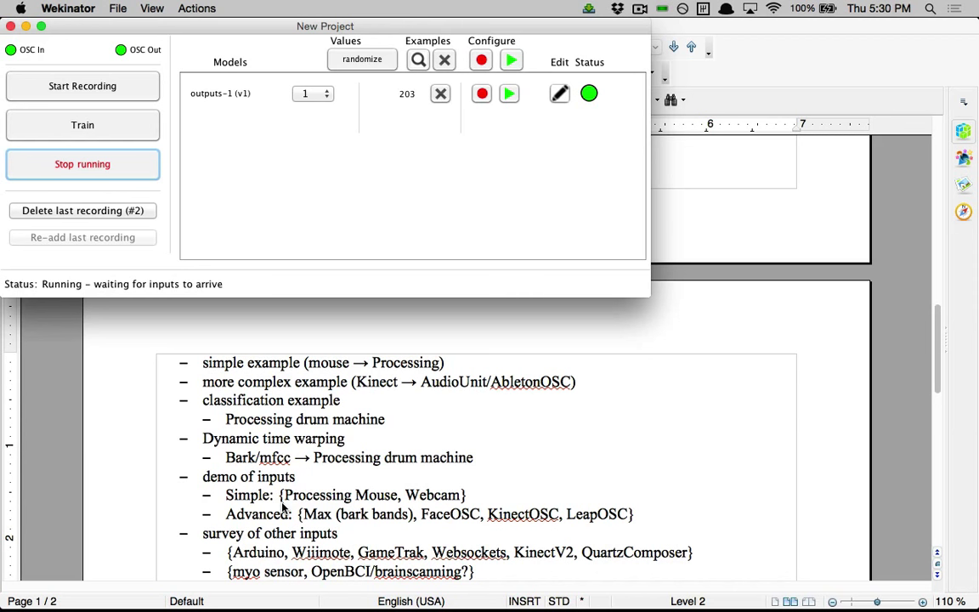
Close the Wekinator project window and launch Ableton Live 9 Suite.
click(11, 27)
click(560, 340)
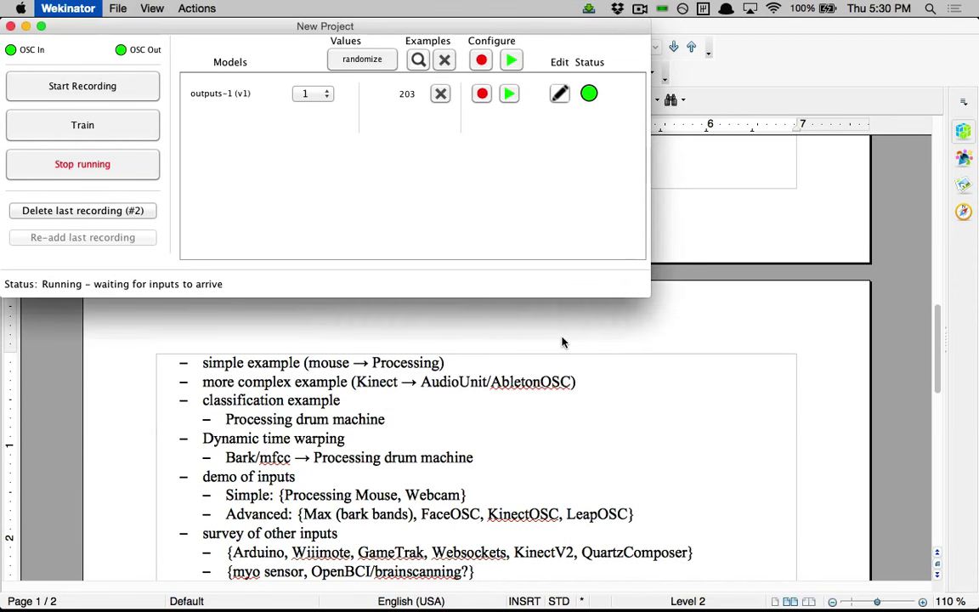
key(alt+space)
text(ableton)
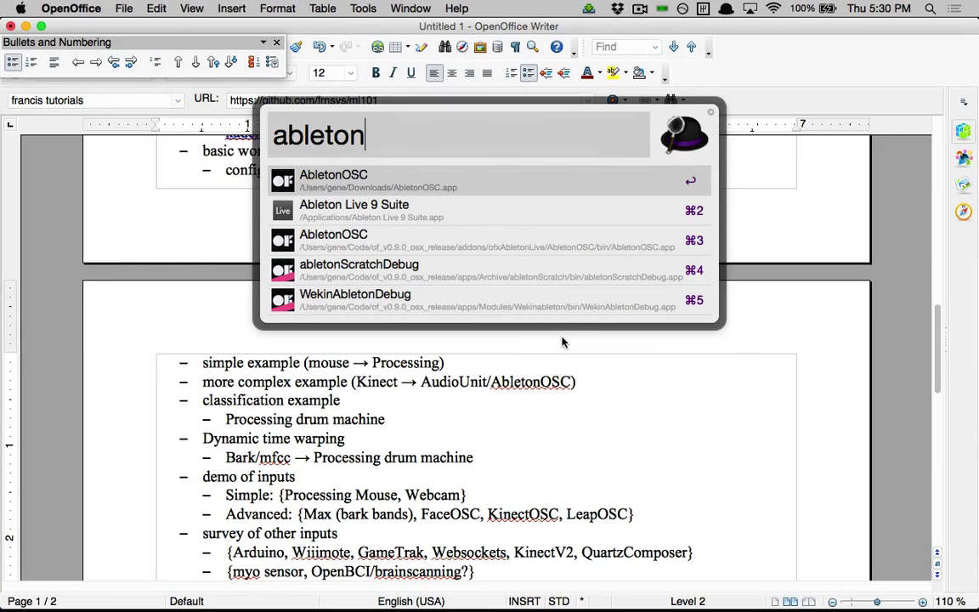
key(Down)
key(Return)
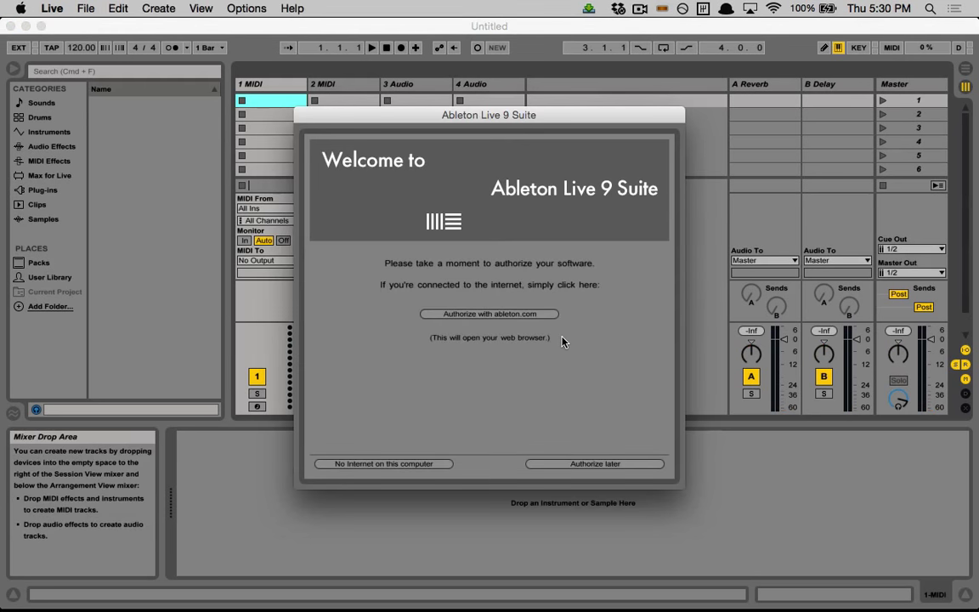
Postpone authorizing Live in the welcome dialog.
click(394, 464)
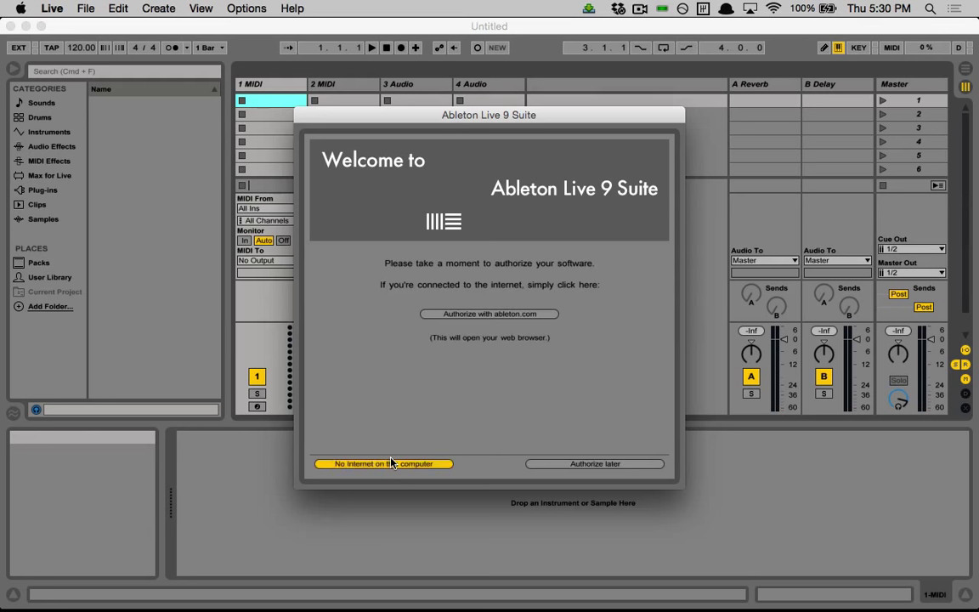
click(395, 464)
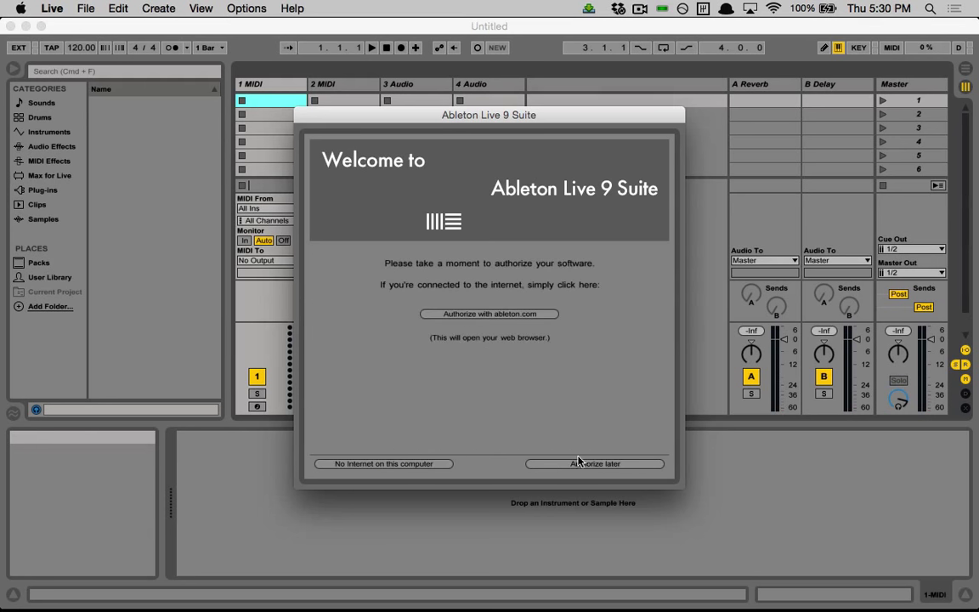
click(642, 466)
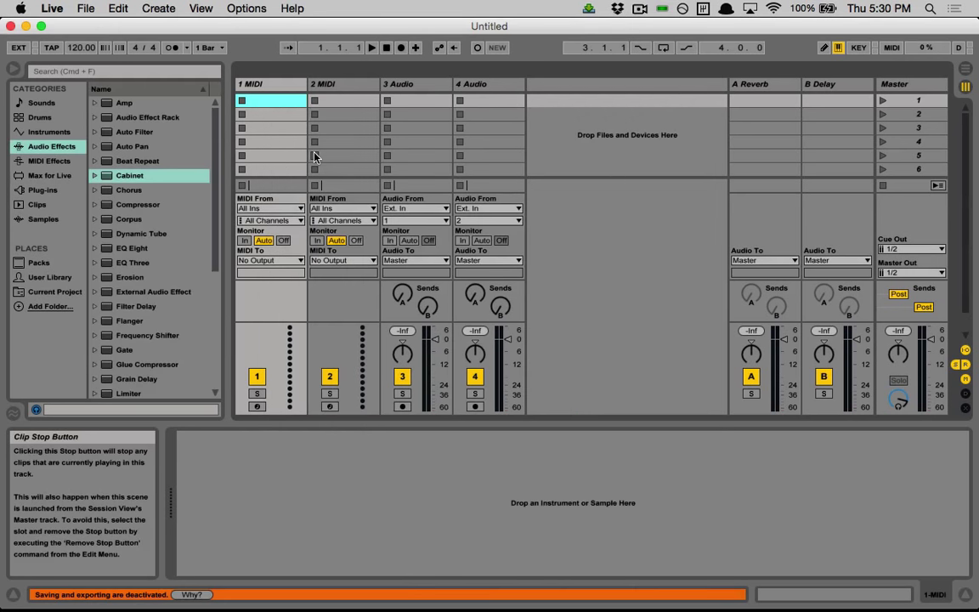
Load the Tabla and Dolak-85bpm clip into the first slot of the 3 Audio track and start playing it.
scroll(132, 306, down, 5)
scroll(138, 324, up, 3)
scroll(138, 324, down, 3)
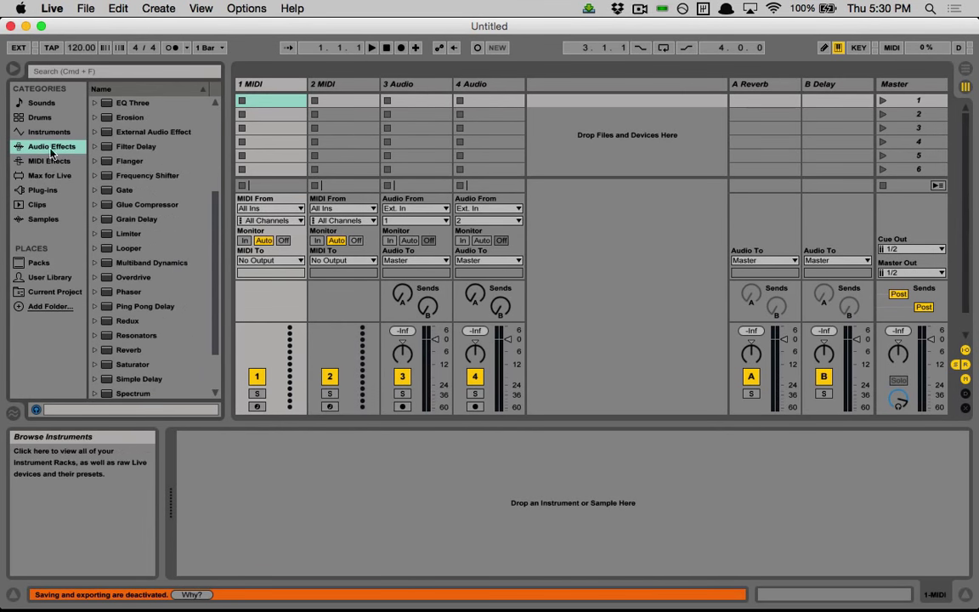
click(42, 218)
click(38, 204)
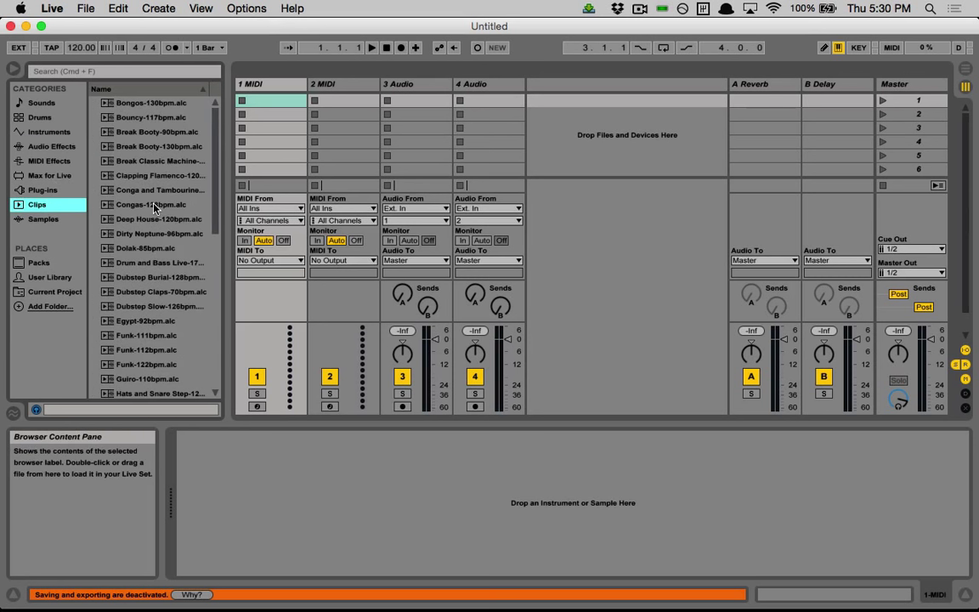
key(m)
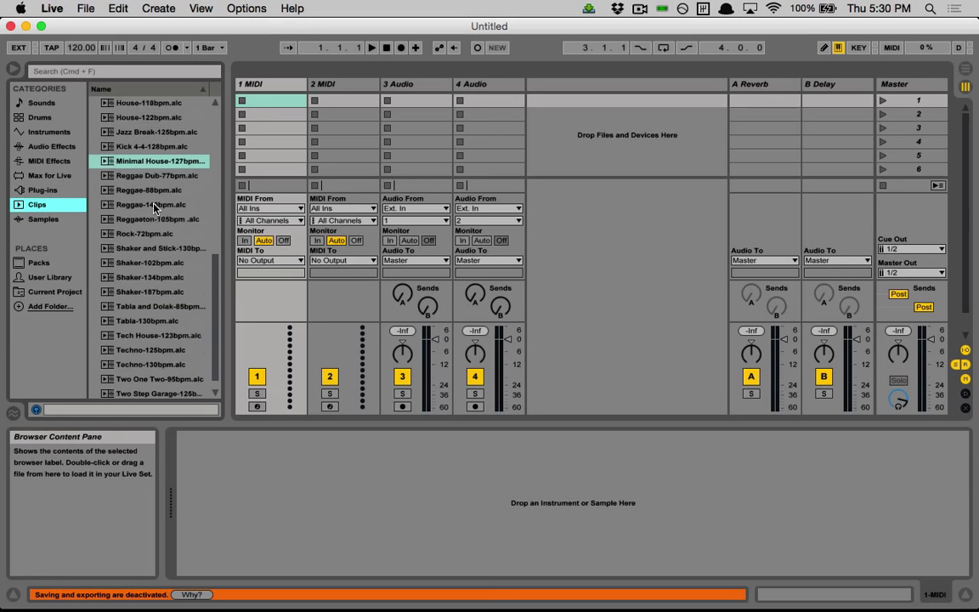
drag(145, 290, 434, 504)
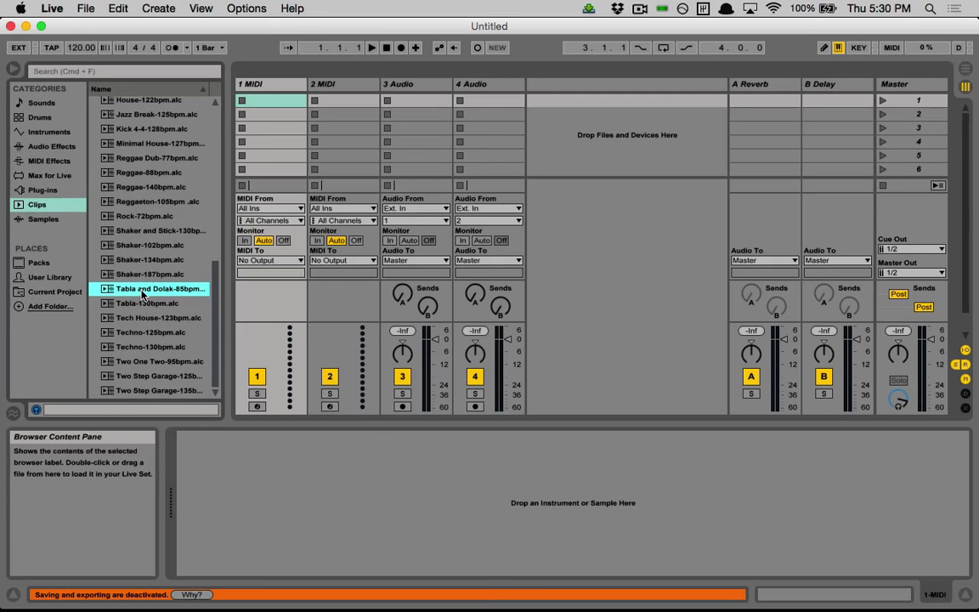
drag(143, 293, 391, 104)
click(389, 101)
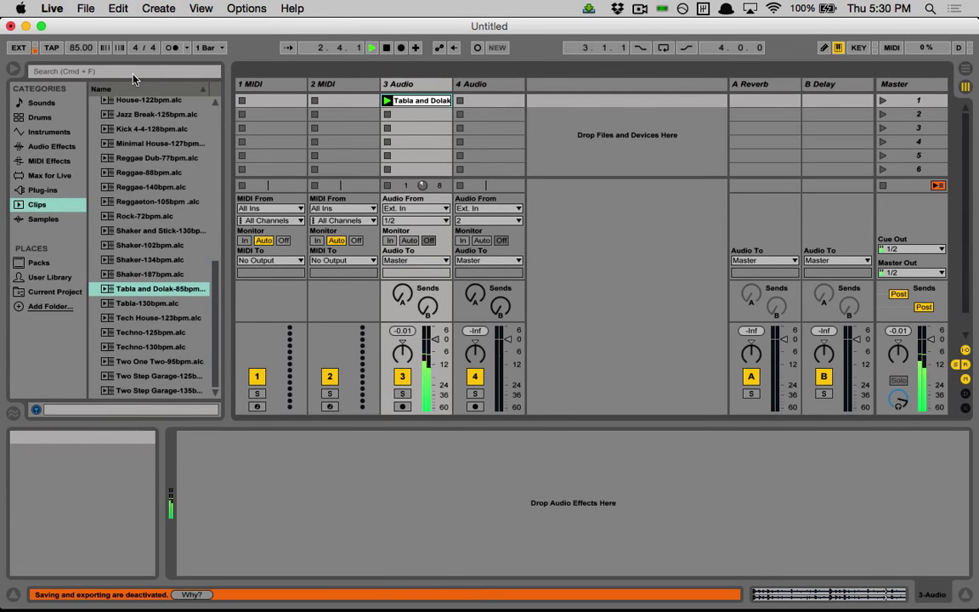
Add the LosAngeles preset of the Resonators audio effect to the 3 Audio track.
click(53, 147)
scroll(142, 192, down, 2)
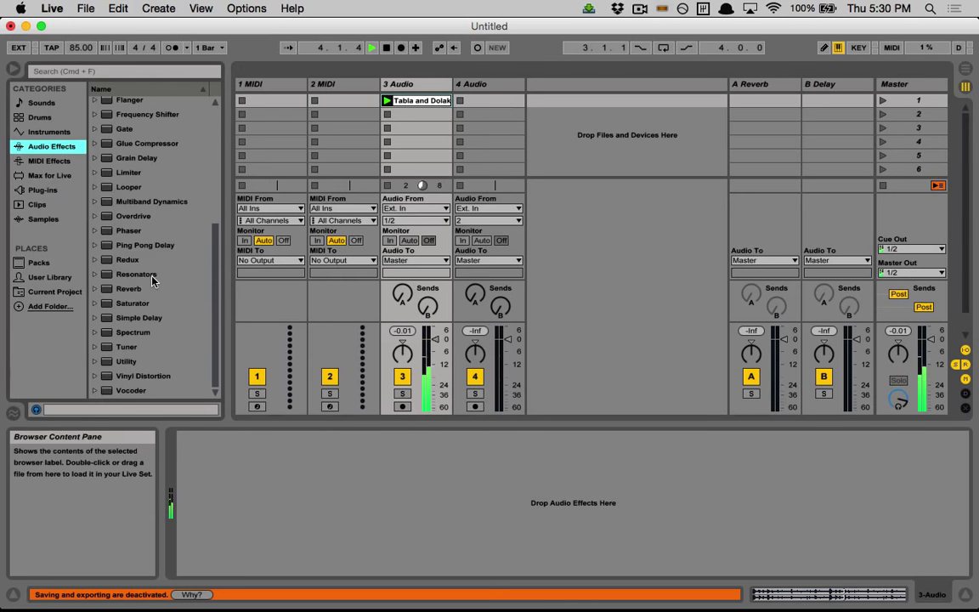
click(117, 276)
click(116, 276)
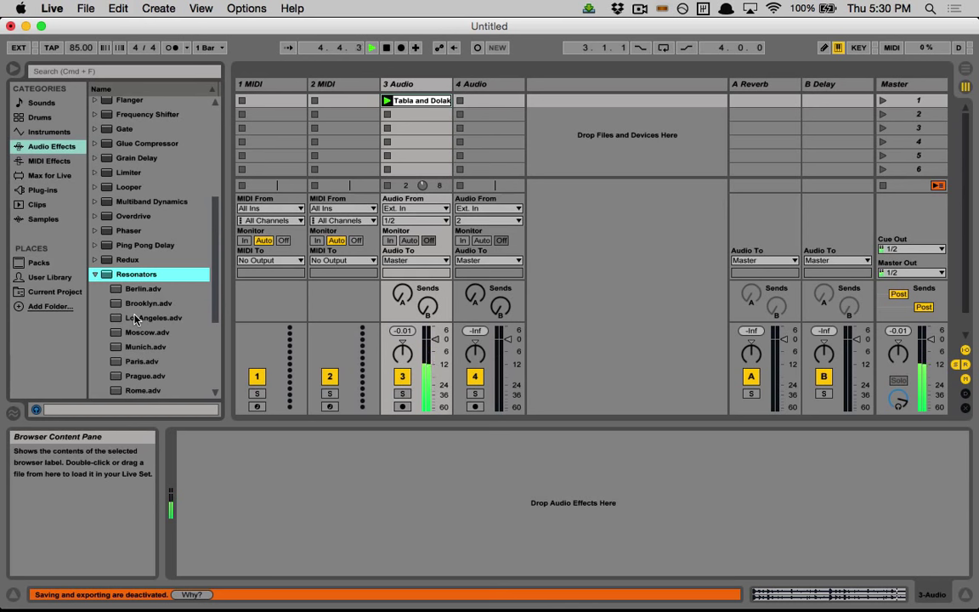
drag(134, 319, 177, 464)
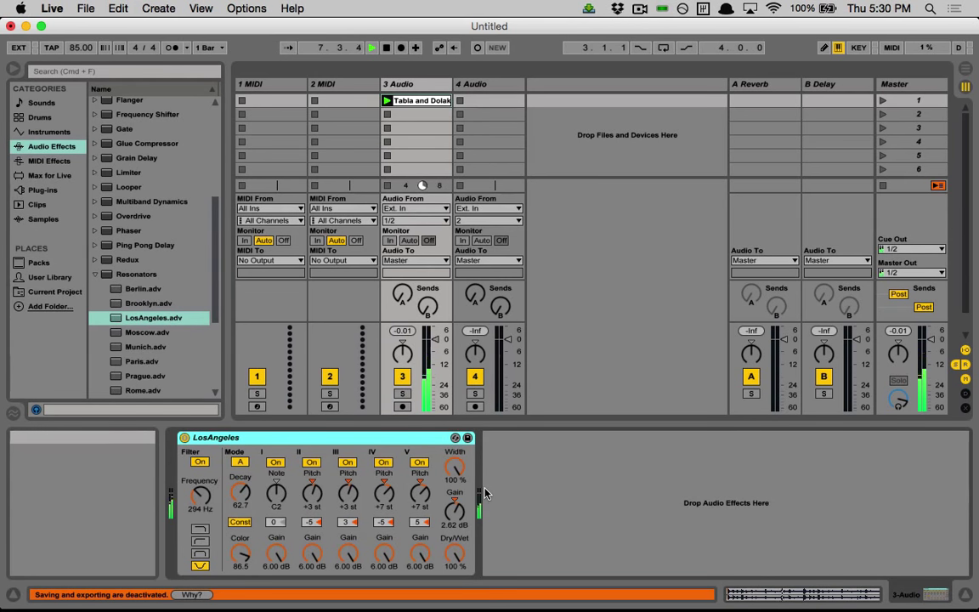
Lower the computer's sound volume.
key(XF86AudioLowerVolume)
key(XF86AudioLowerVolume)
key(XF86AudioLowerVolume)
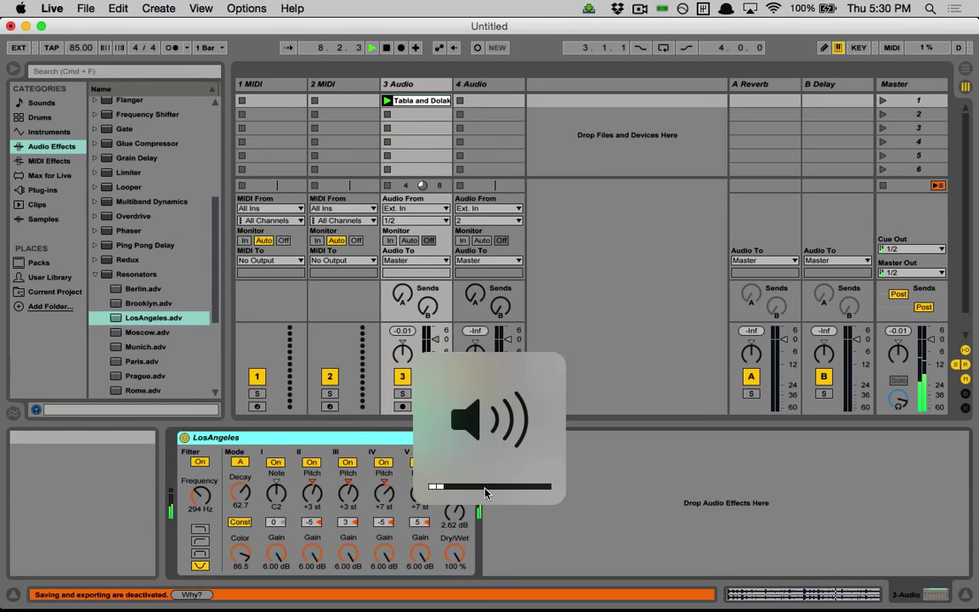
key(XF86AudioRaiseVolume)
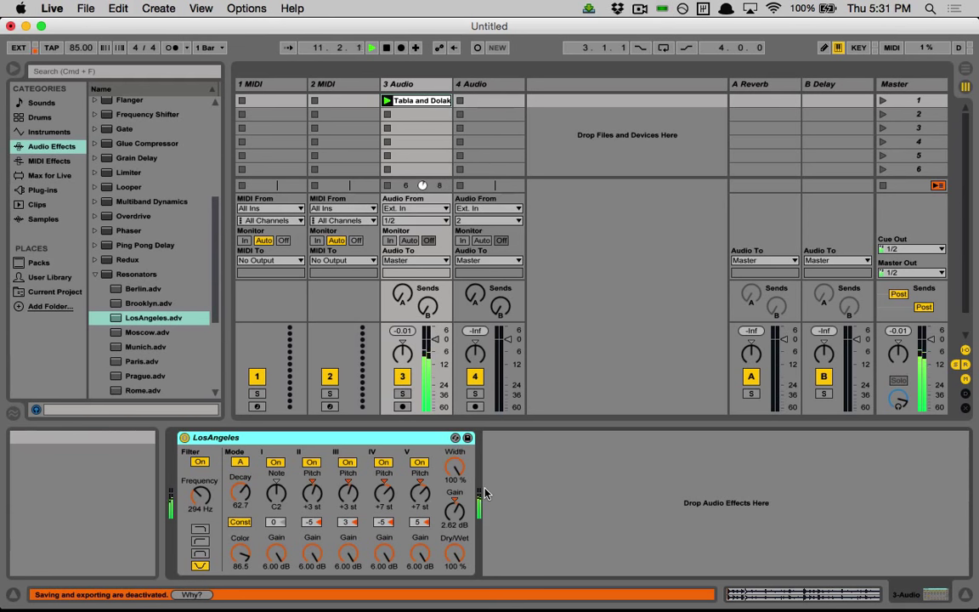
Search the app launcher for ableton and examine the listed AbletonOSC copies and their locations.
key(alt+space)
text(ableton)
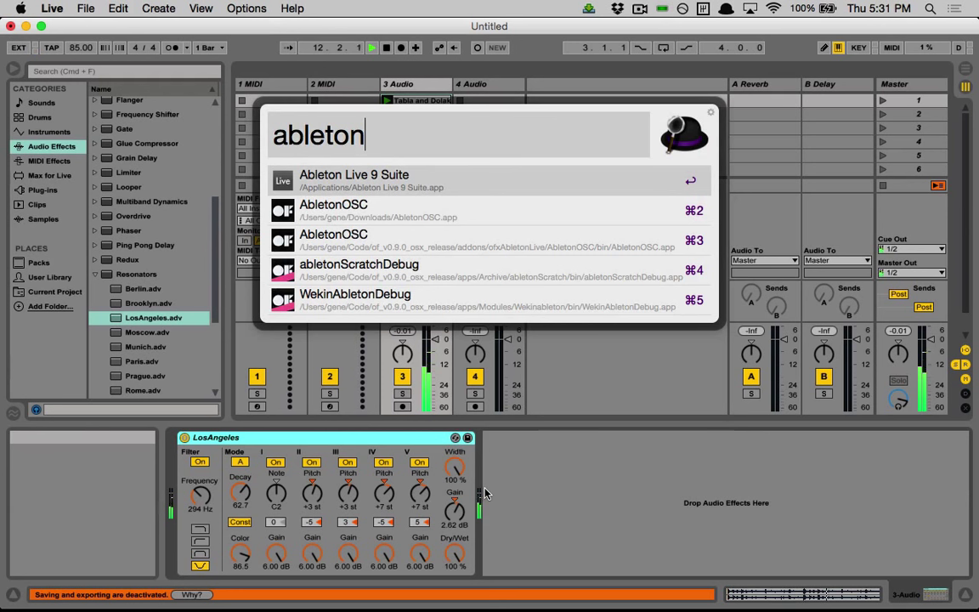
key(Down)
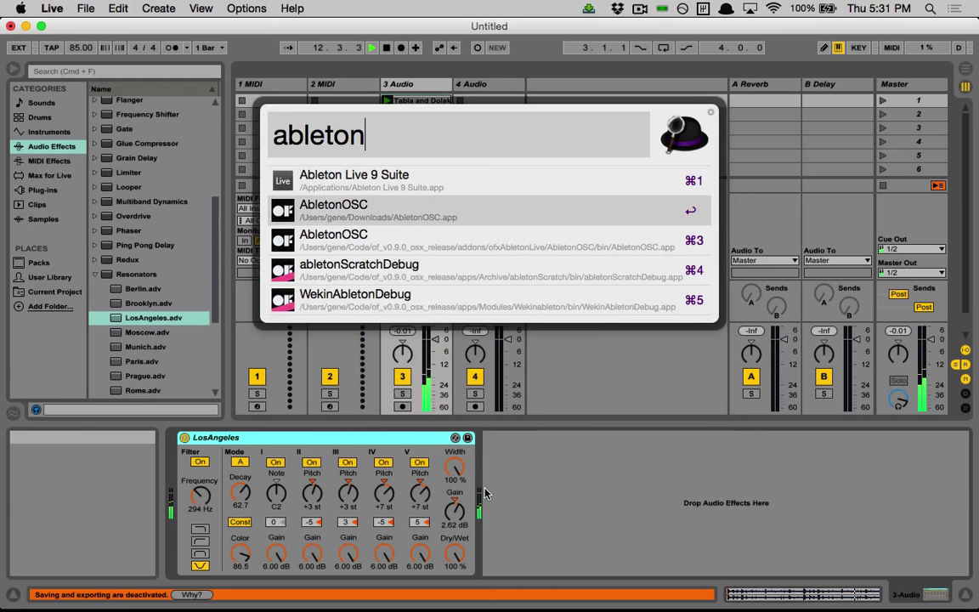
key(Down)
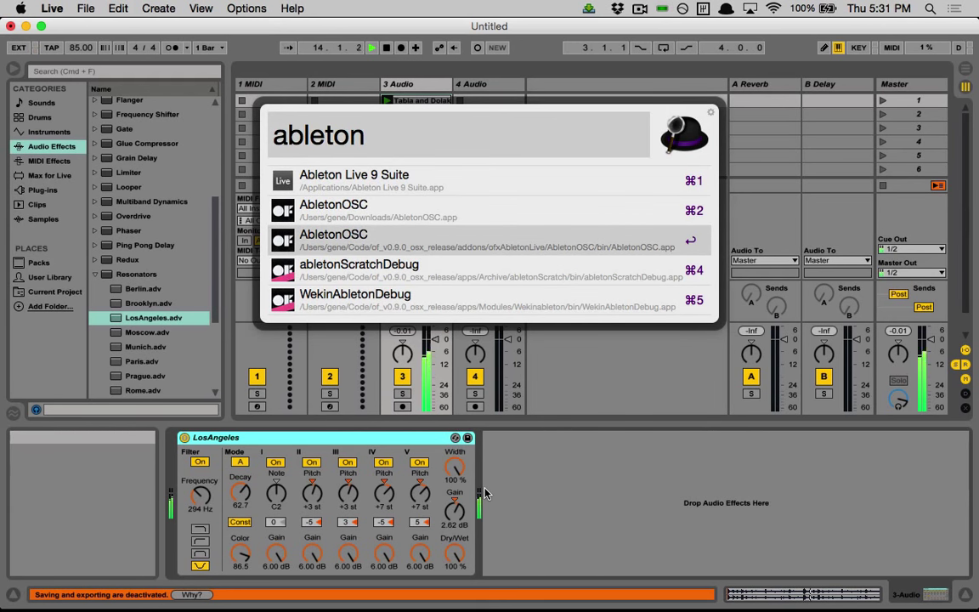
key(shift)
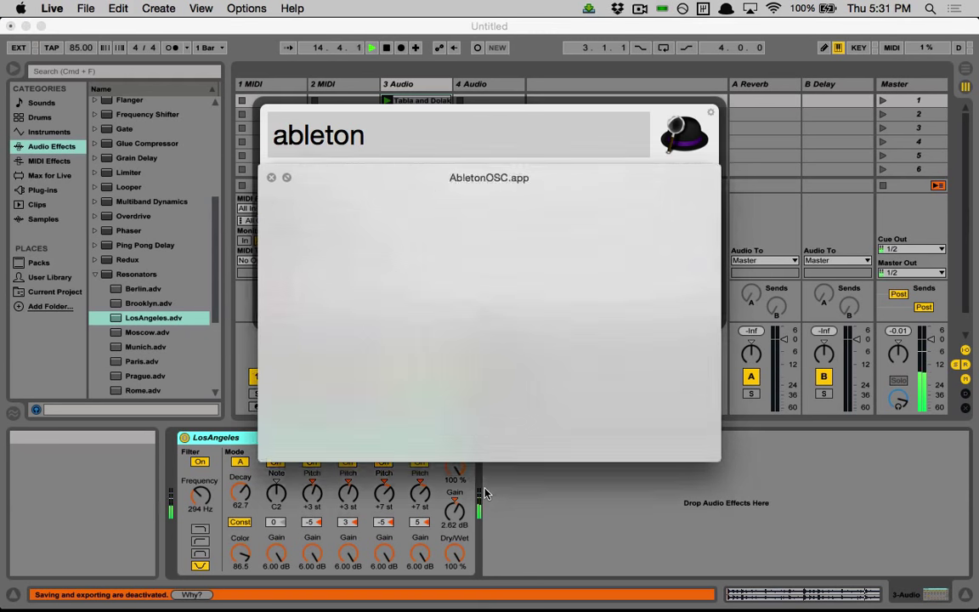
key(shift)
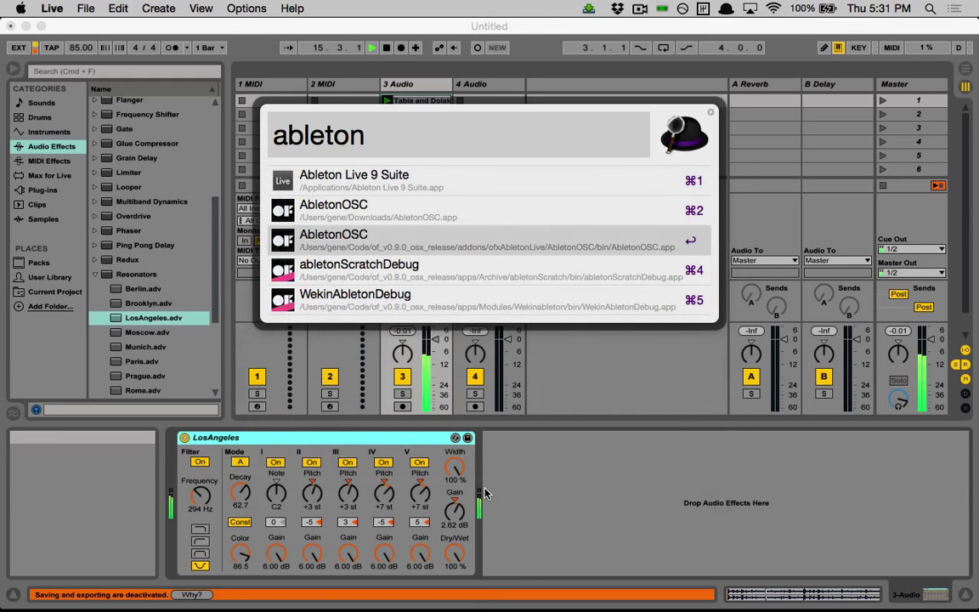
key(Down)
key(Down)
key(Up)
key(Up)
key(Down)
key(Down)
Search for wekin, launch Wekinator_Ableton from the ofxAbletonLive addon folder, and close it again.
key(super+BackSpace)
text(wekin)
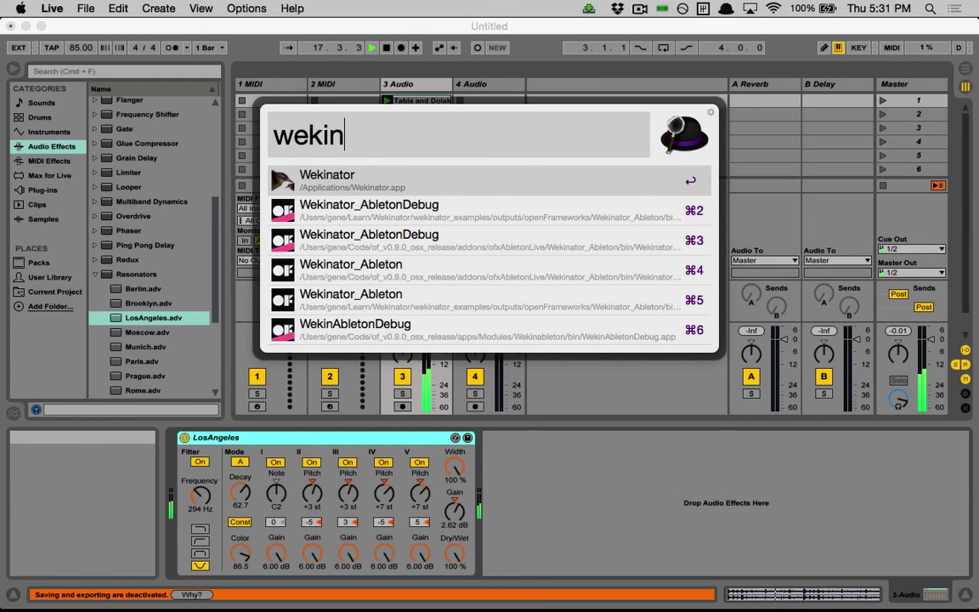
key(Down)
key(Down)
key(Down)
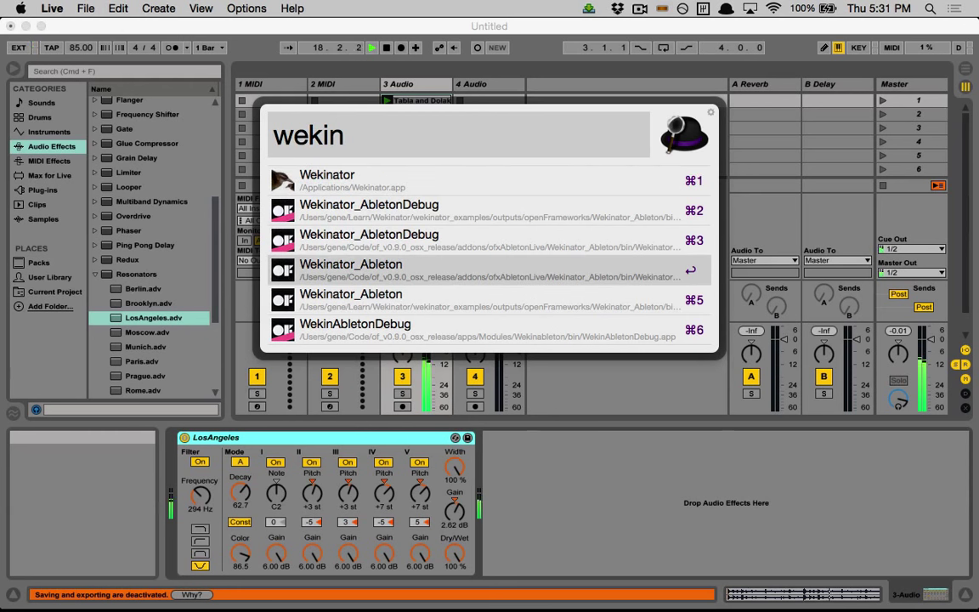
key(Return)
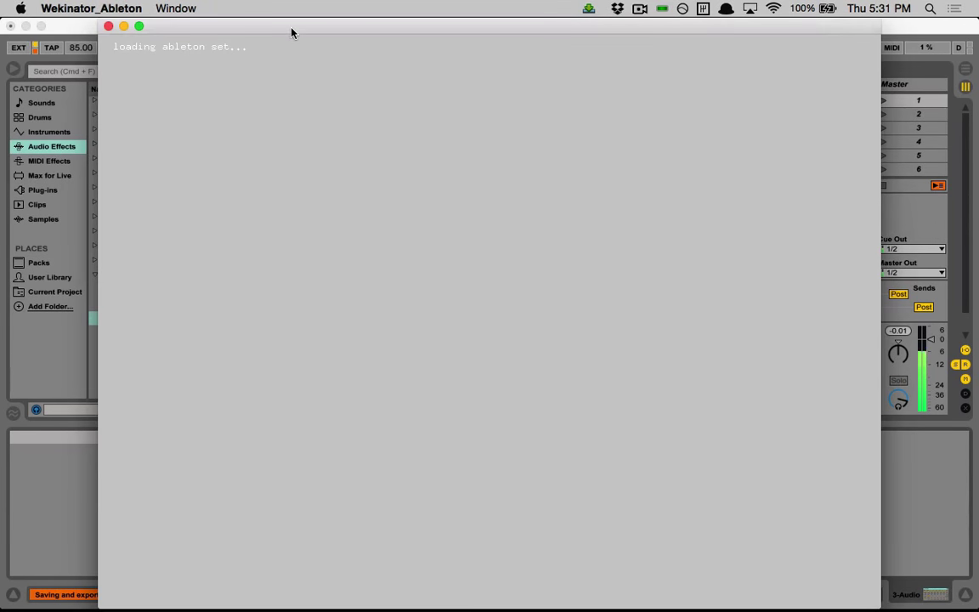
mouse_move(292, 32)
mouse_down()
mouse_move(443, 217)
mouse_move(420, 104)
mouse_move(310, 31)
mouse_up()
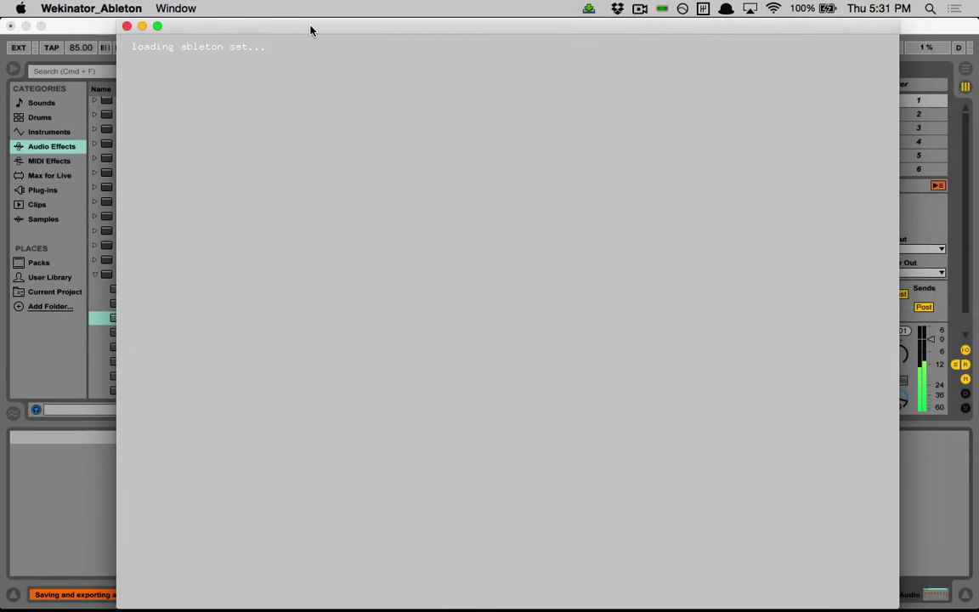
click(127, 26)
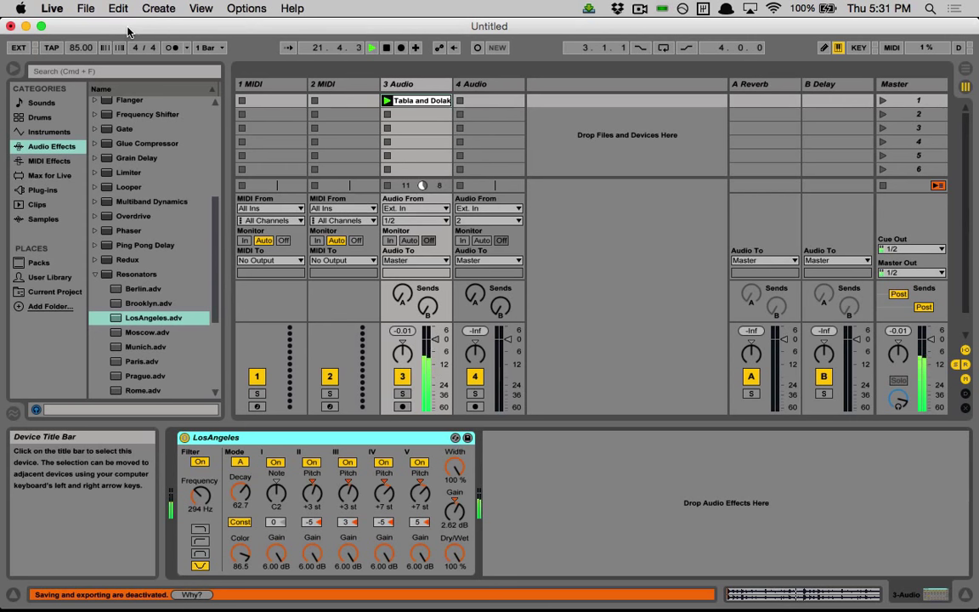
Search for ableton and launch the AbletonOSC app stored in the Downloads folder.
key(alt+space)
text(ableton)
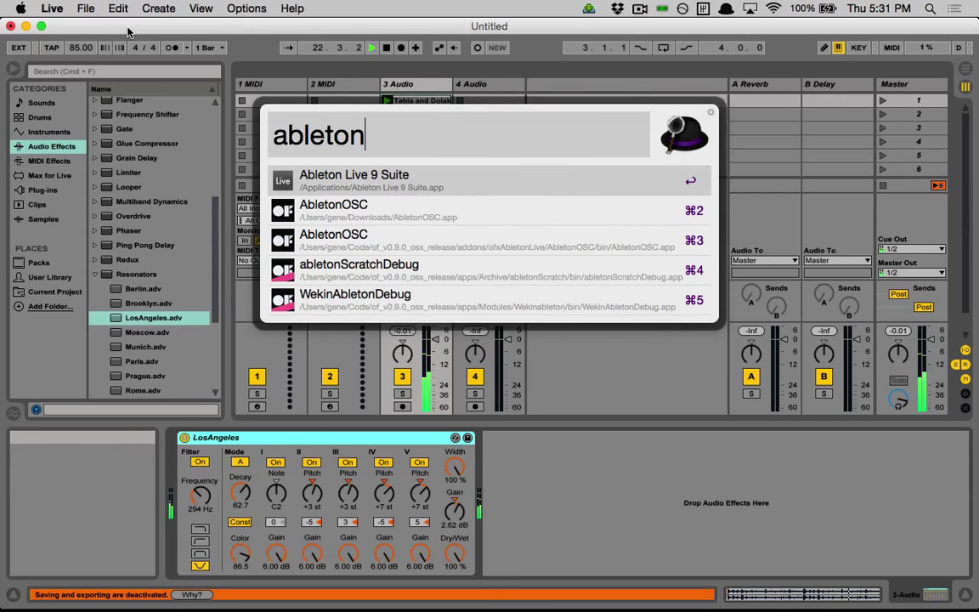
key(Down)
key(Return)
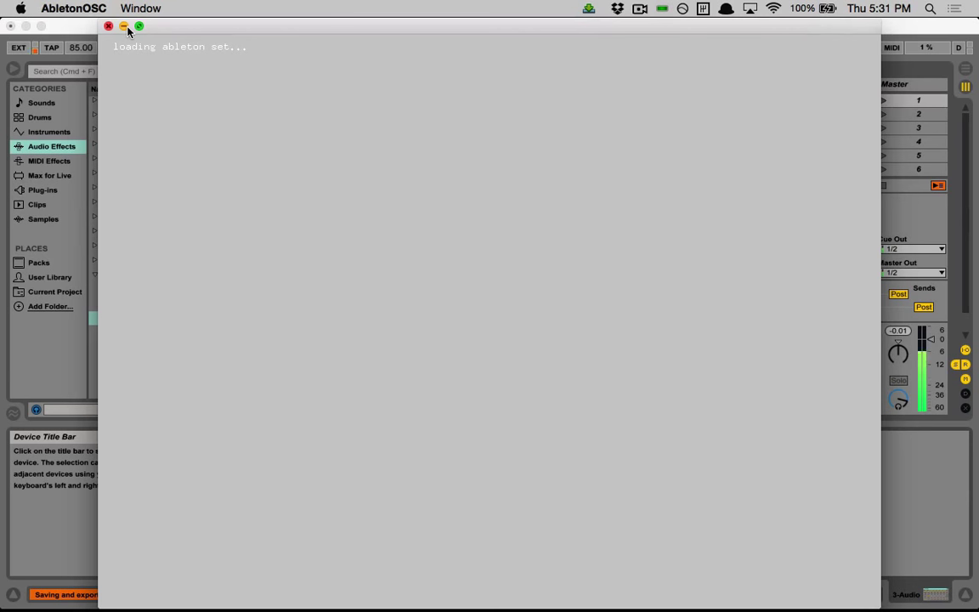
Switch to the Java application that is still running and quit it.
key(super+Tab)
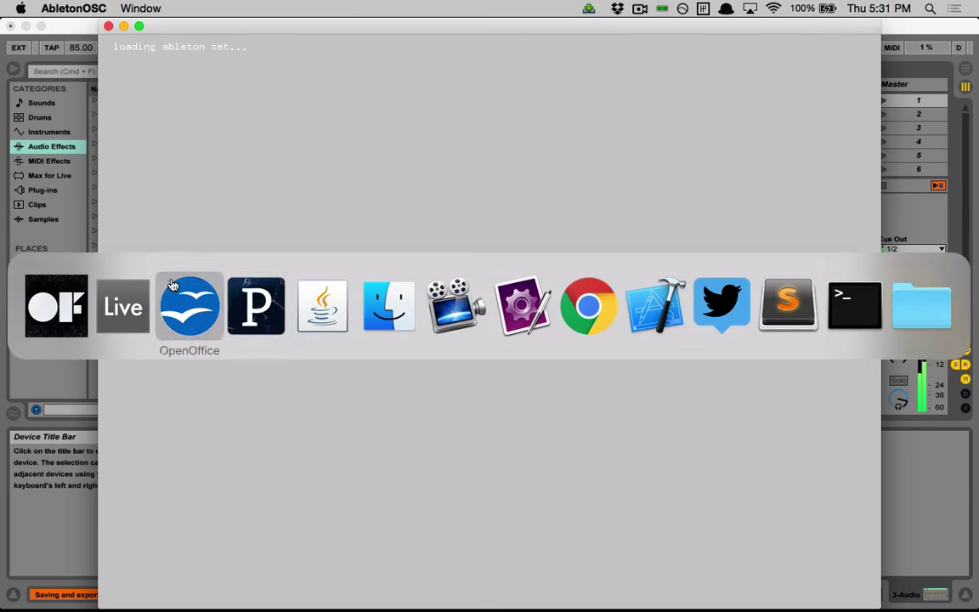
click(312, 317)
click(494, 111)
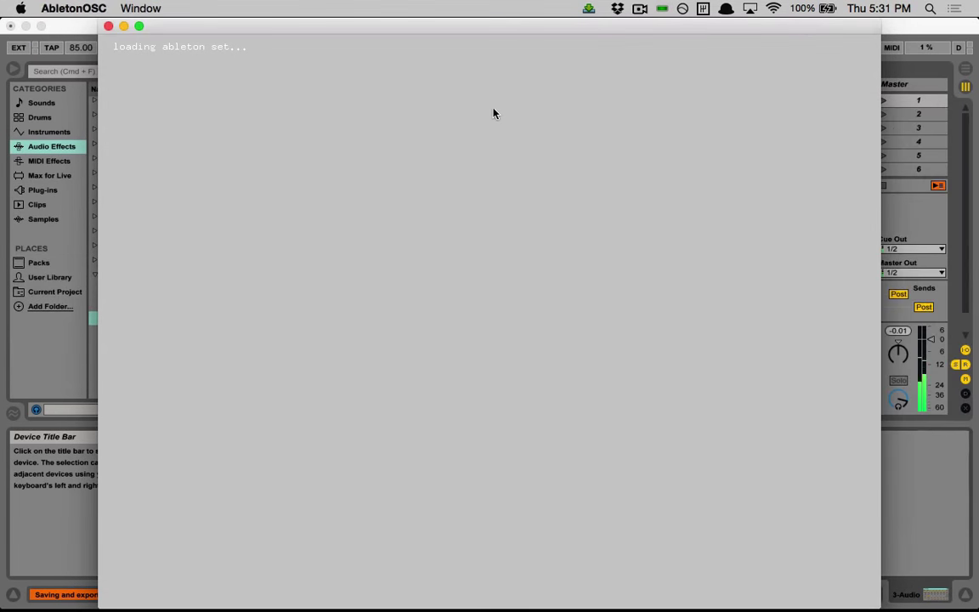
Switch to Ableton Live and back, and close the AbletonOSC window.
key(super+Tab)
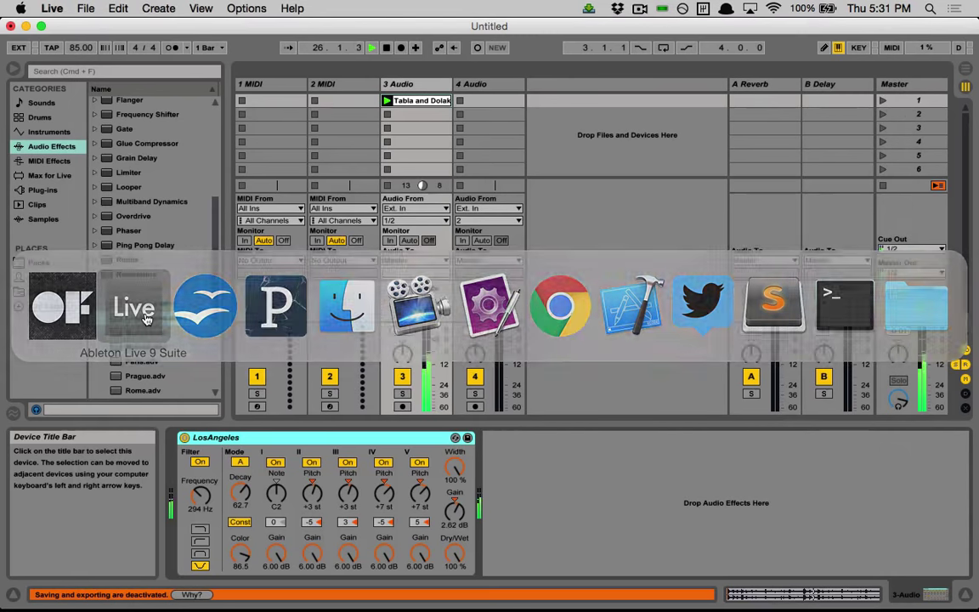
key(super+Tab)
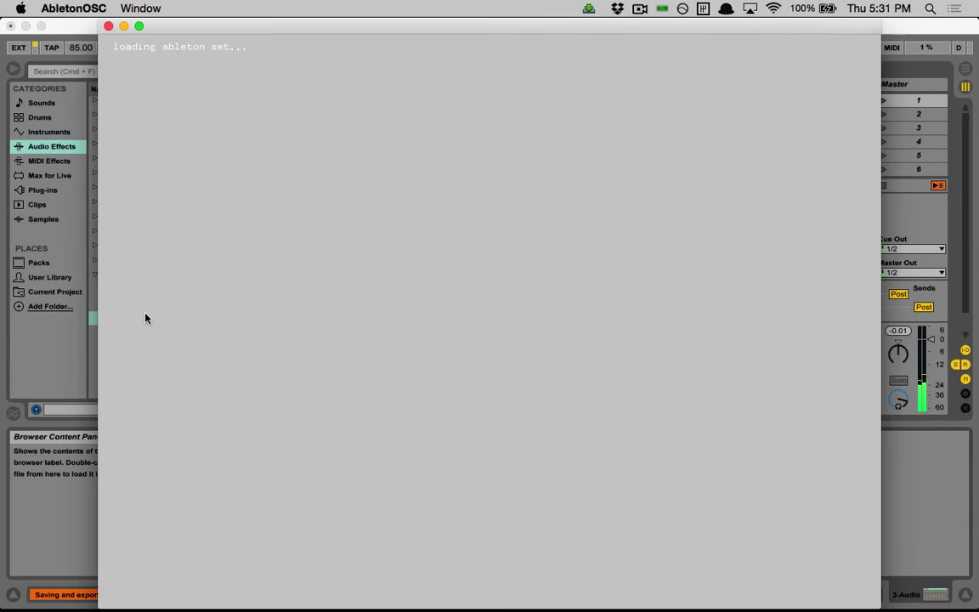
click(111, 26)
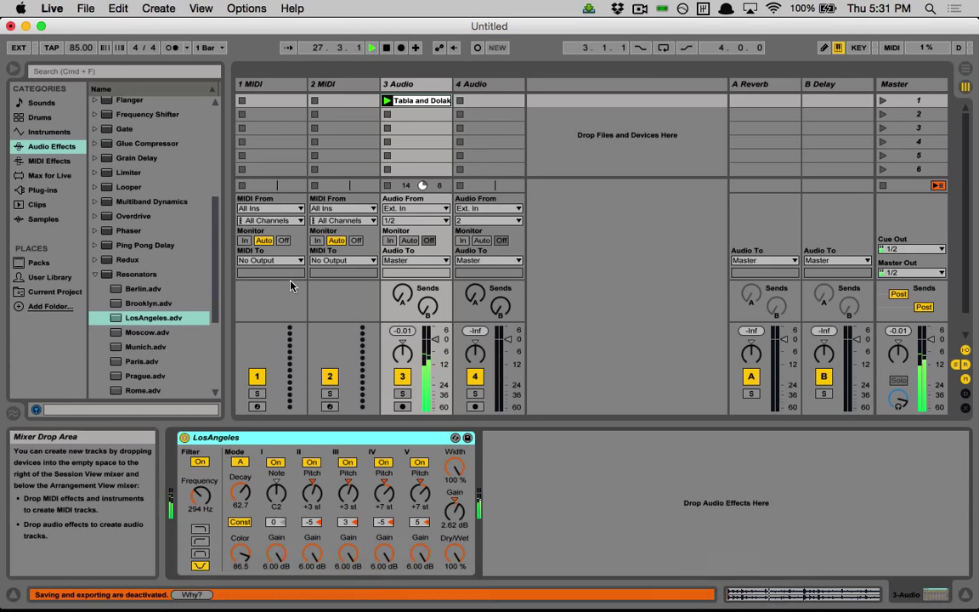
key(super+Tab)
key(super+Tab)
key(super+Tab)
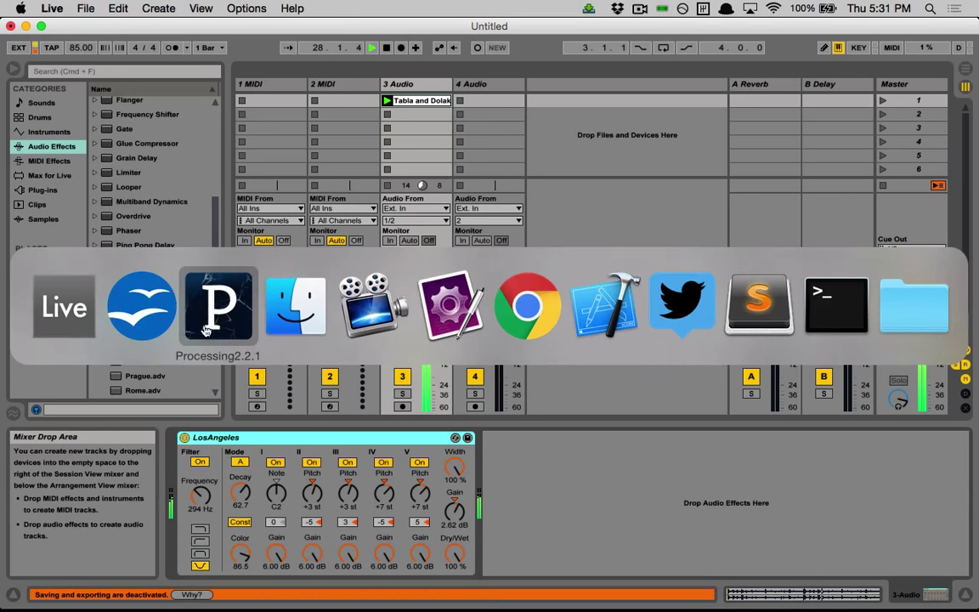
click(66, 319)
click(577, 458)
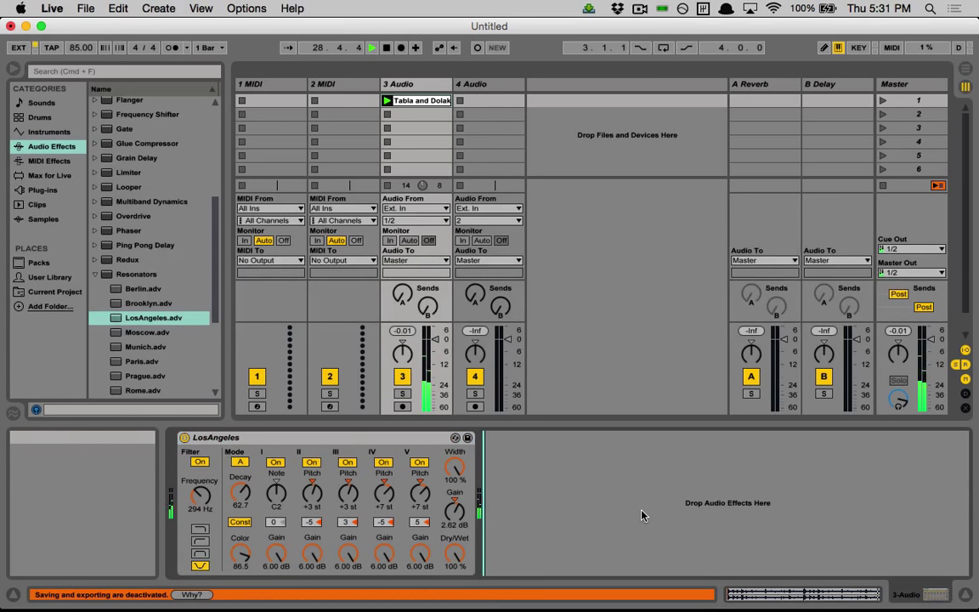
Search for ableton and launch the AbletonOSC app from the ofxAbletonLive addon folder.
key(alt+space)
text(ableton)
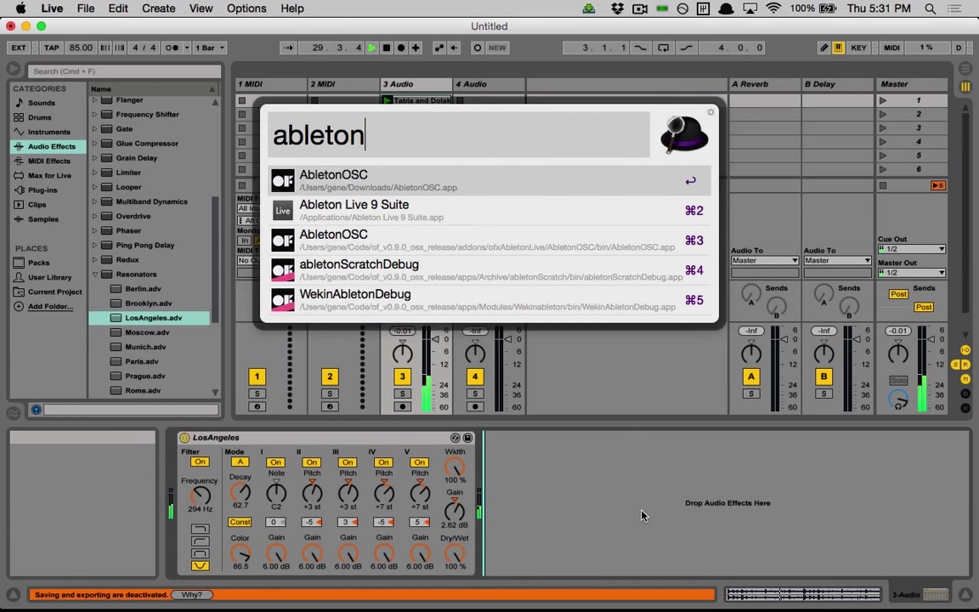
key(Down)
key(Down)
key(Return)
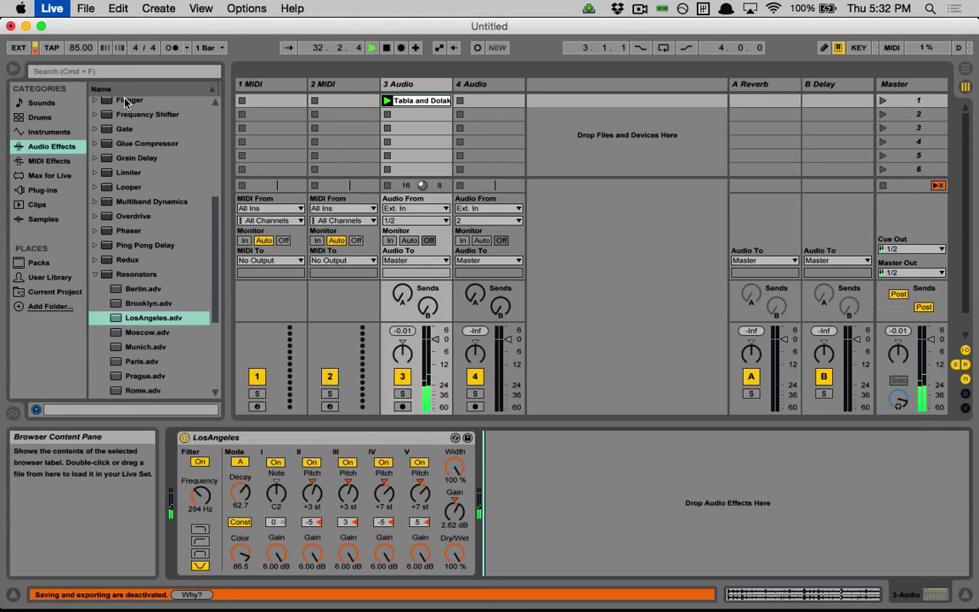
Check the control surface assignment in Live's MIDI Sync preferences and close the preferences.
key(super+comma)
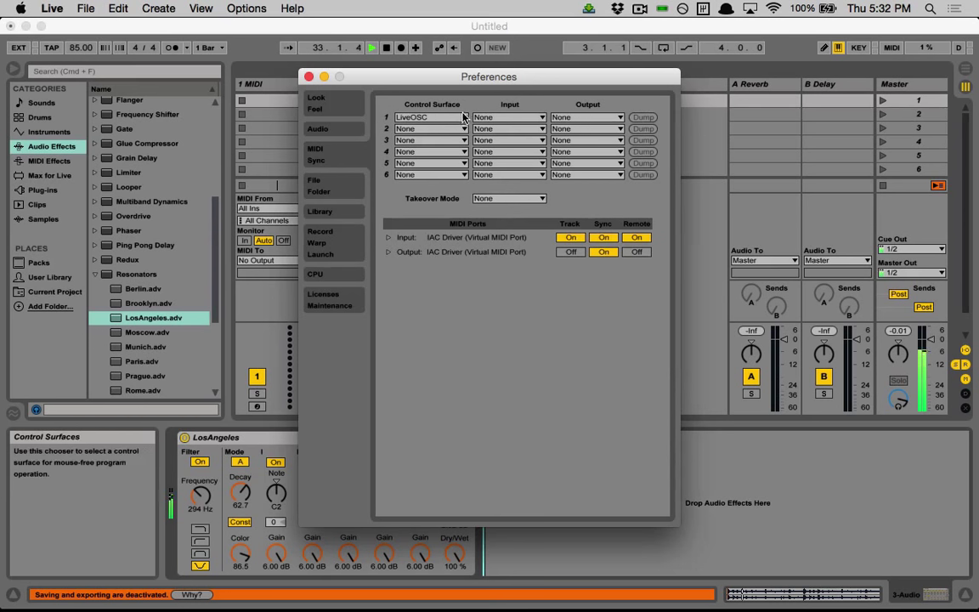
click(310, 77)
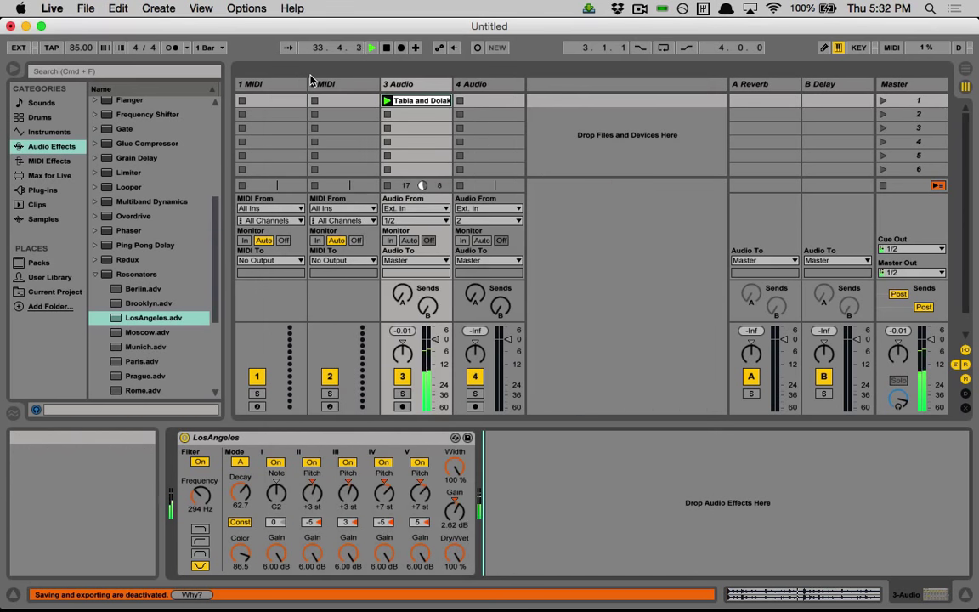
Search for ablet and launch WekinAbletonDebug from the Wekinableton app folder.
key(alt+space)
text(able)
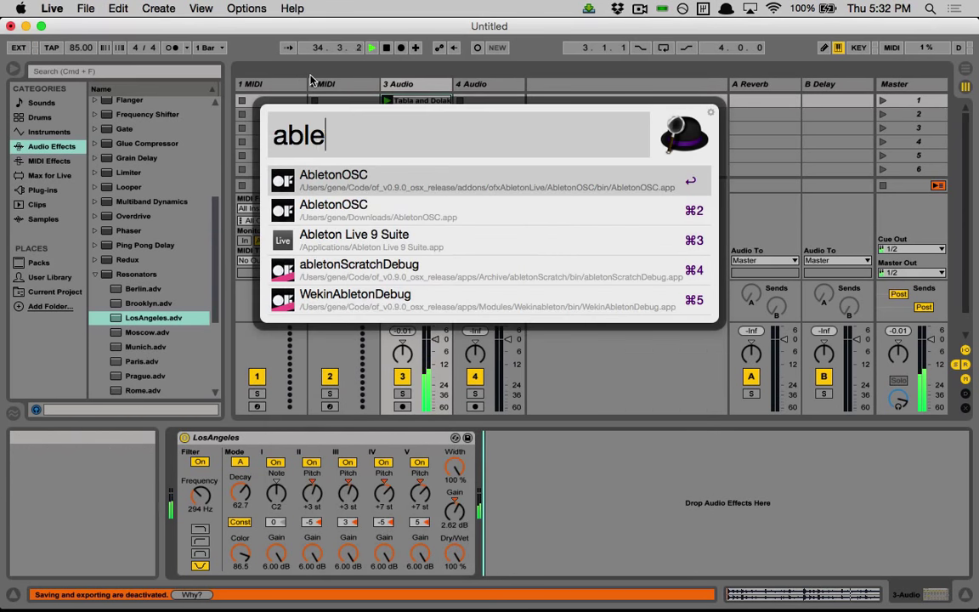
text(t)
key(Down)
key(Up)
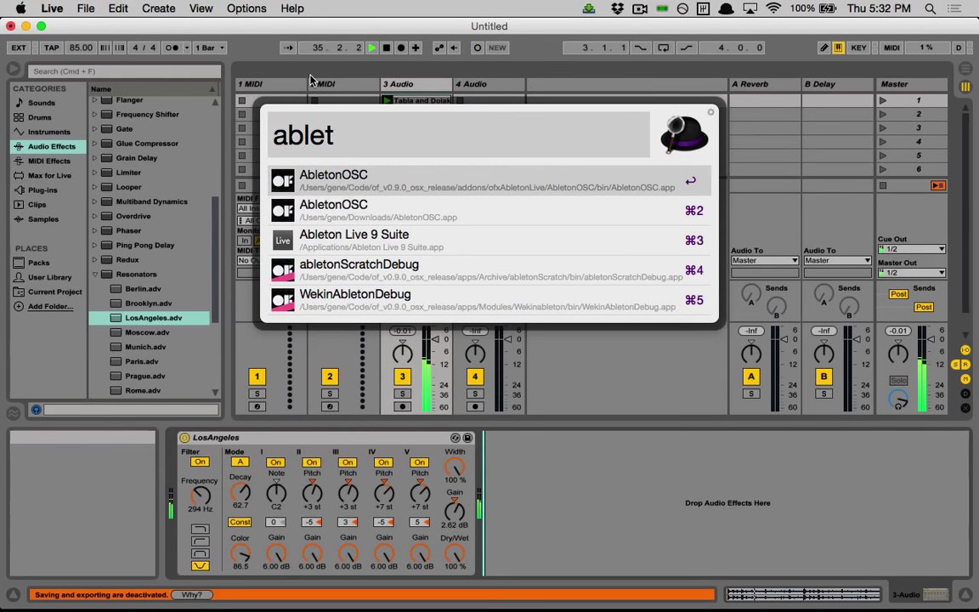
key(Down)
key(Down)
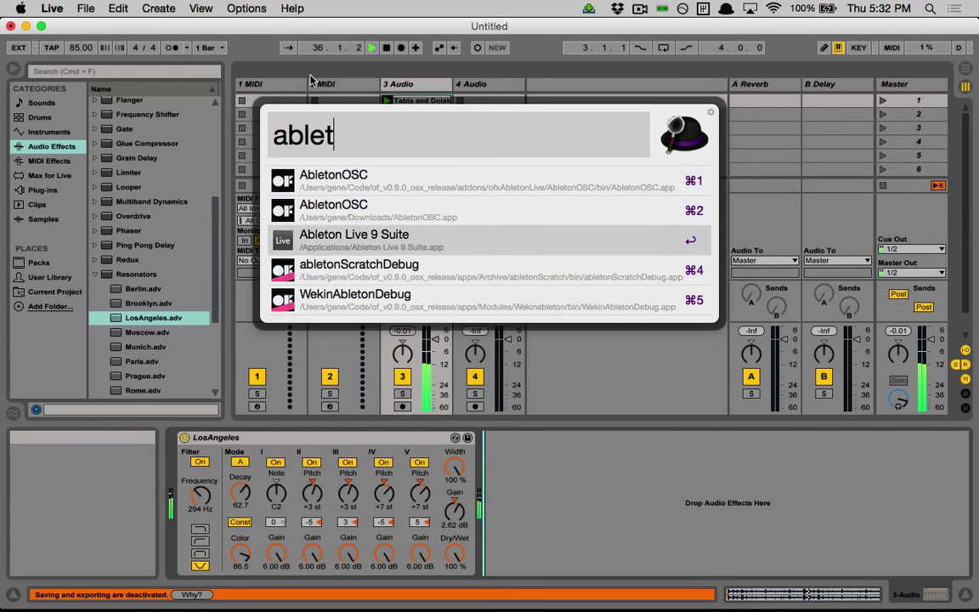
key(Down)
key(Down)
key(Return)
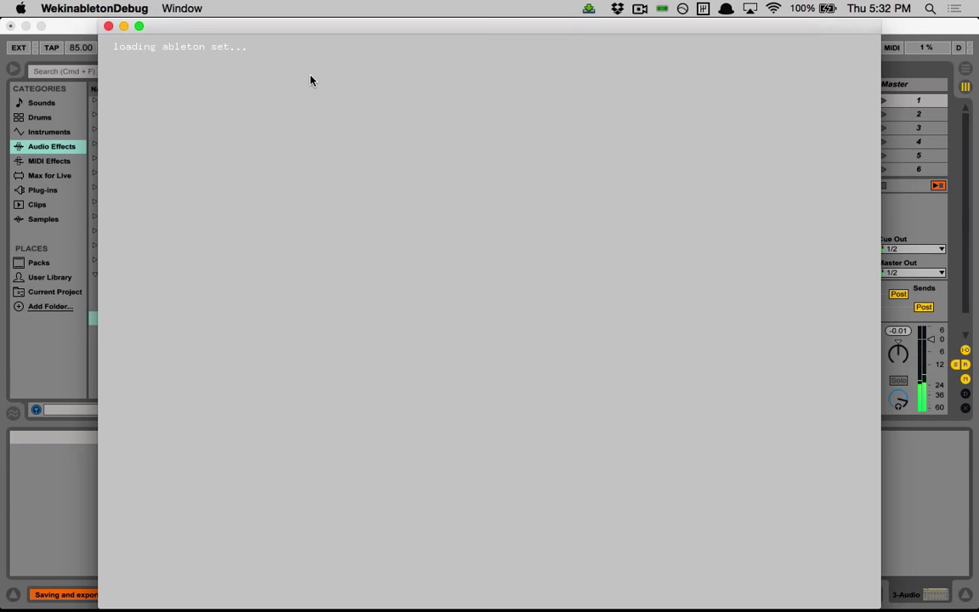
Switch to the OpenOffice outline, return to Ableton Live, and quit Live.
key(super+Tab)
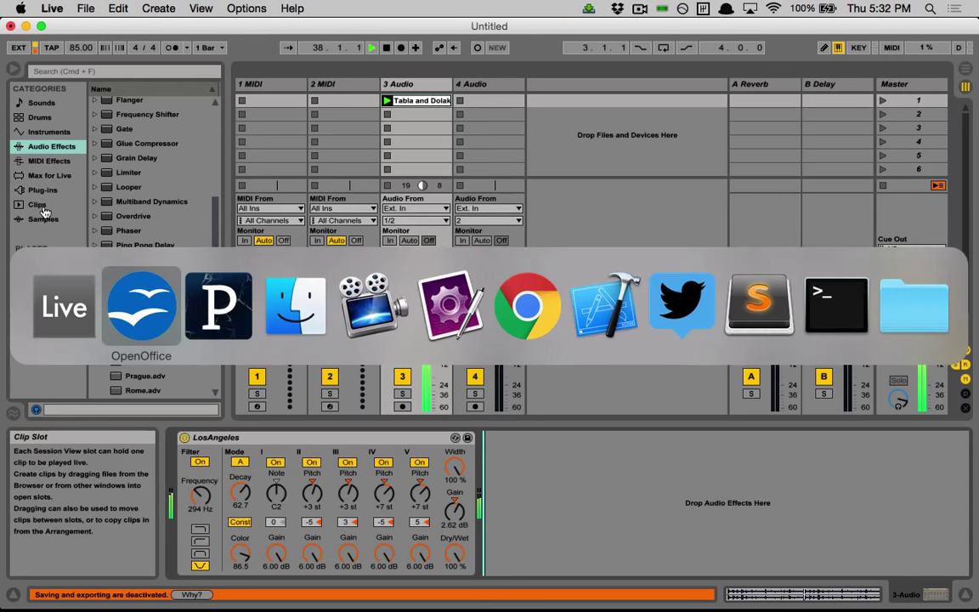
click(229, 335)
key(super+Tab)
key(super+Tab)
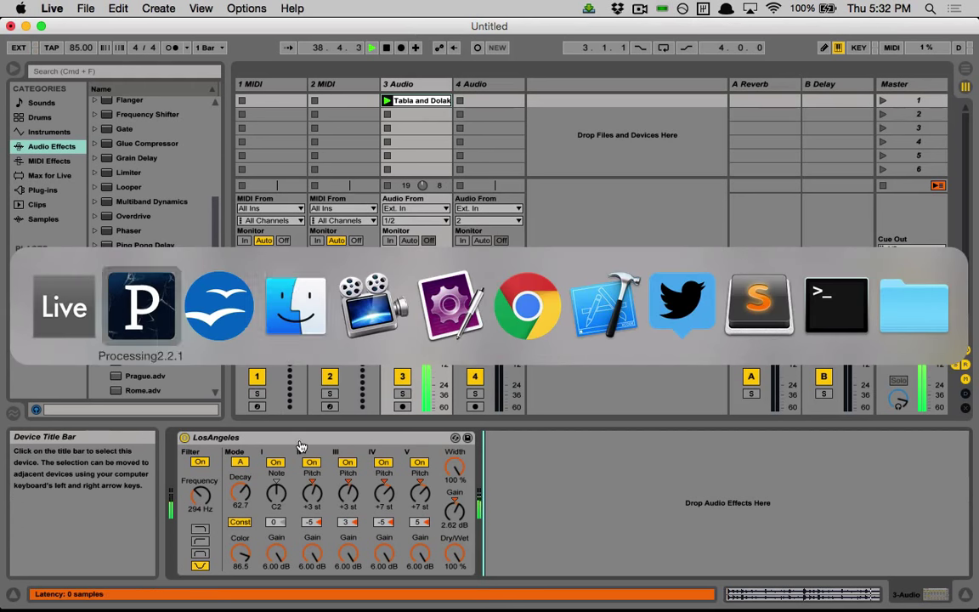
click(185, 321)
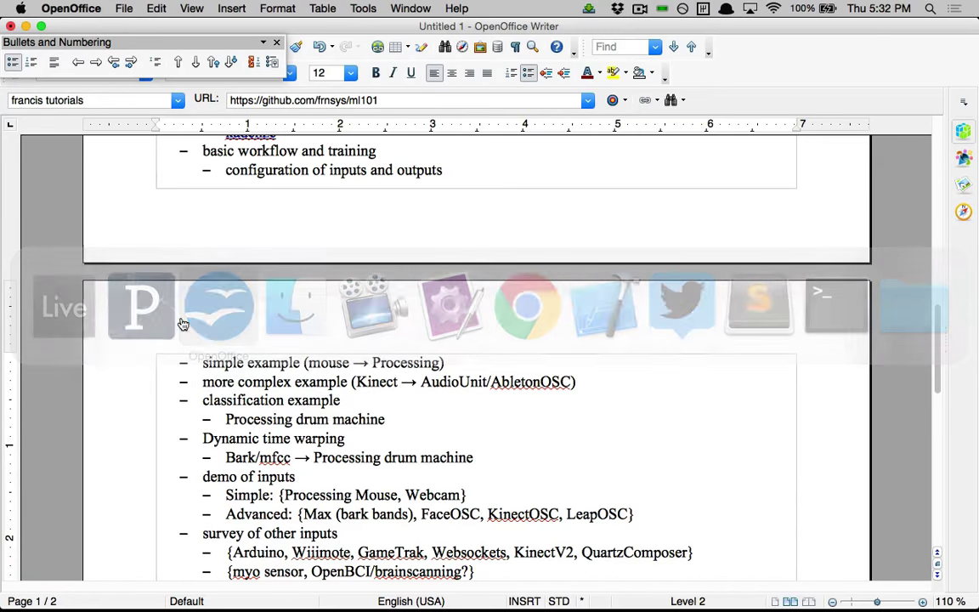
key(super+Tab)
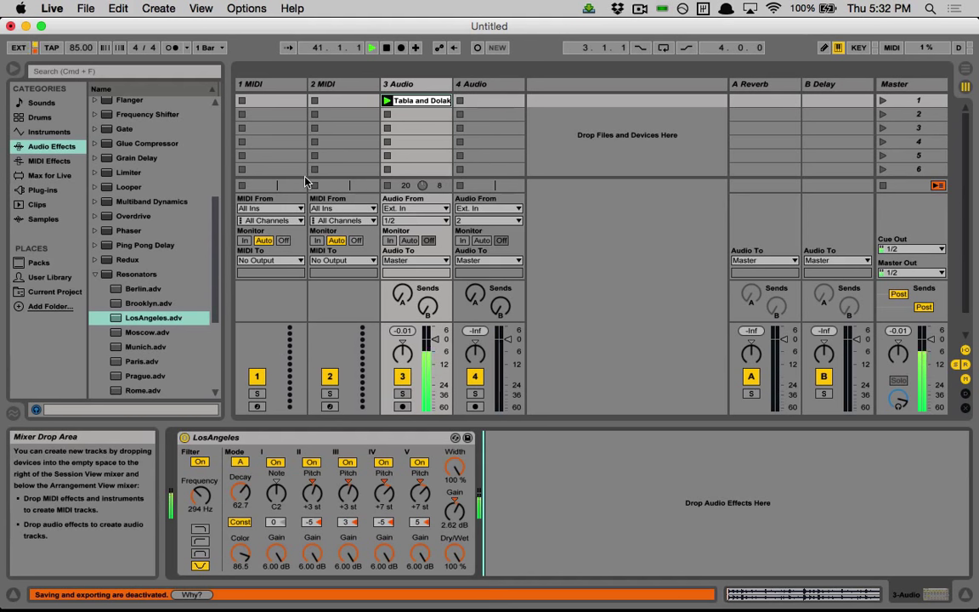
key(super+q)
click(618, 330)
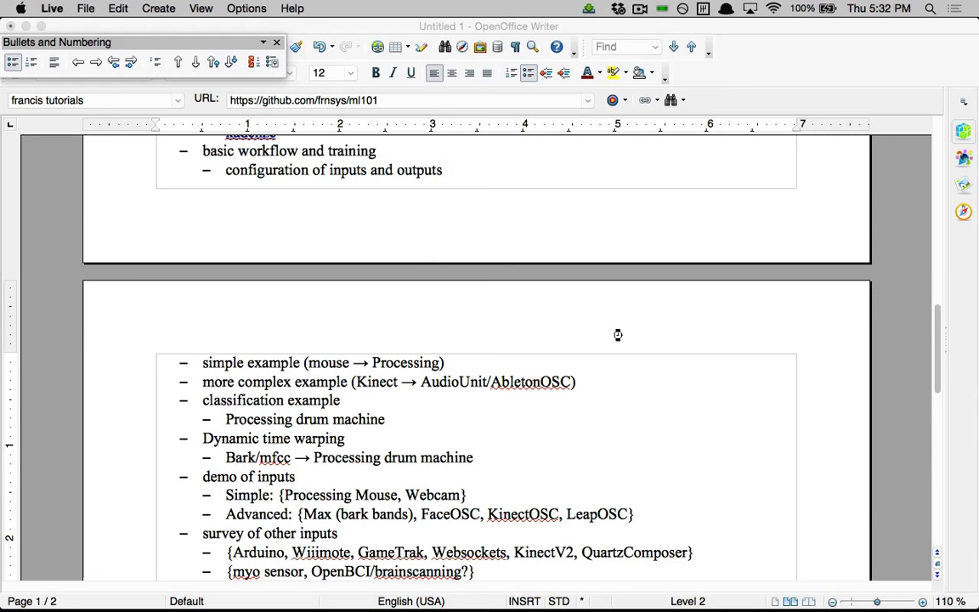
Search the files for faceosc_ and open the video faceosc_ableton.mp4 from the Desktop.
key(alt+space)
text('faceosc)
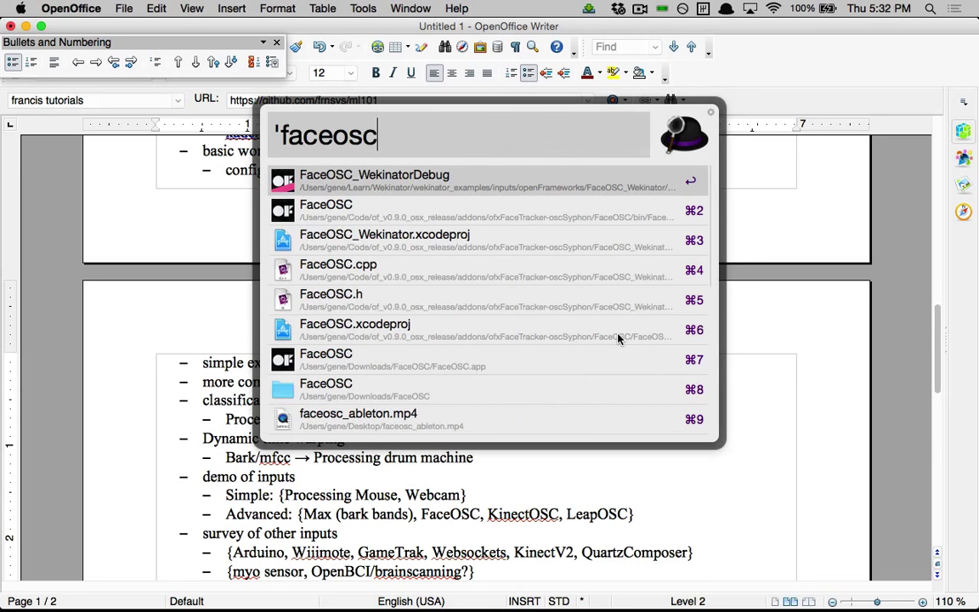
key(Return)
text(_)
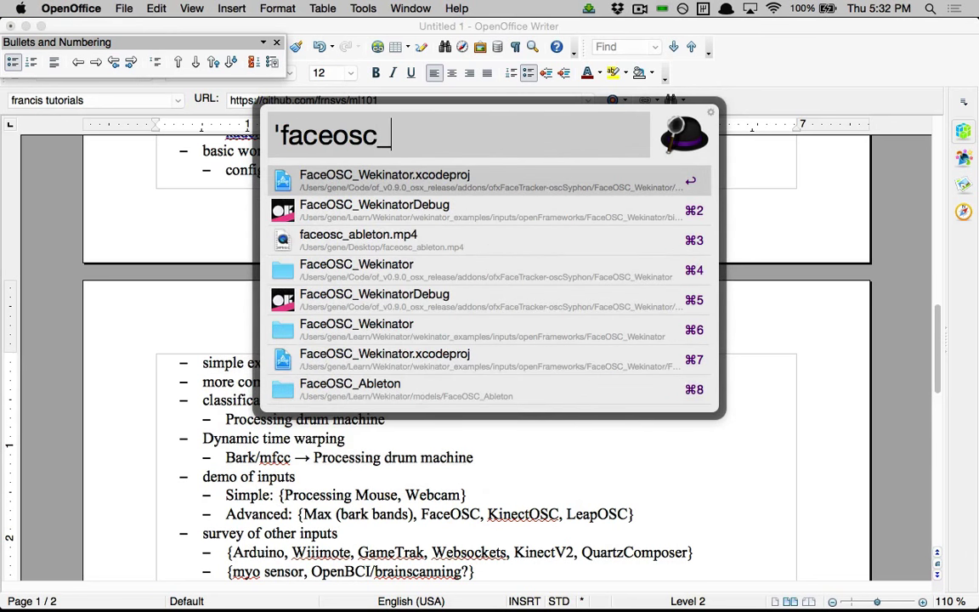
text(we)
key(BackSpace)
key(BackSpace)
key(Down)
key(Down)
key(Return)
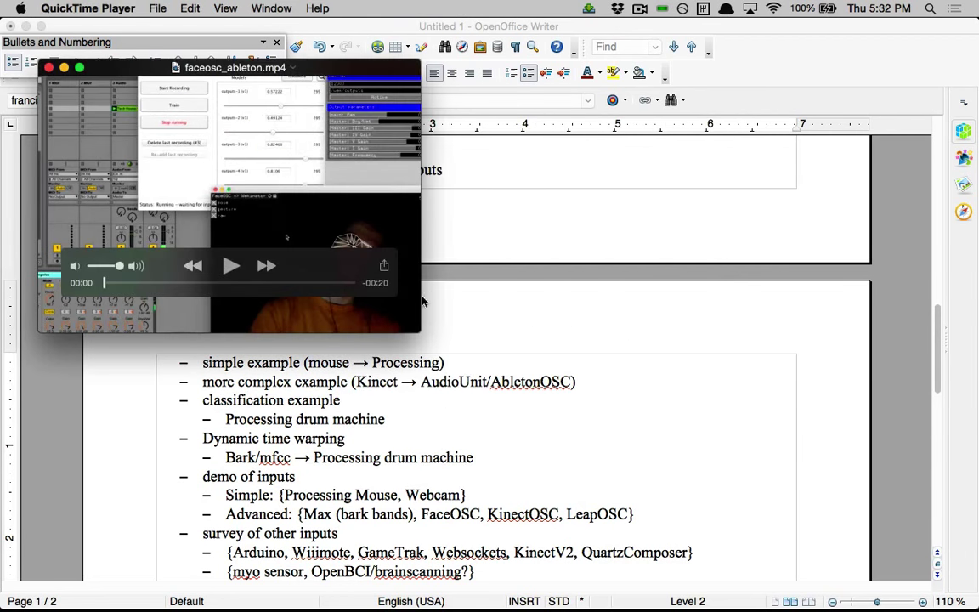
Watch the faceosc_ableton.mp4 demo at actual size with the system volume raised, and quit QuickTime Player.
key(space)
key(super+1)
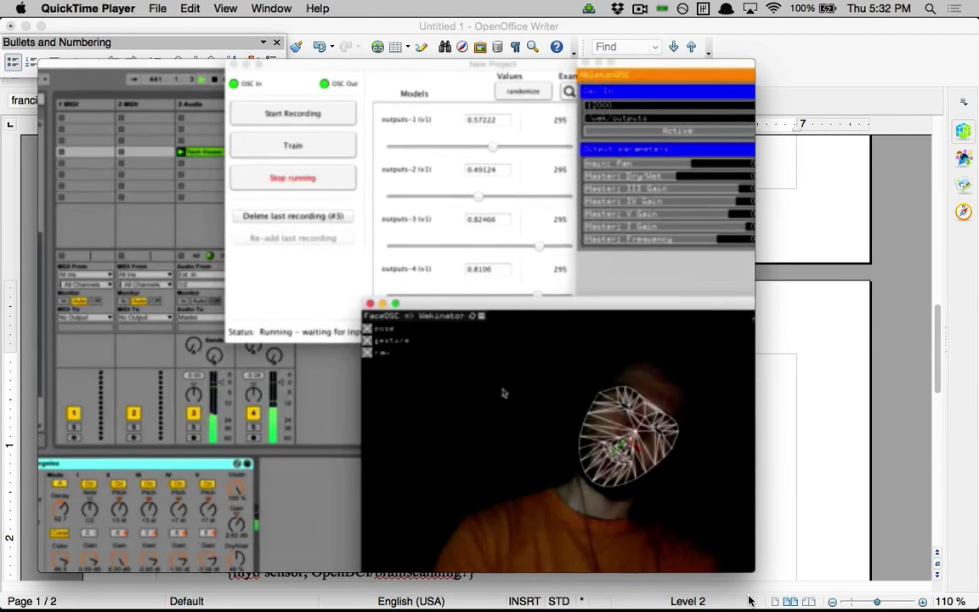
key(XF86AudioRaiseVolume)
key(XF86AudioRaiseVolume)
key(XF86AudioRaiseVolume)
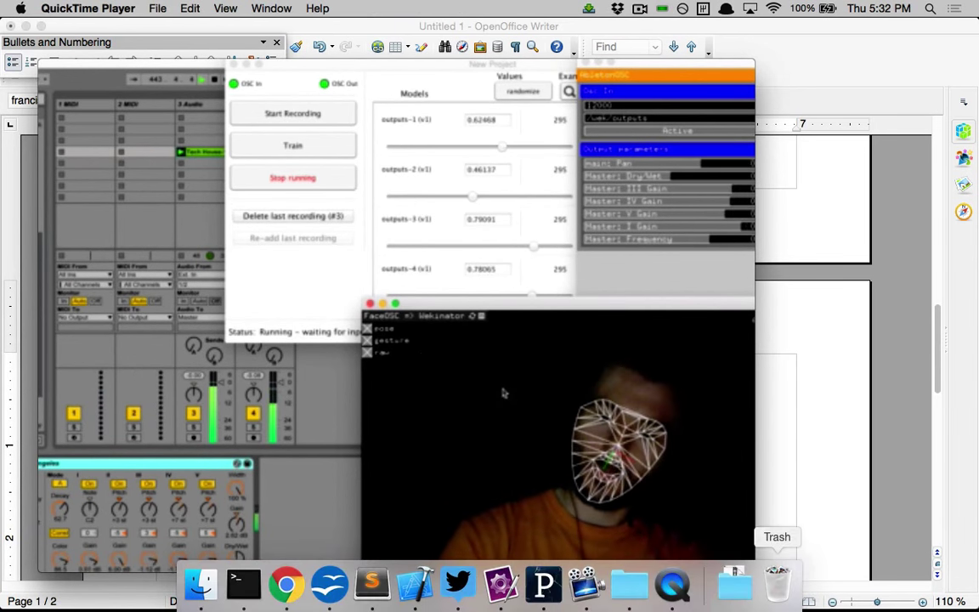
mouse_move(562, 497)
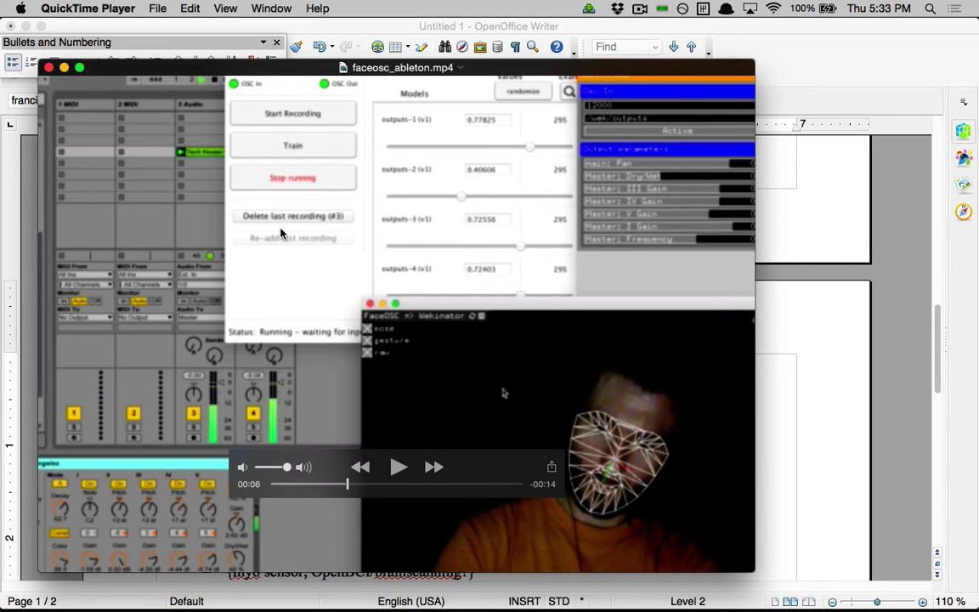
key(space)
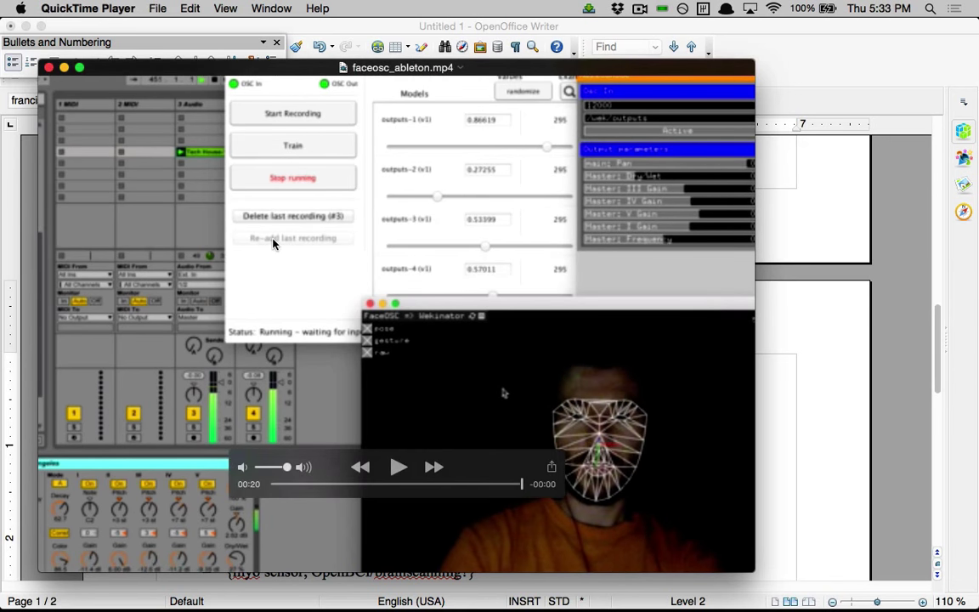
key(super+q)
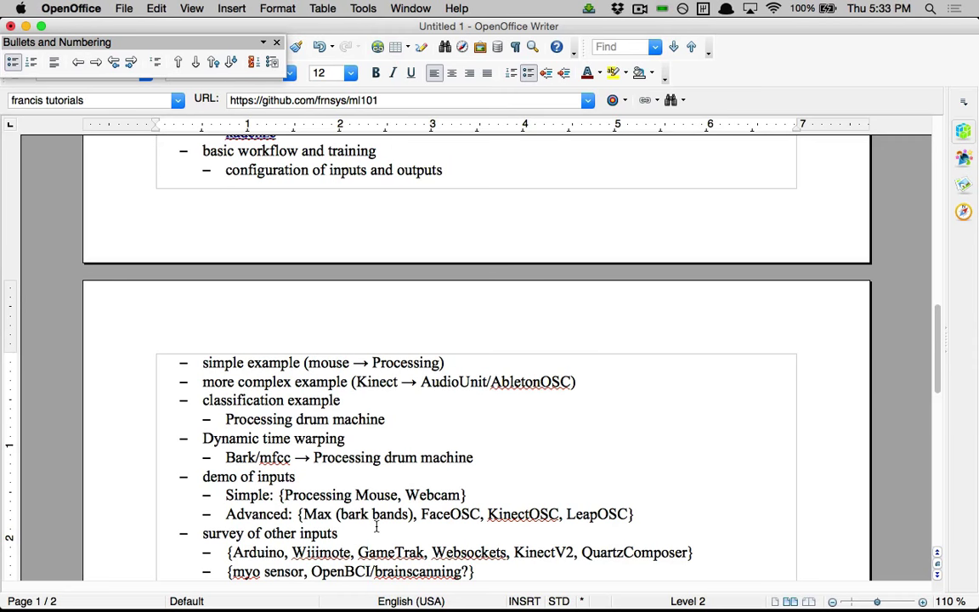
Review the rest of the Wekinator outline in OpenOffice and switch to the p04_ReceiveClass sketch in Processing.
scroll(376, 527, down, 5)
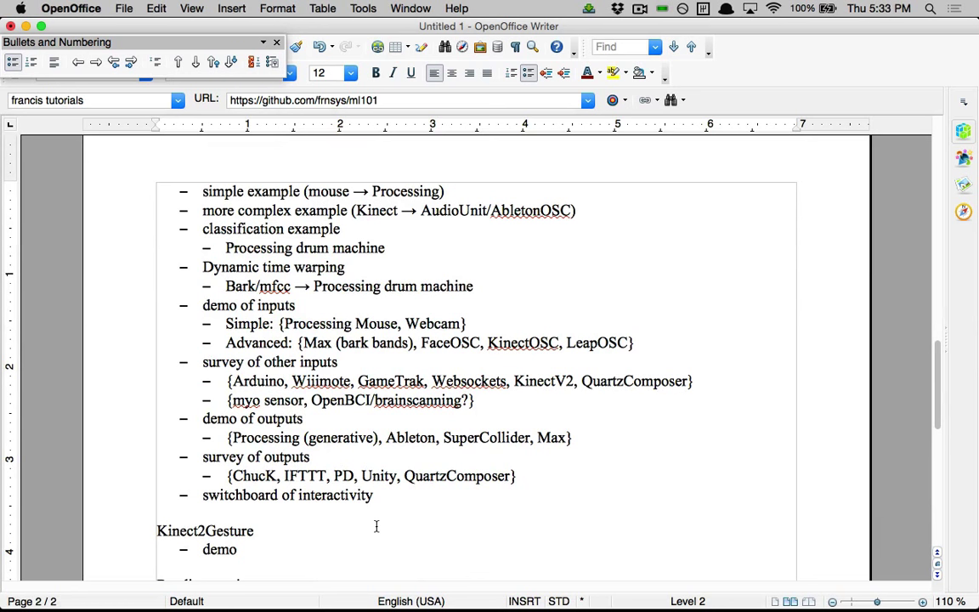
key(super+Tab)
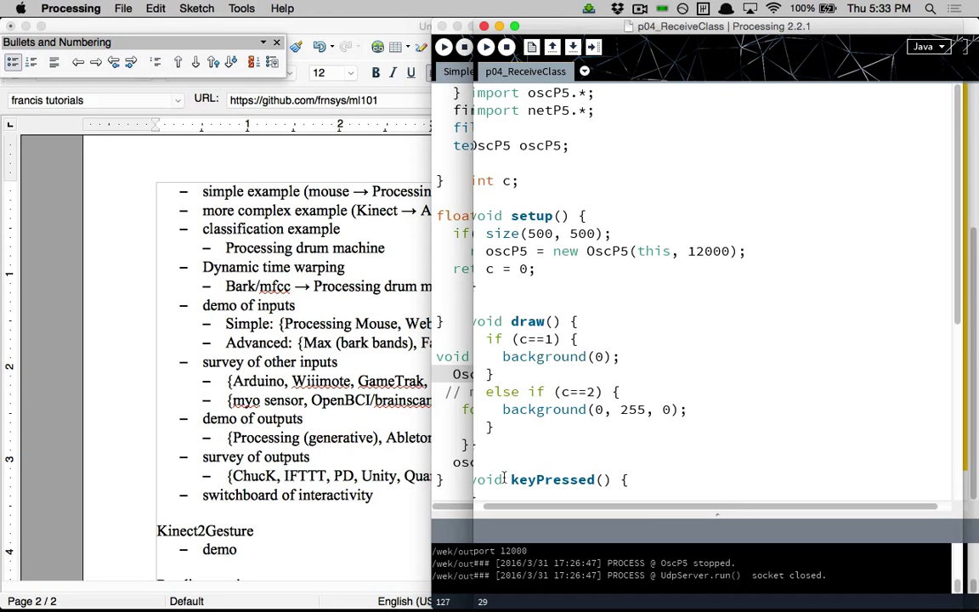
click(619, 299)
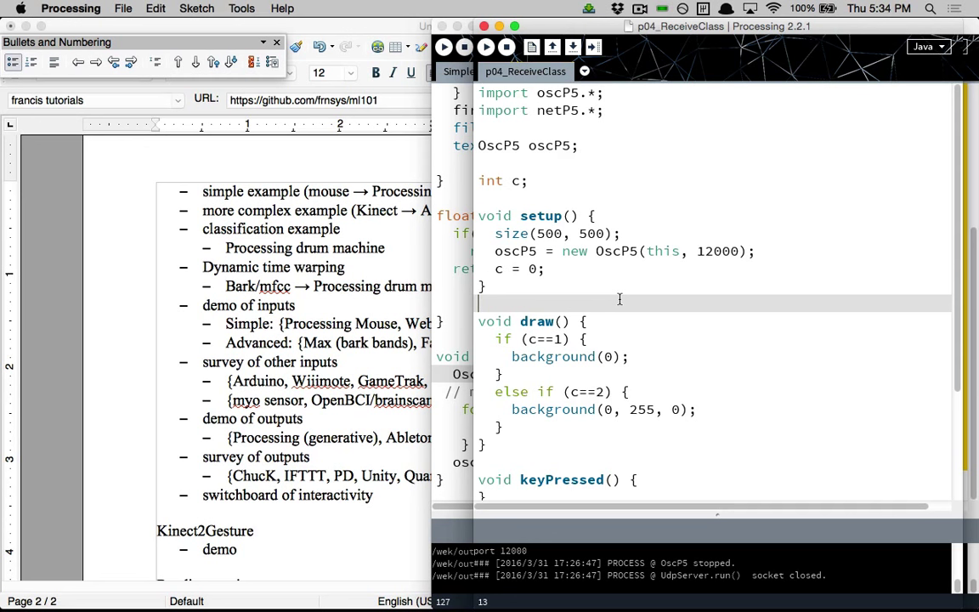
Search the files for ba, open BarkExtractor_25Inputs.maxpat in Max, and turn on the patch's audio.
key(alt+space)
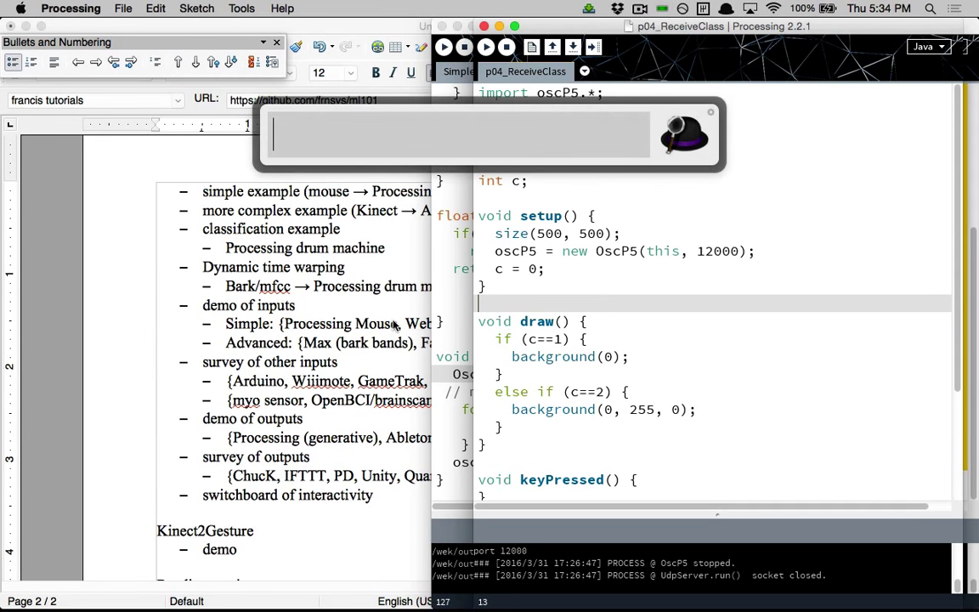
key(Escape)
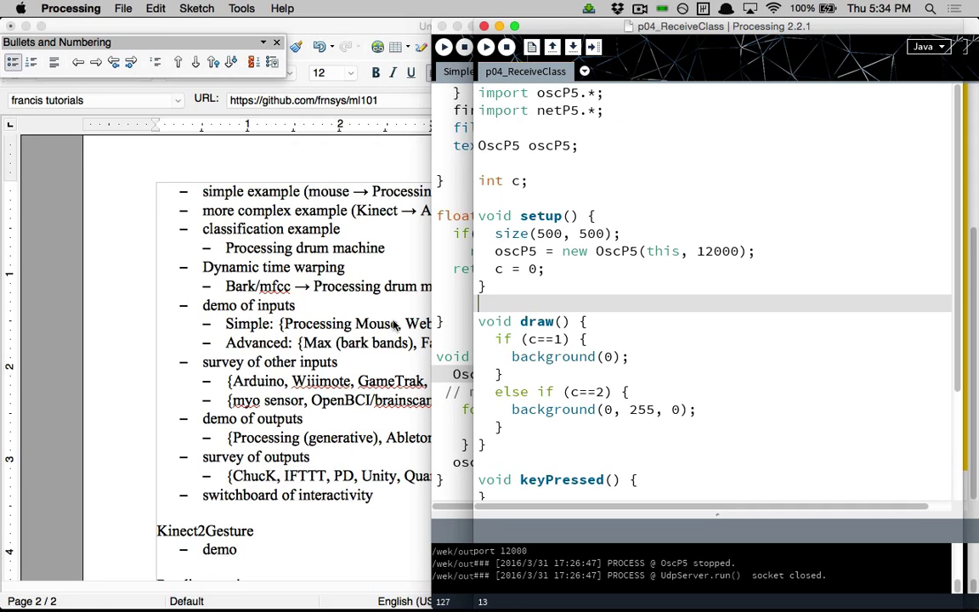
key(alt+space)
text('ba)
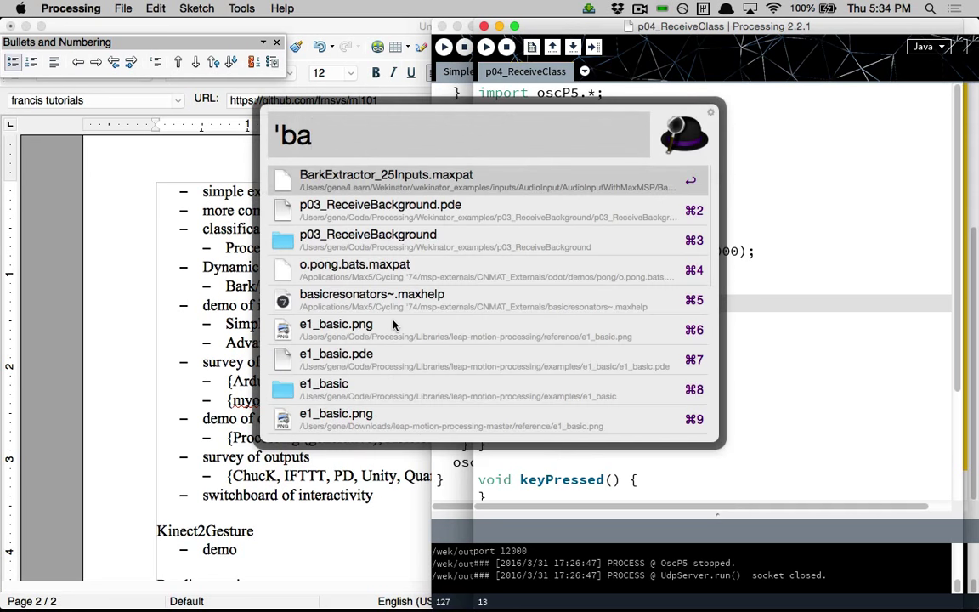
key(Return)
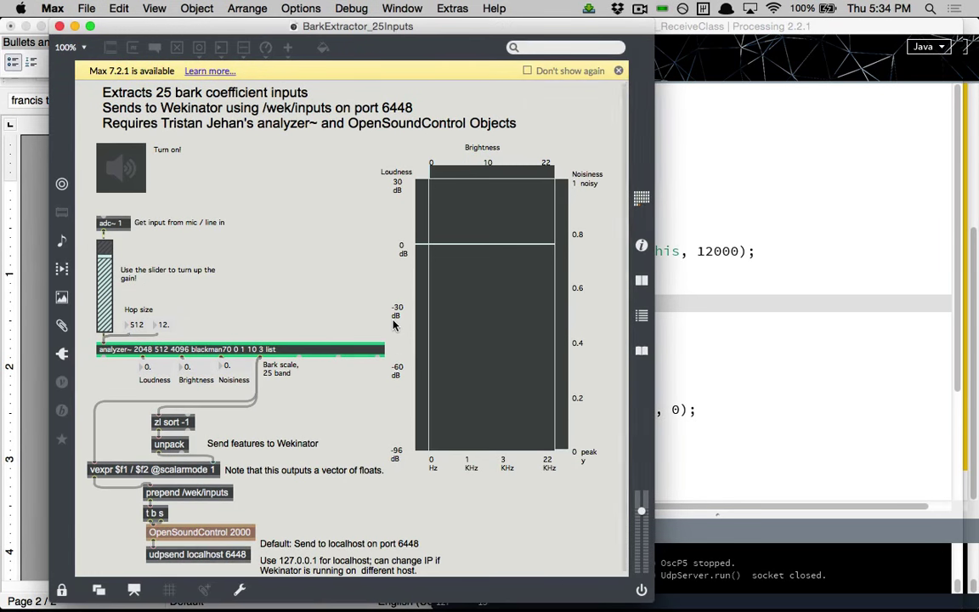
click(144, 179)
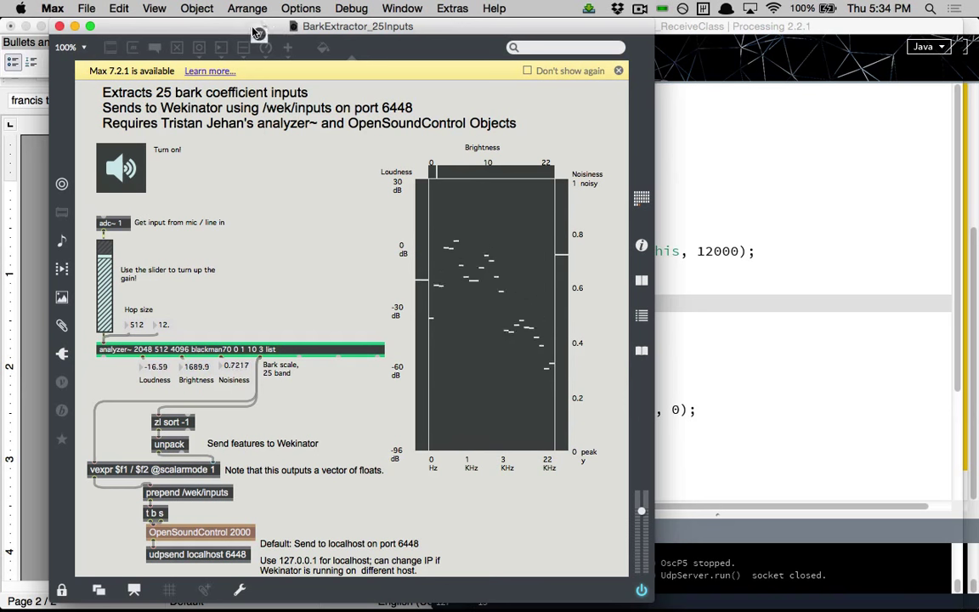
Search for we and launch Wekinator from the Applications folder.
key(alt+space)
text(We)
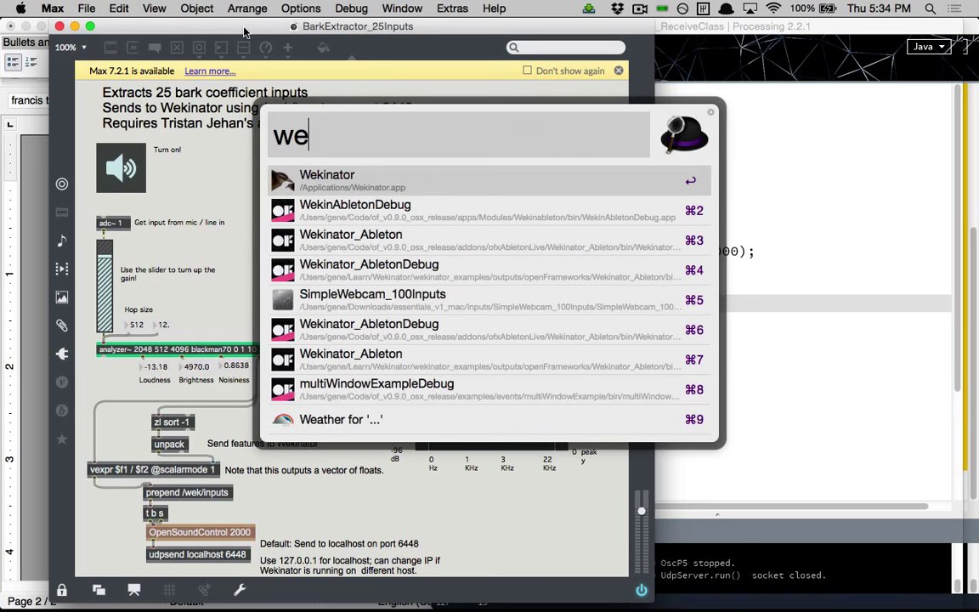
key(BackSpace)
text(e)
key(Return)
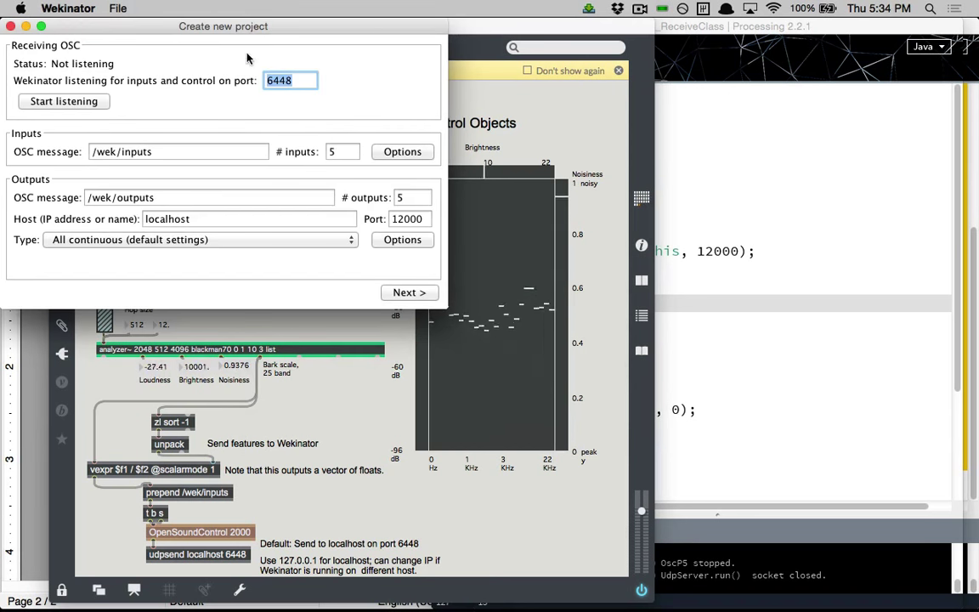
Configure the new project with 25 inputs and 1 output of type All dynamic time warping (default settings).
drag(170, 25, 755, 96)
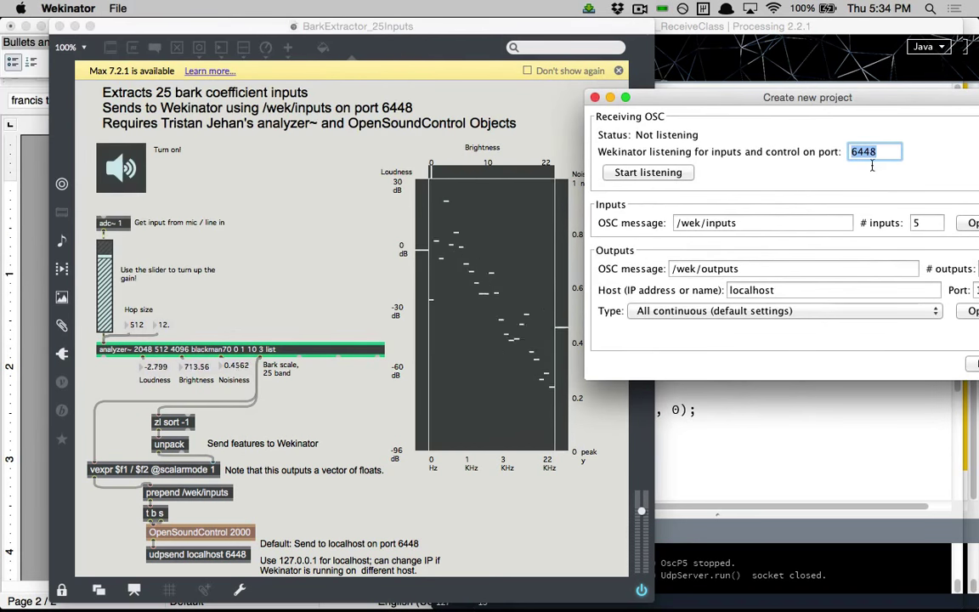
click(918, 223)
text(25)
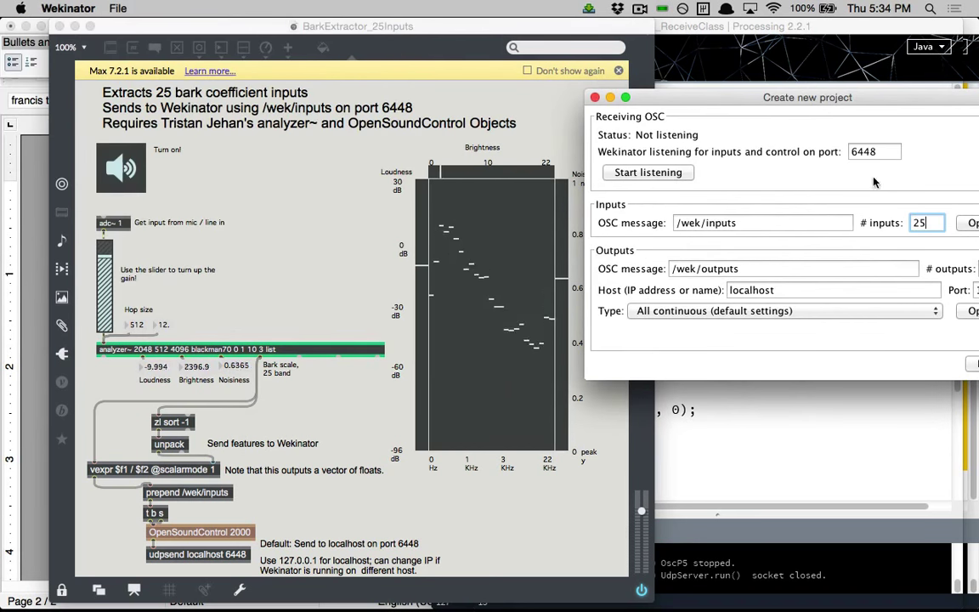
drag(733, 96, 626, 76)
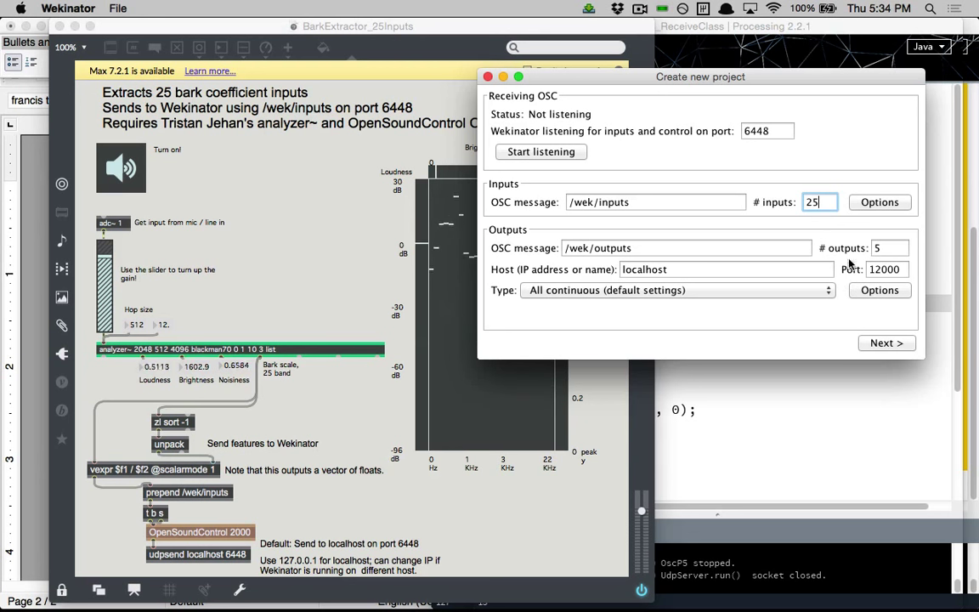
click(884, 247)
text(1)
click(691, 289)
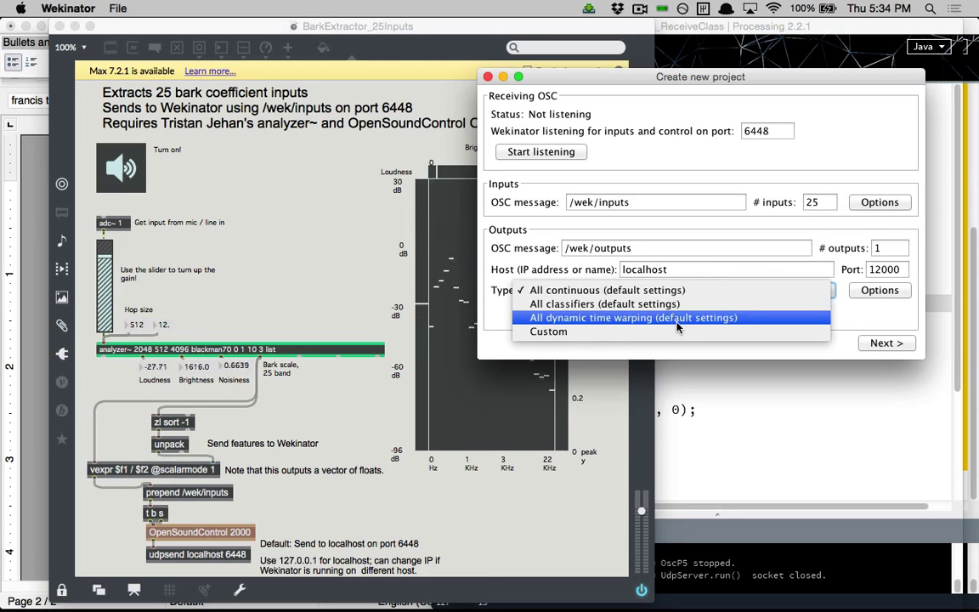
click(611, 319)
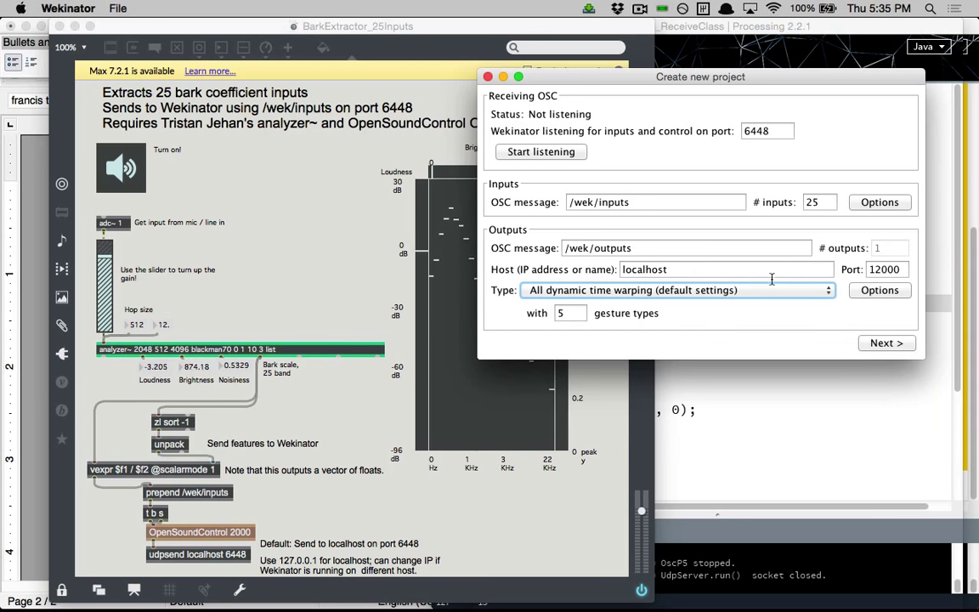
click(871, 290)
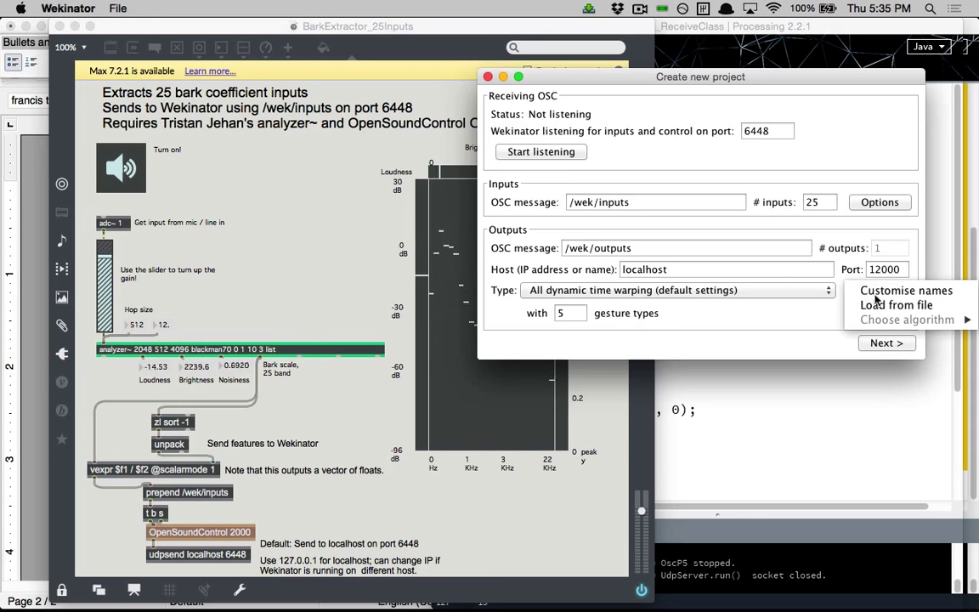
click(706, 290)
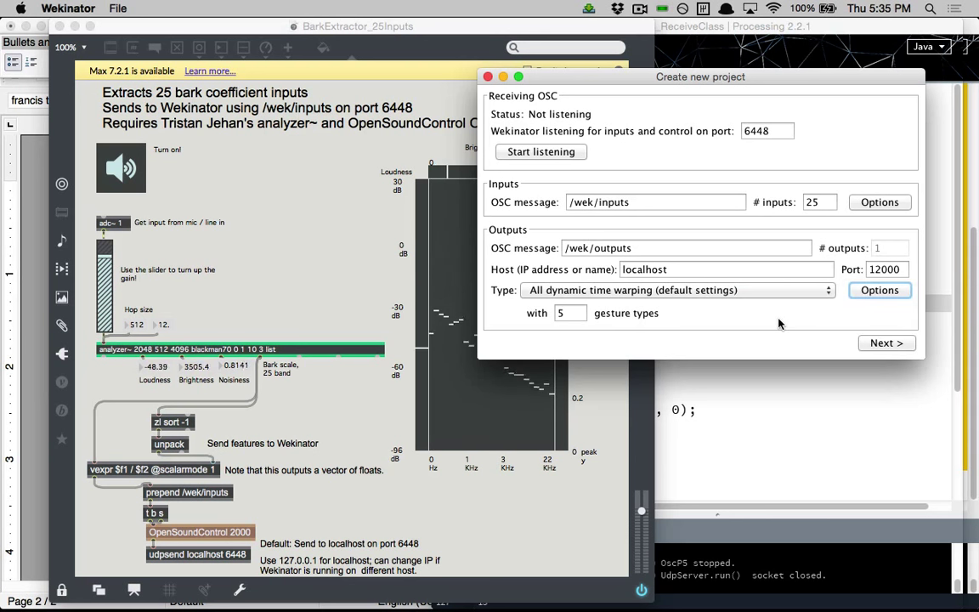
click(716, 288)
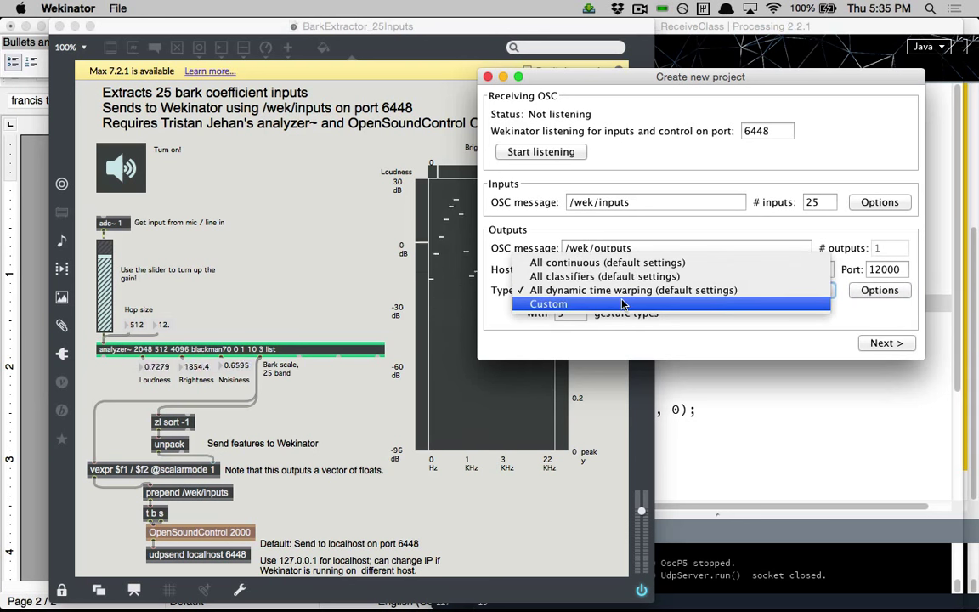
click(811, 151)
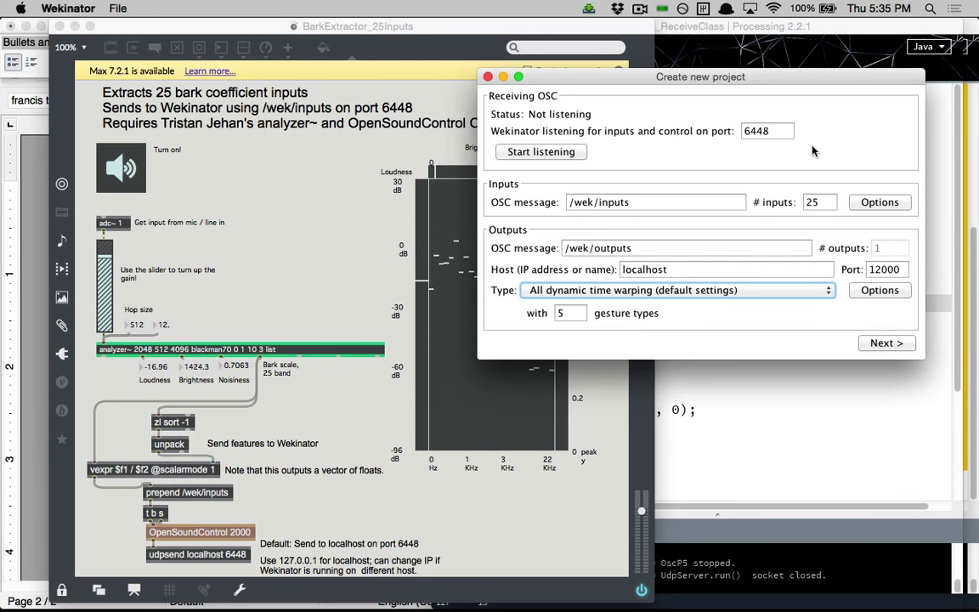
Set 3 gesture types, continue to the project, and enlarge its window to fit all the outputs.
double_click(576, 314)
text(3)
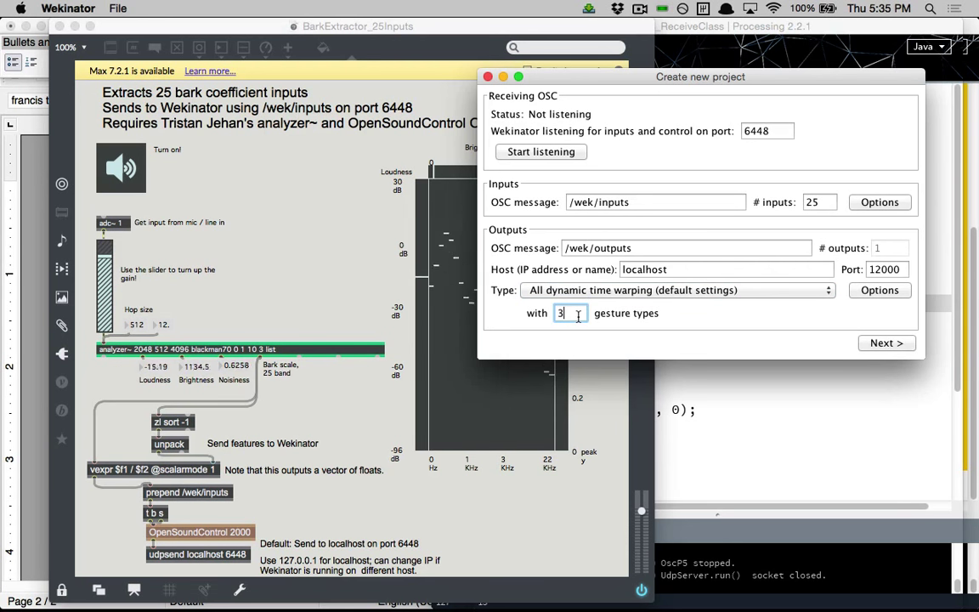
click(877, 345)
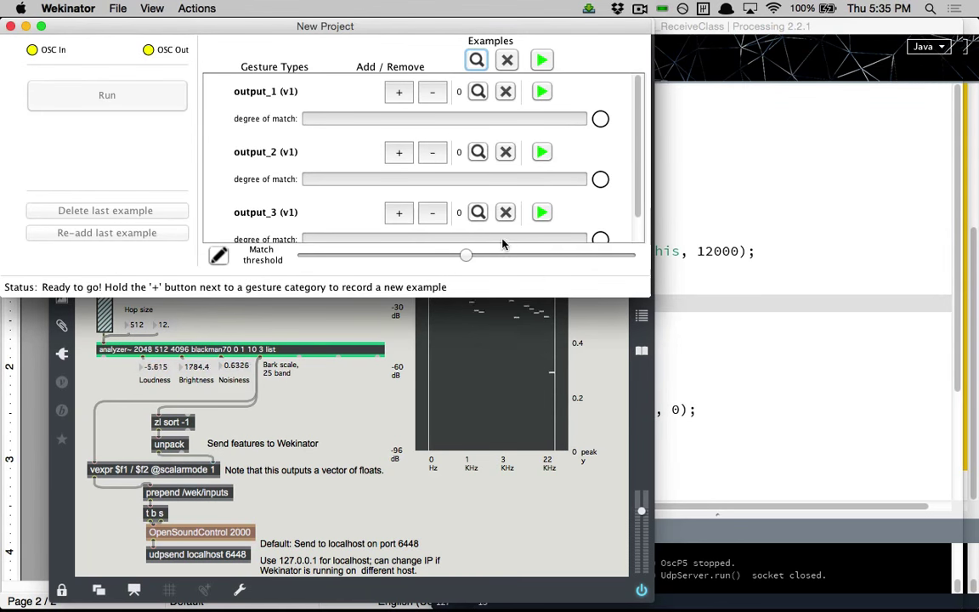
drag(647, 296, 650, 364)
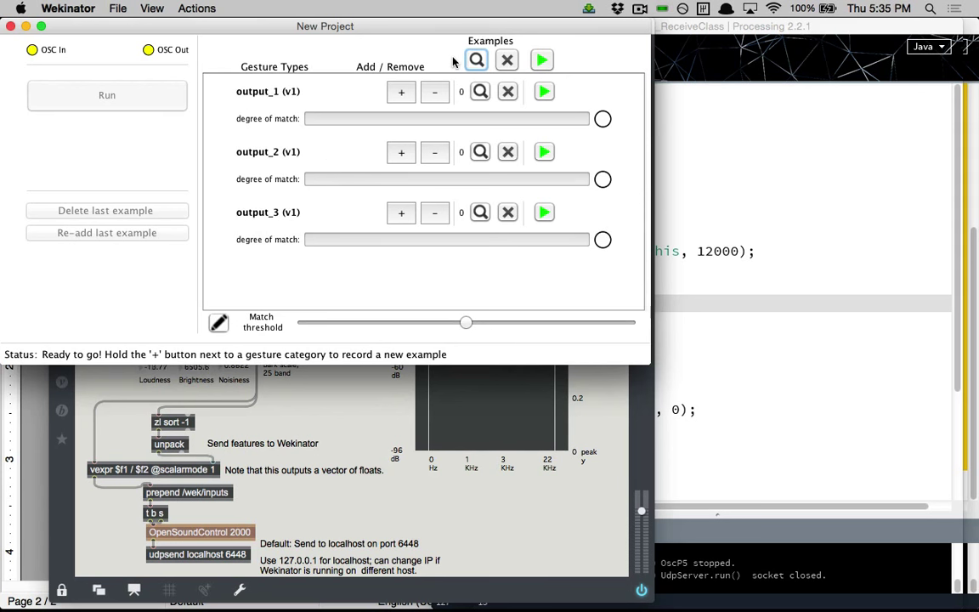
Reposition the New Project window over the Max patch and try to record an example for output_1.
drag(382, 30, 659, 87)
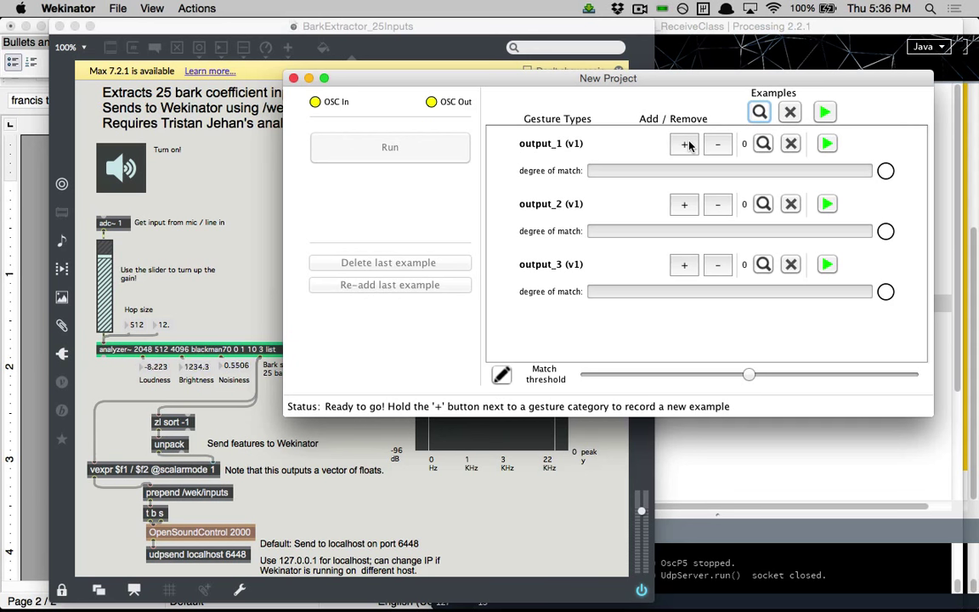
drag(607, 81, 679, 324)
drag(773, 253, 511, 145)
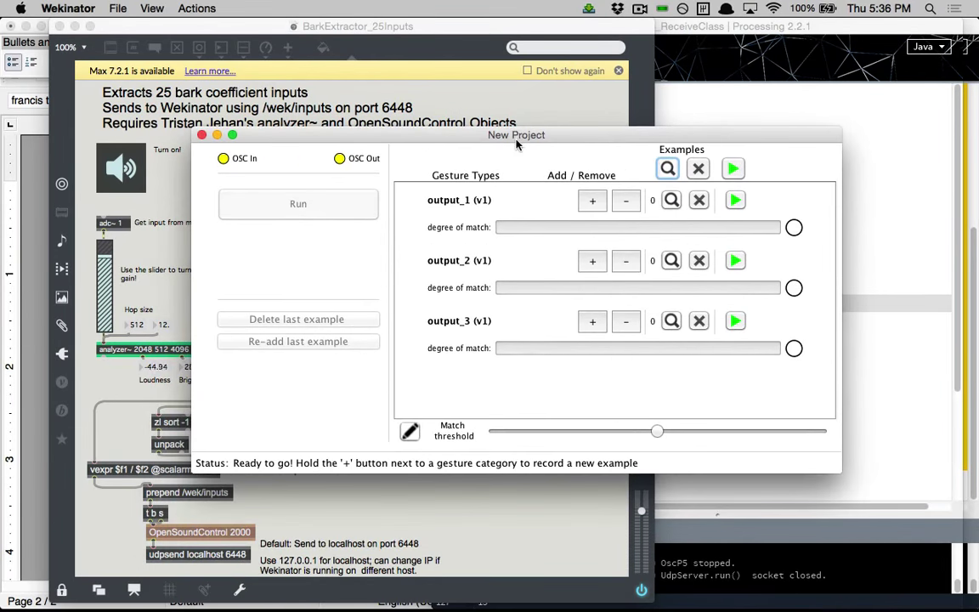
click(594, 199)
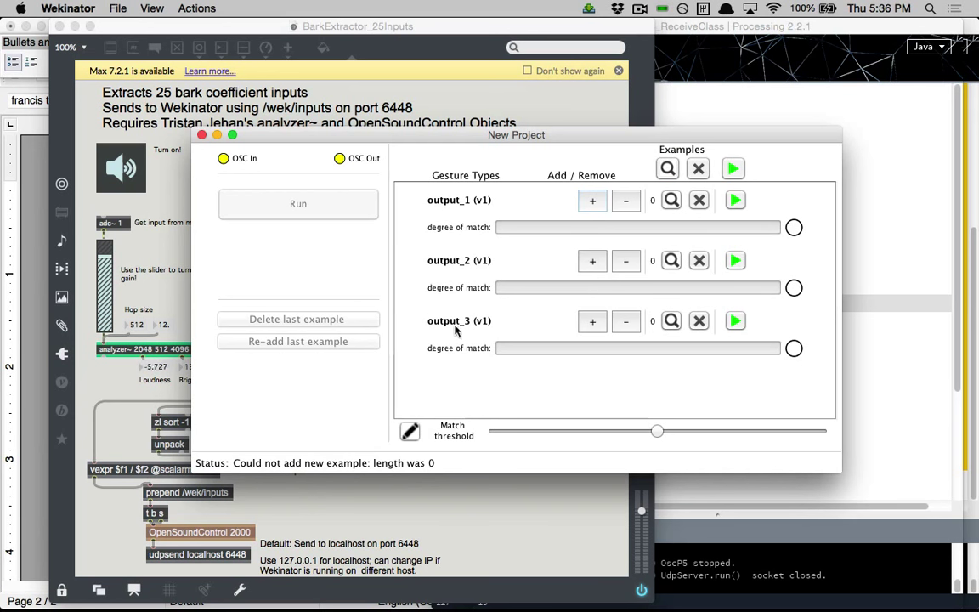
Move the New Project window aside and close the BarkExtractor_25Inputs patch in Max.
drag(379, 134, 585, 265)
click(236, 525)
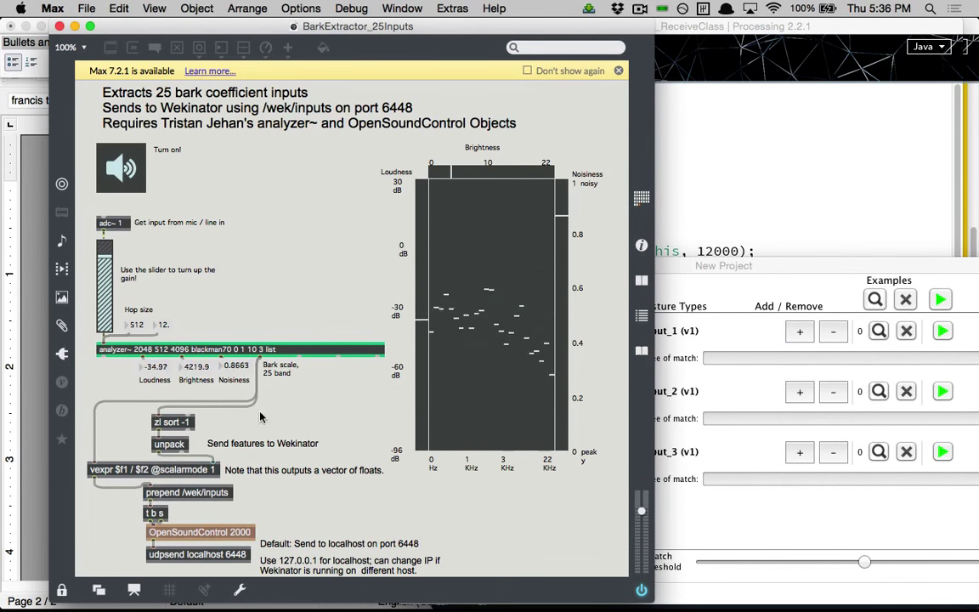
key(super+w)
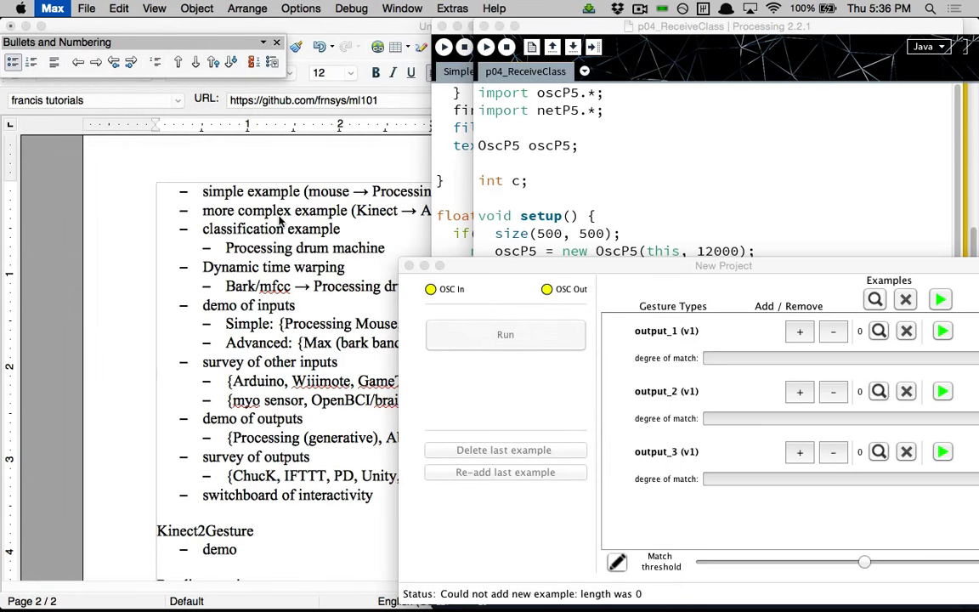
Search the files for bark and reveal BarkExtractor_25Inputs.maxpat in Finder.
key(alt+space)
text('b)
key(Escape)
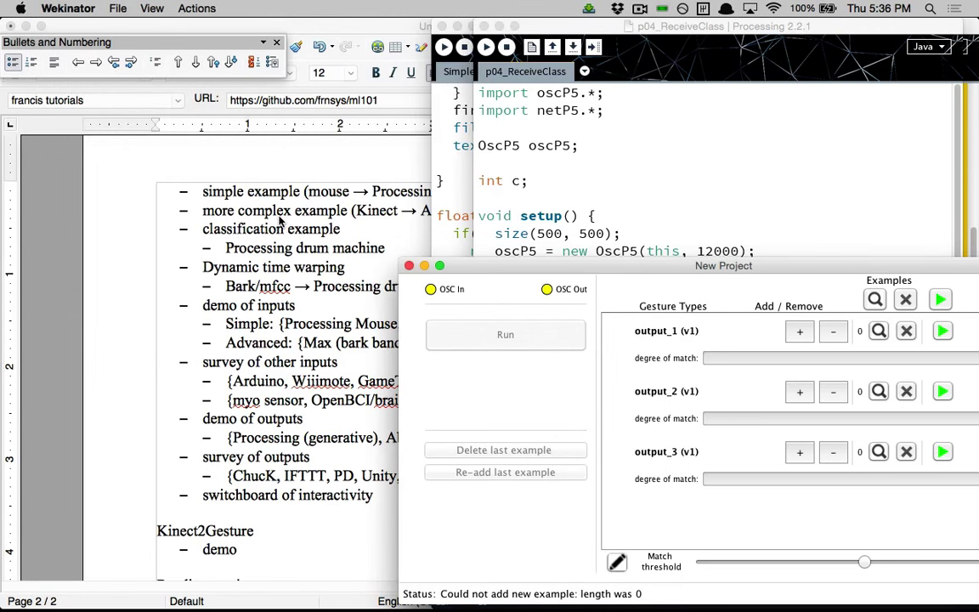
key(alt+space)
text(b)
key(BackSpace)
text('bark)
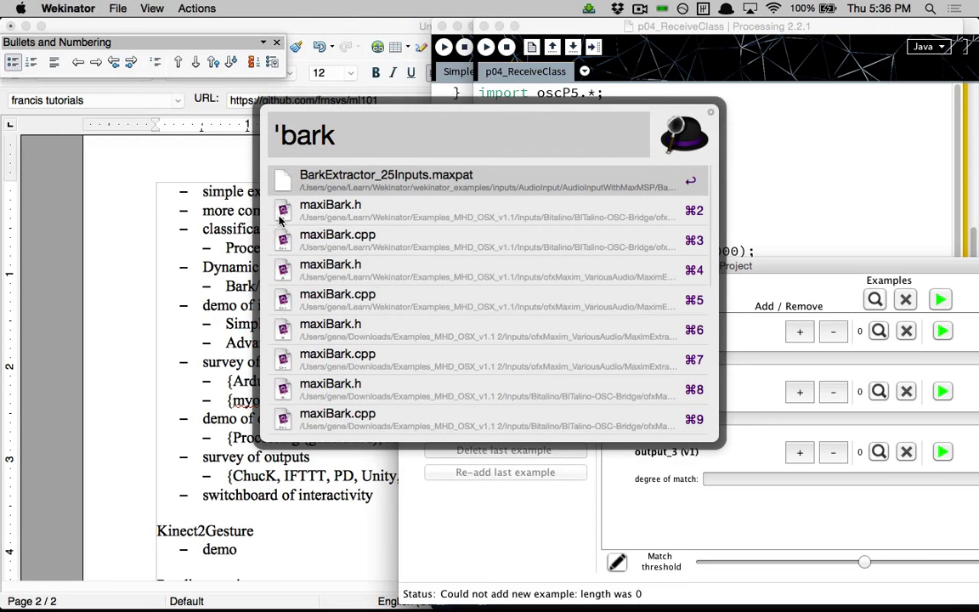
key(Right)
key(Down)
key(Down)
key(Return)
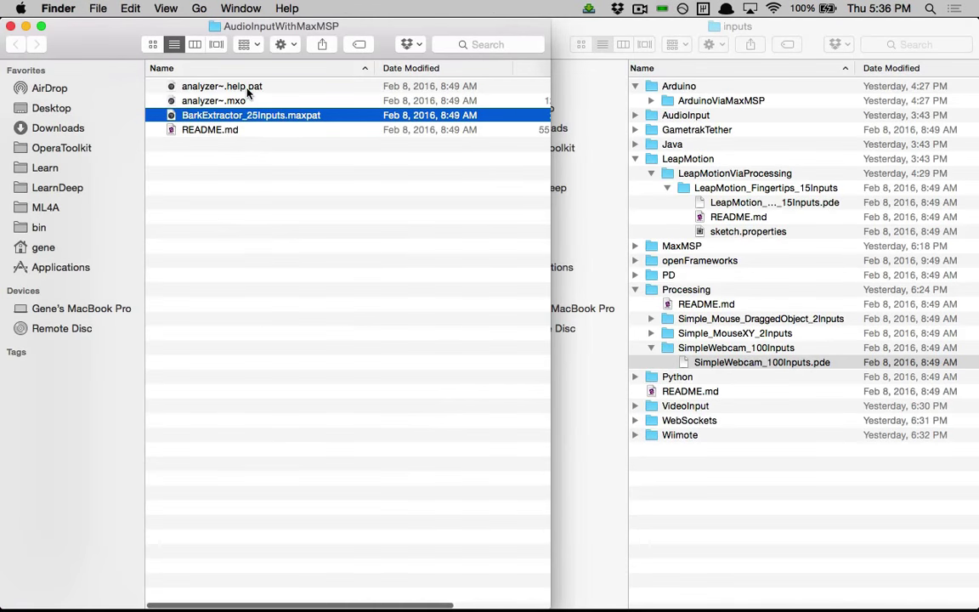
Find OpenSoundControl.mxo from the wekinator_examples MaxMSP inputs and place it in the AudioInputWithMaxMSP folder.
key(alt+space)
text('opens)
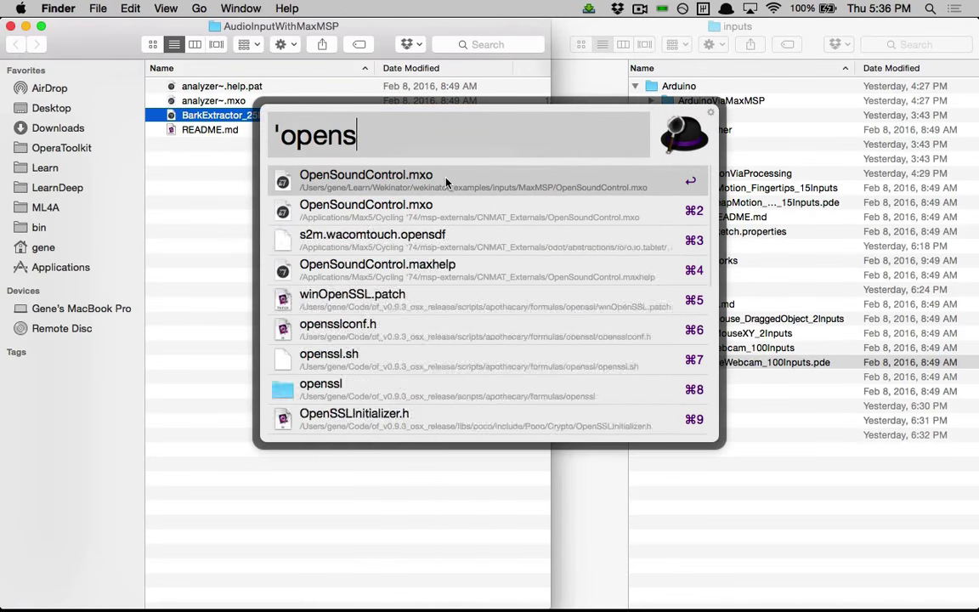
text(o)
key(Right)
key(Down)
key(Down)
key(Return)
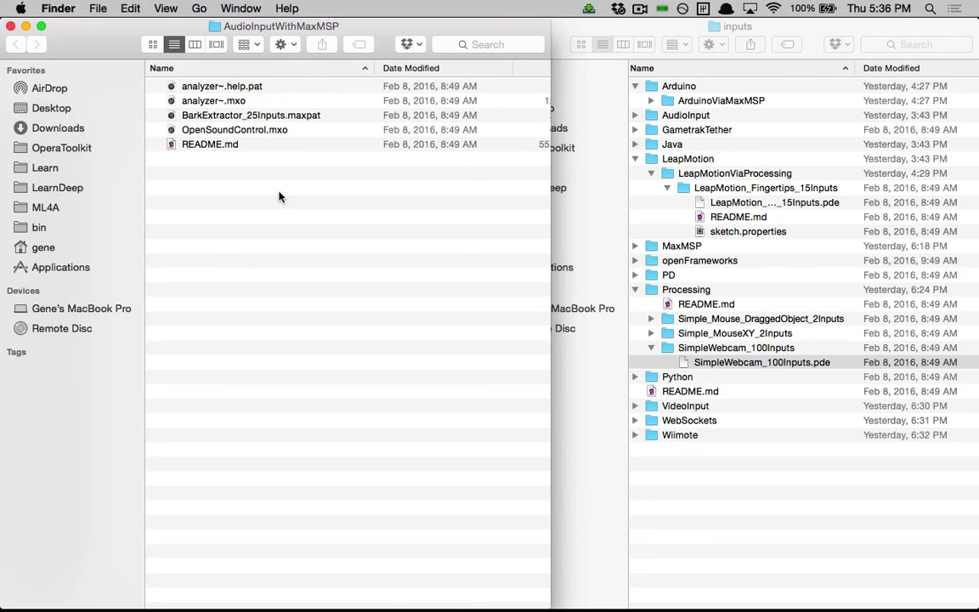
Reopen BarkExtractor_25Inputs.maxpat with its audio turned on and switch back to Wekinator.
double_click(265, 116)
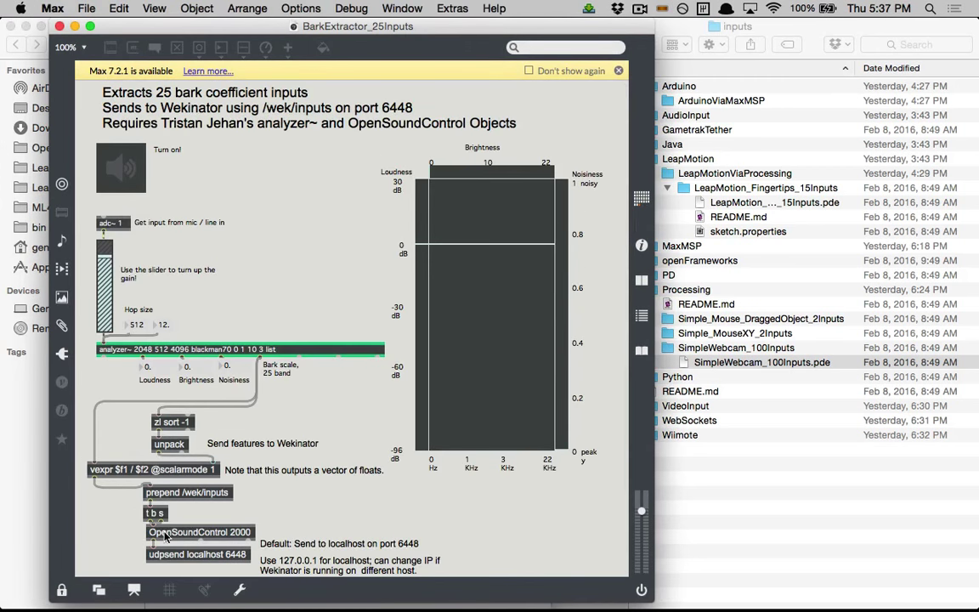
click(121, 169)
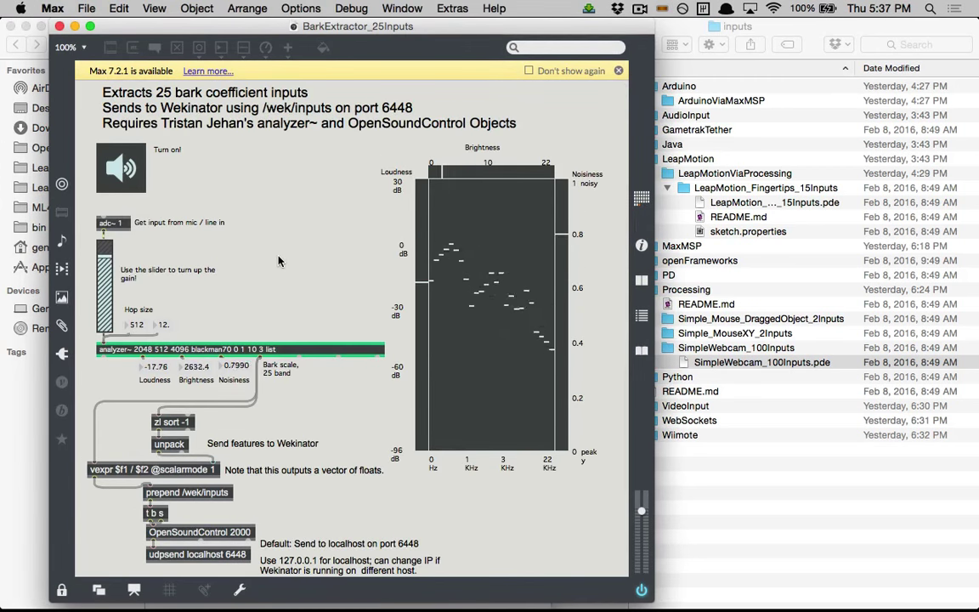
key(super+Tab)
key(super+shift+Tab)
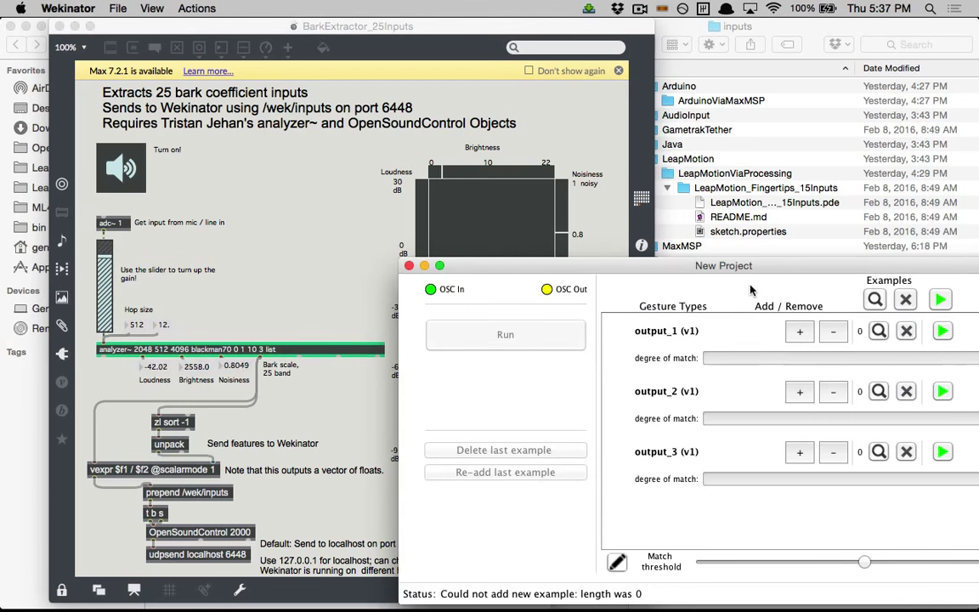
Record one sound example each for output_1, output_2 and output_3.
click(833, 337)
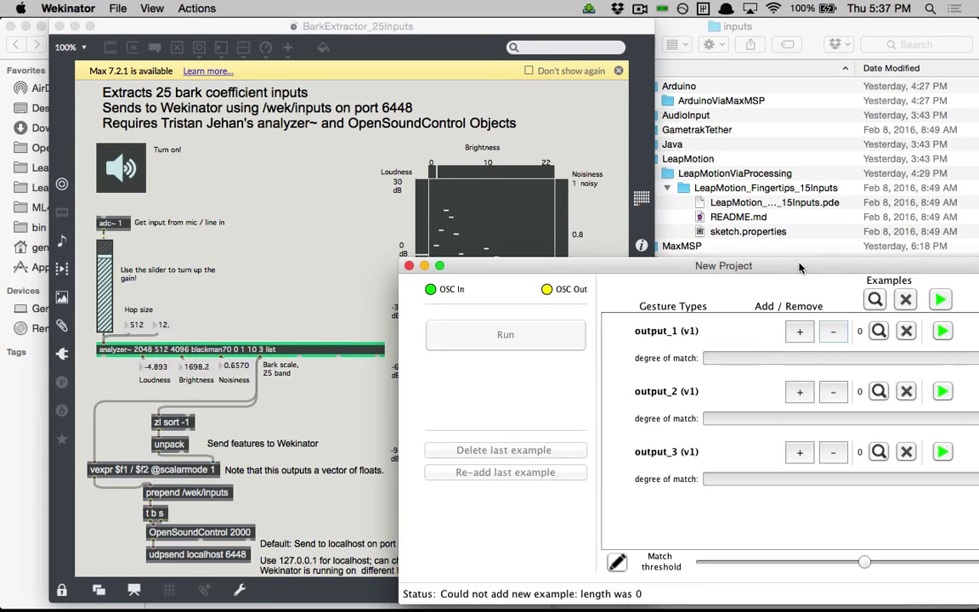
drag(646, 265, 509, 264)
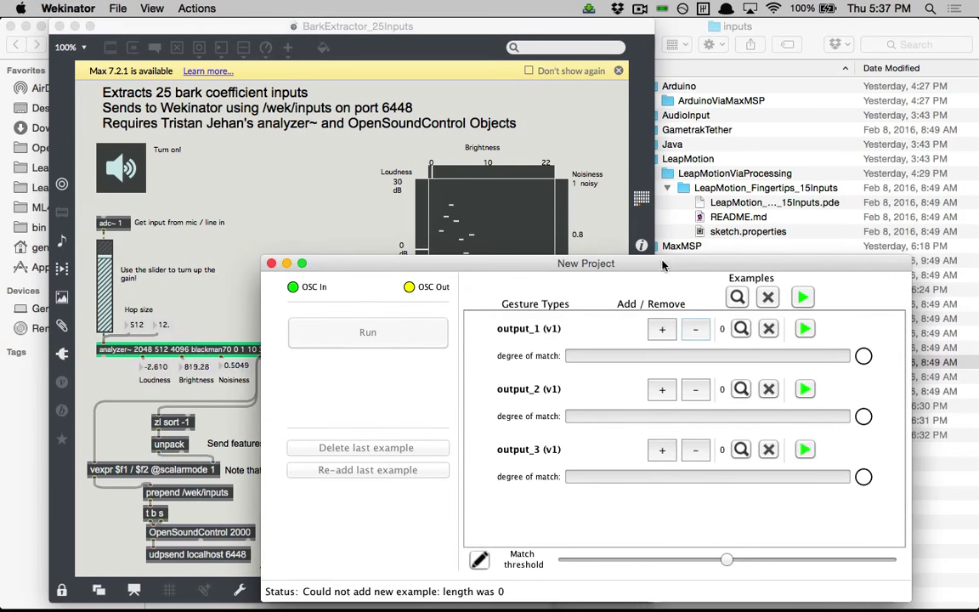
click(661, 331)
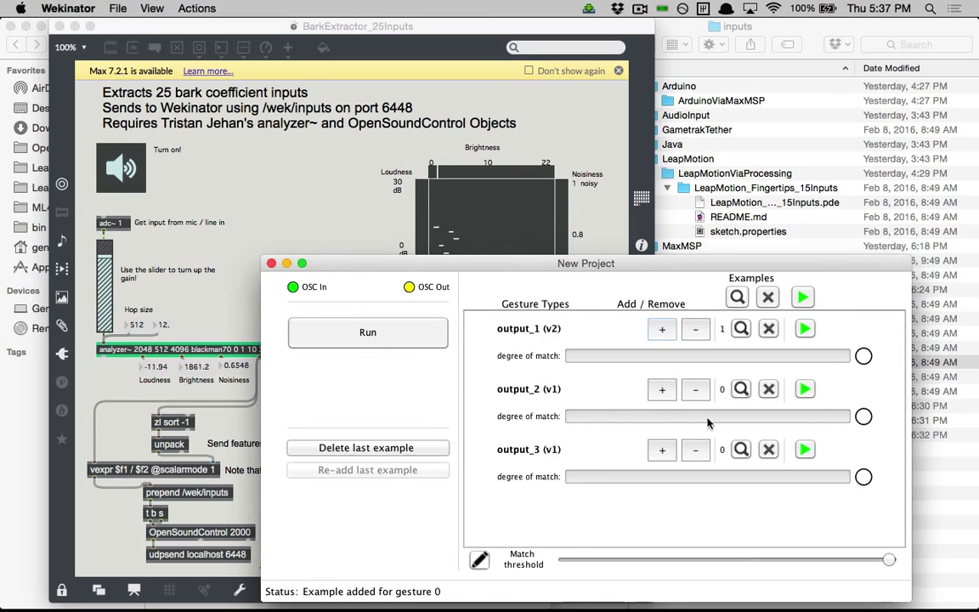
click(660, 392)
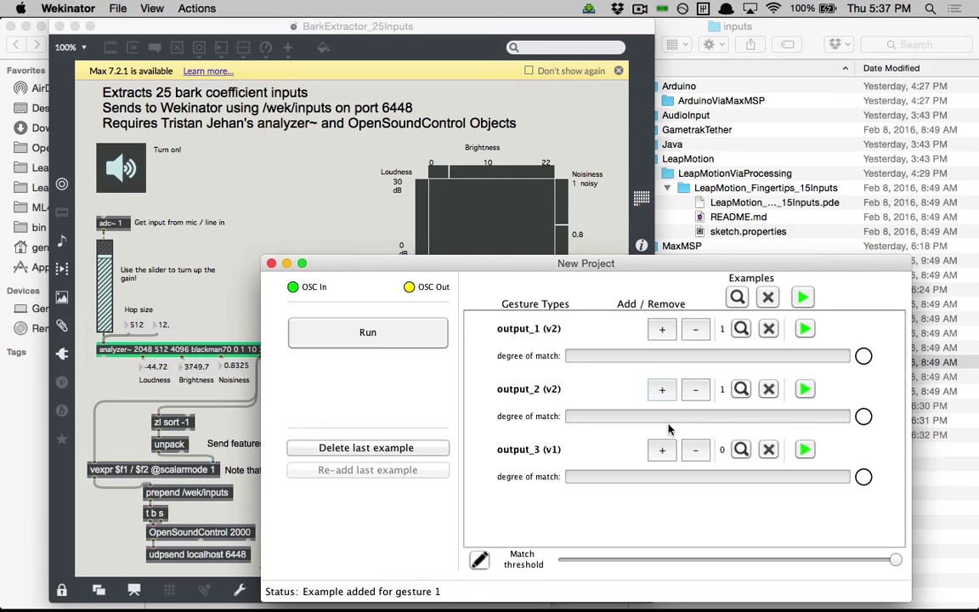
click(662, 449)
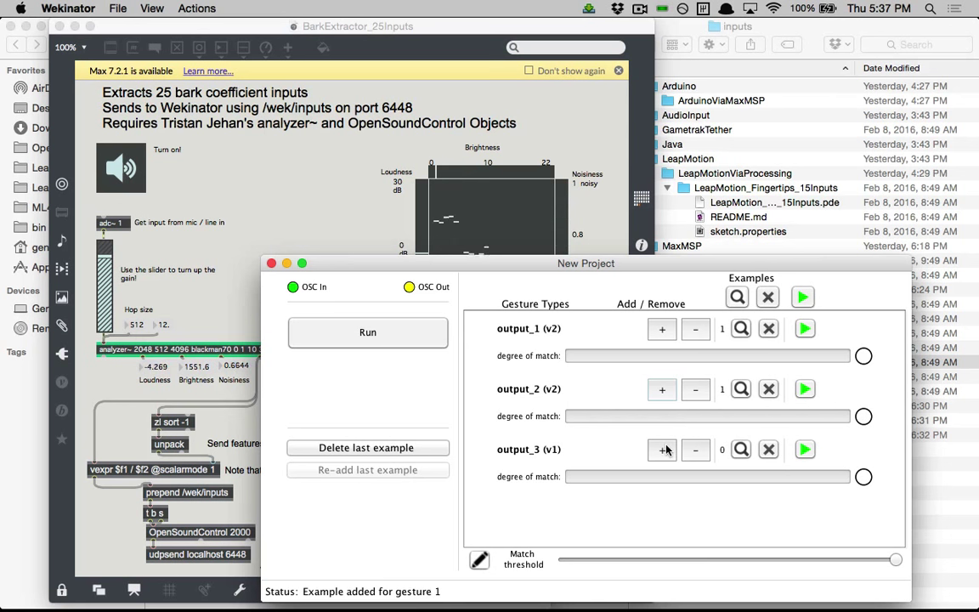
click(665, 450)
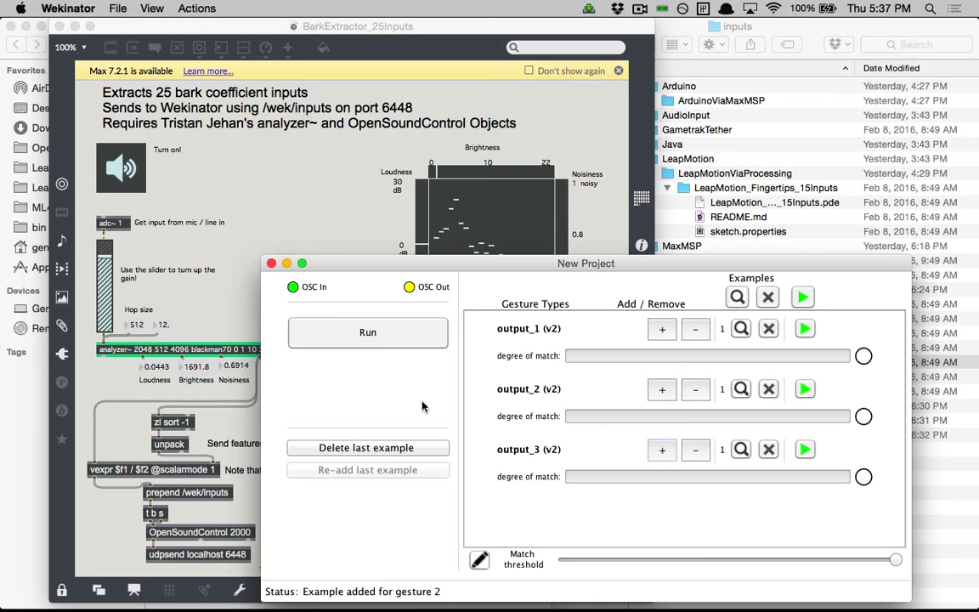
Run the gesture matching on the live audio, stop it, and switch to the Max patch.
drag(467, 263, 467, 109)
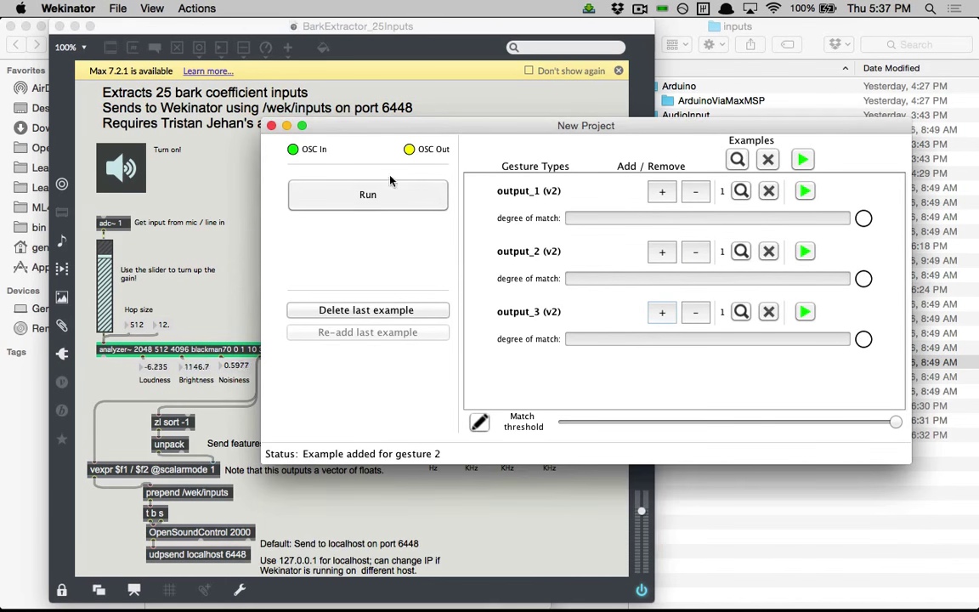
click(373, 194)
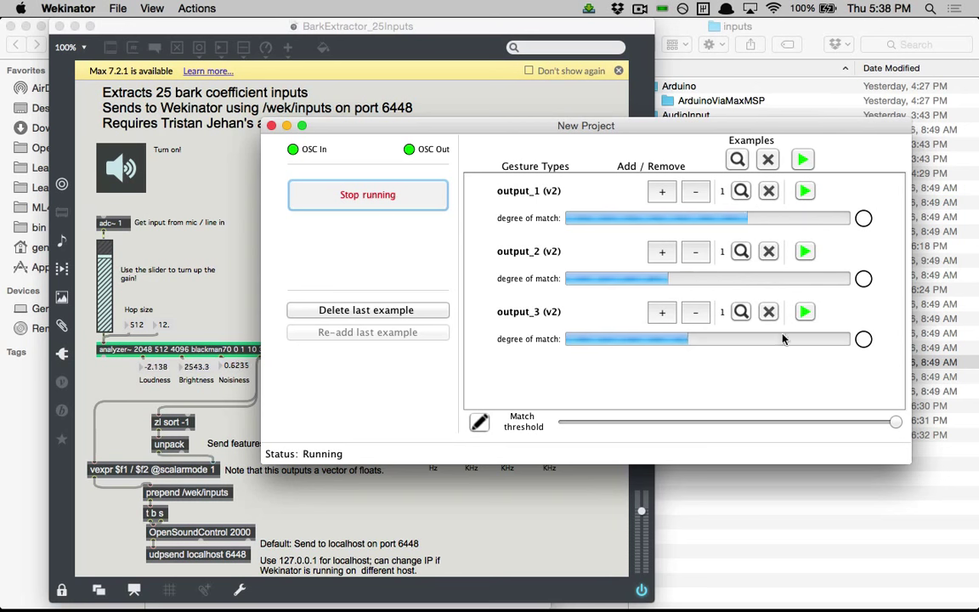
click(345, 202)
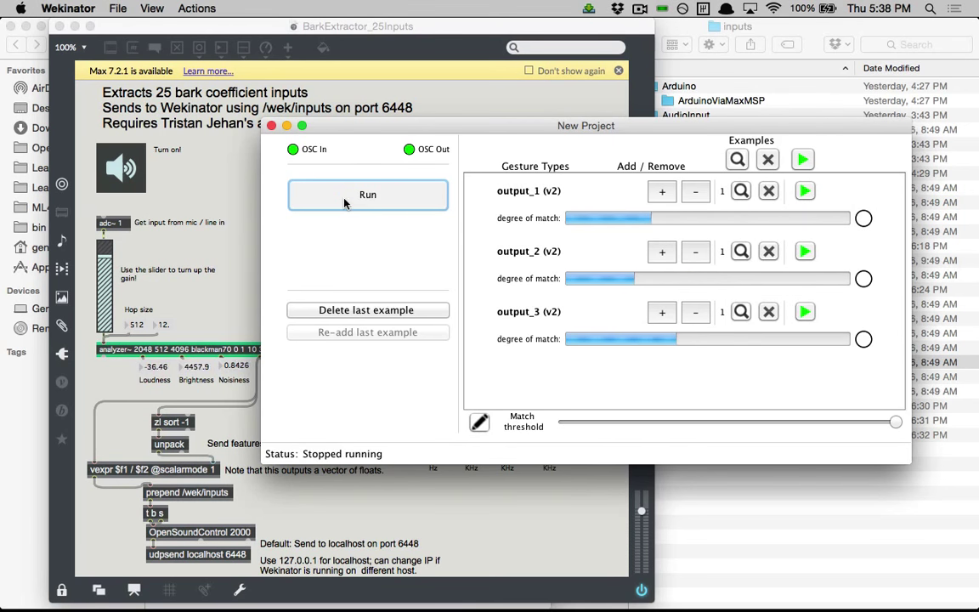
click(183, 201)
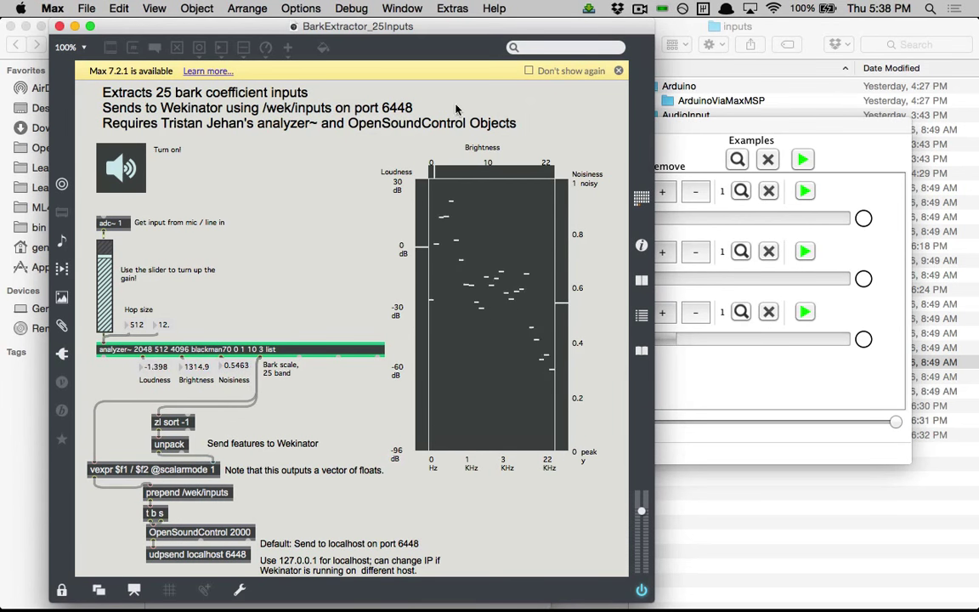
Close the three-gesture project in Wekinator and relaunch Wekinator for a new project.
key(super+Tab)
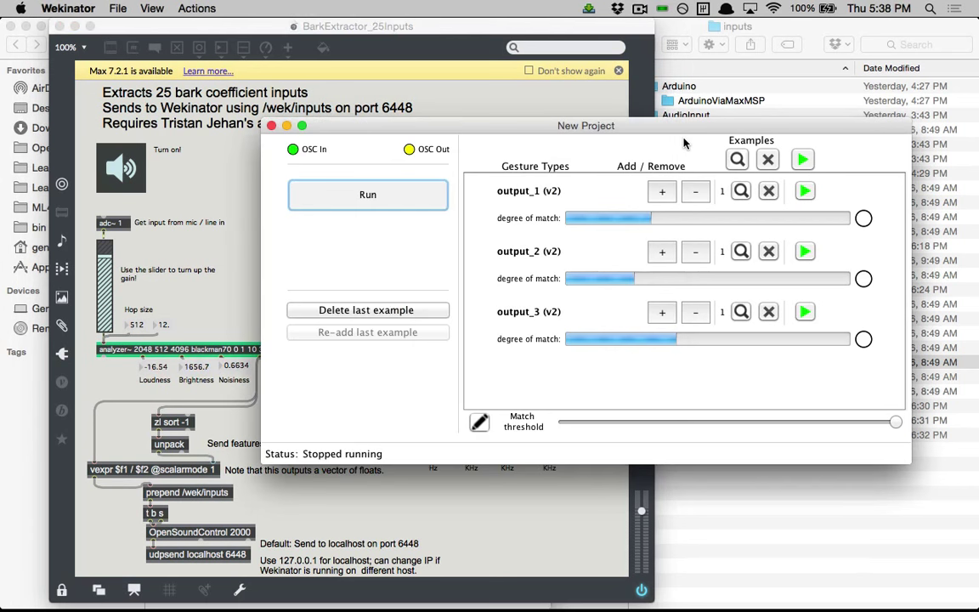
click(272, 125)
click(578, 340)
key(alt+space)
text(W)
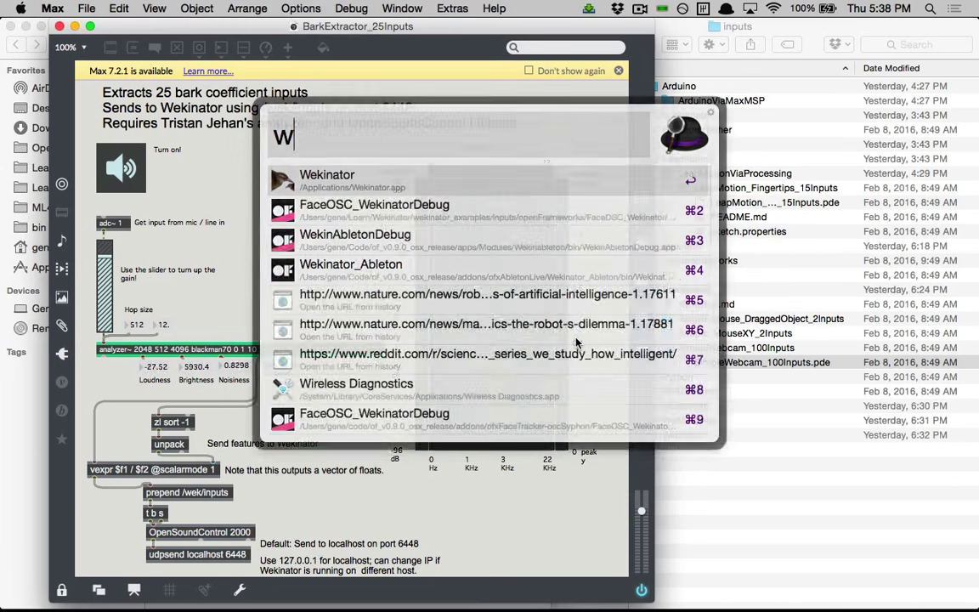
text(ek)
key(Return)
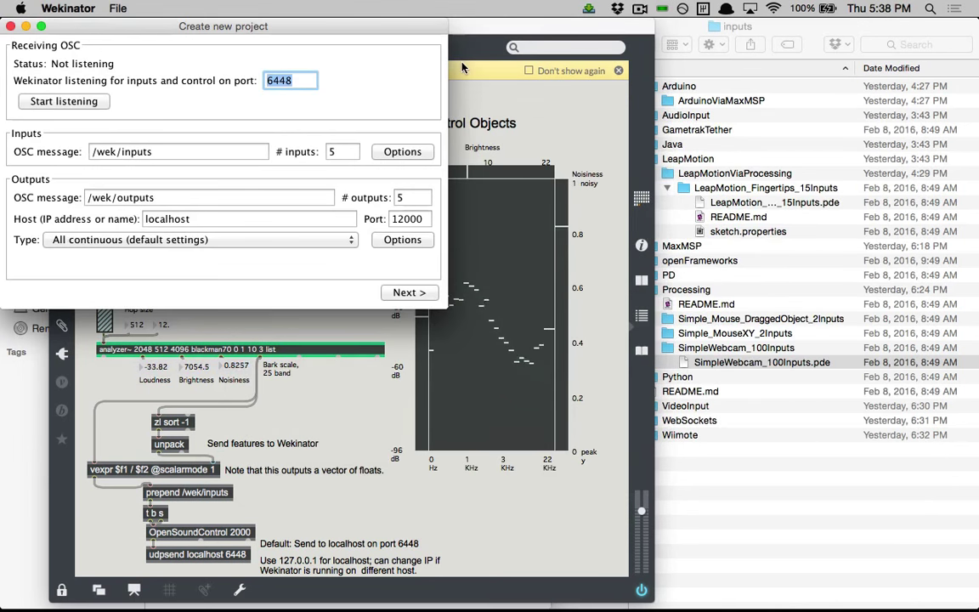
Create a Wekinator project listening on port 6448 with 25 inputs and 1 dynamic time warping output with 2 gesture types.
drag(379, 27, 829, 132)
click(773, 255)
text(2)
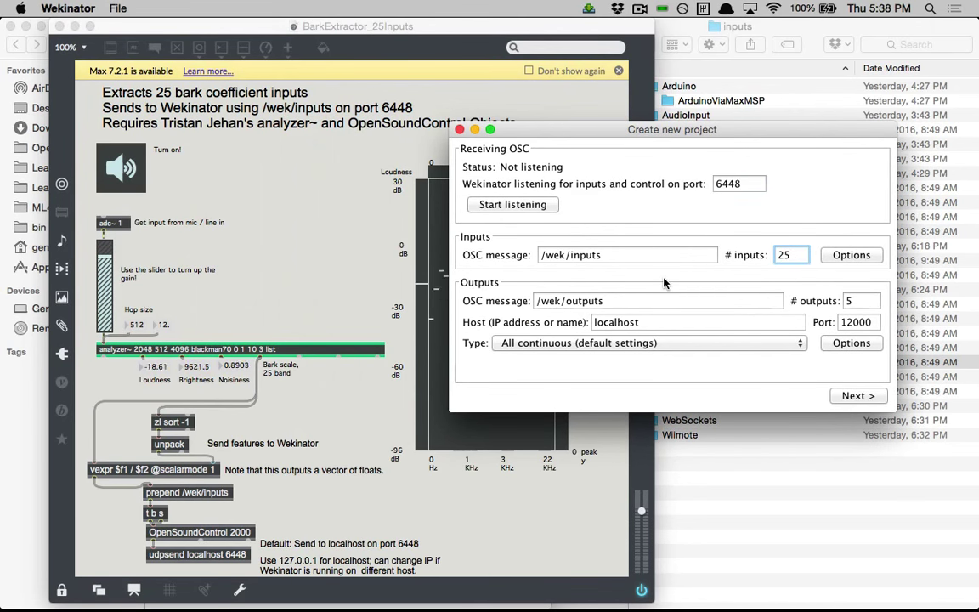
click(858, 301)
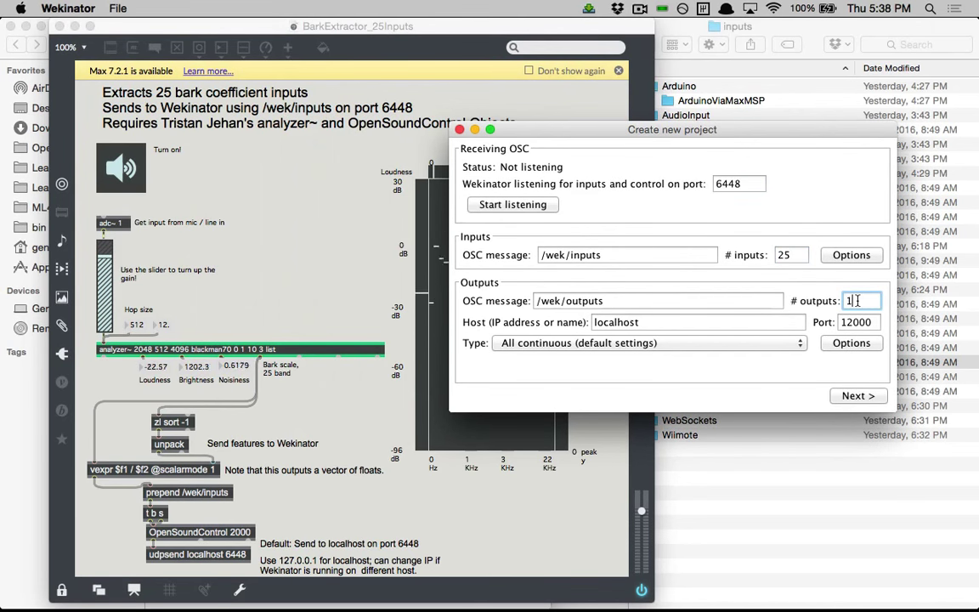
click(693, 342)
click(646, 367)
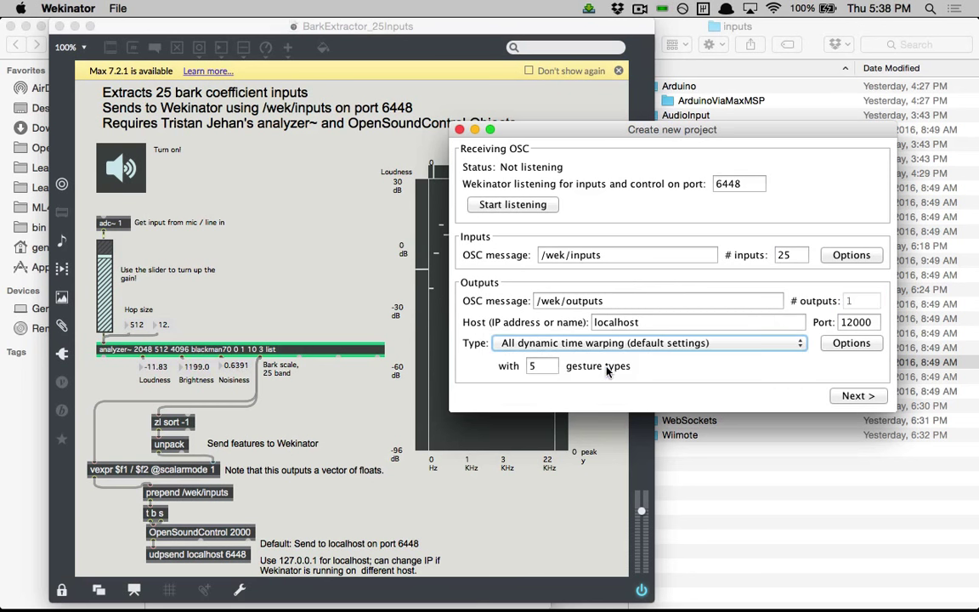
double_click(537, 366)
text(2)
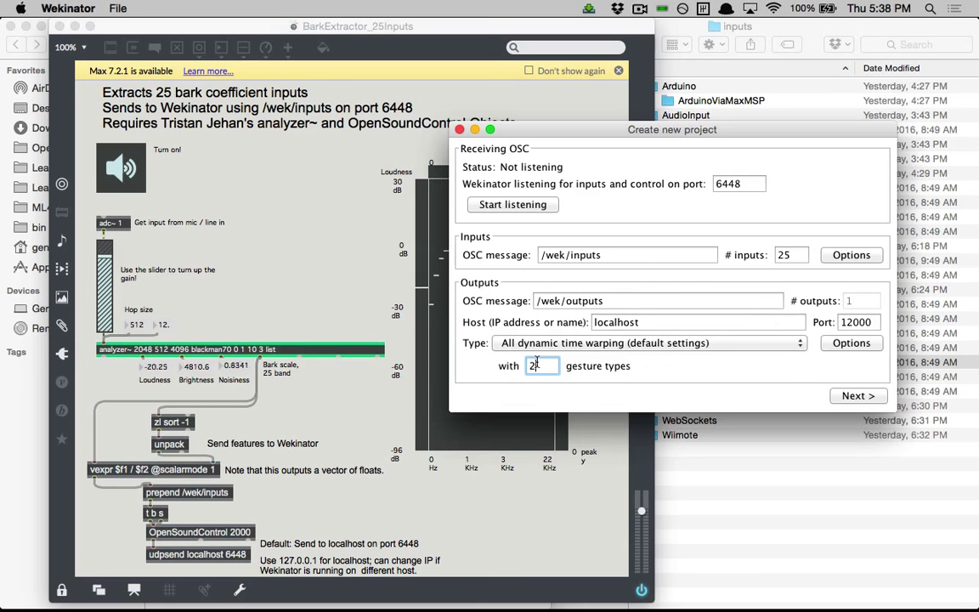
click(859, 396)
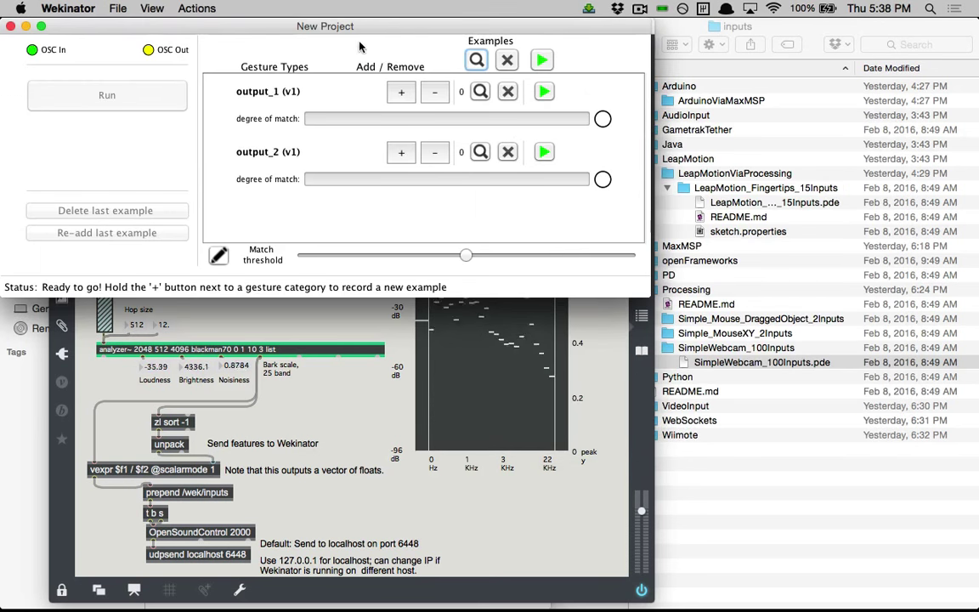
Record six sound examples for output_1 in the new project.
drag(364, 32, 621, 144)
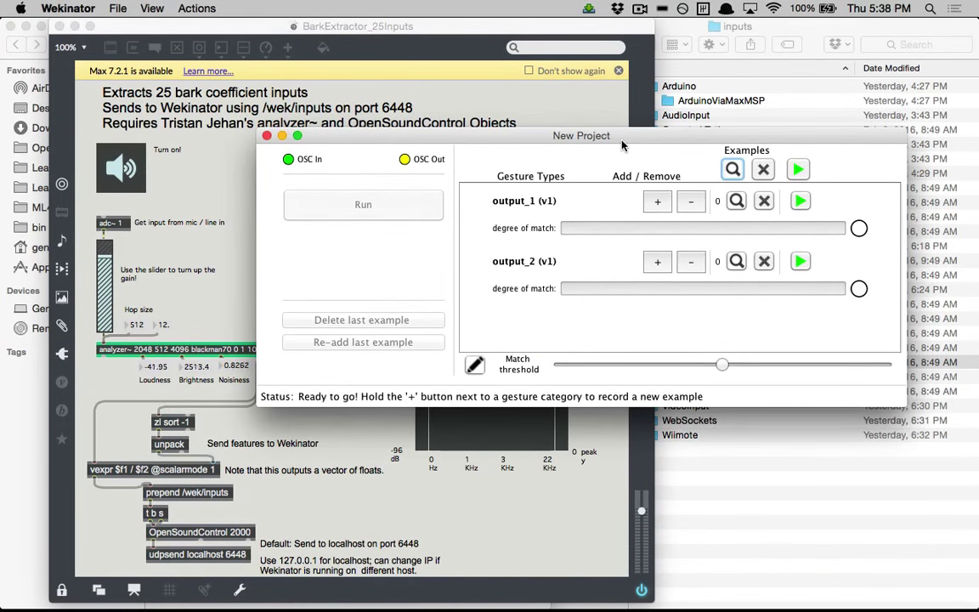
click(656, 206)
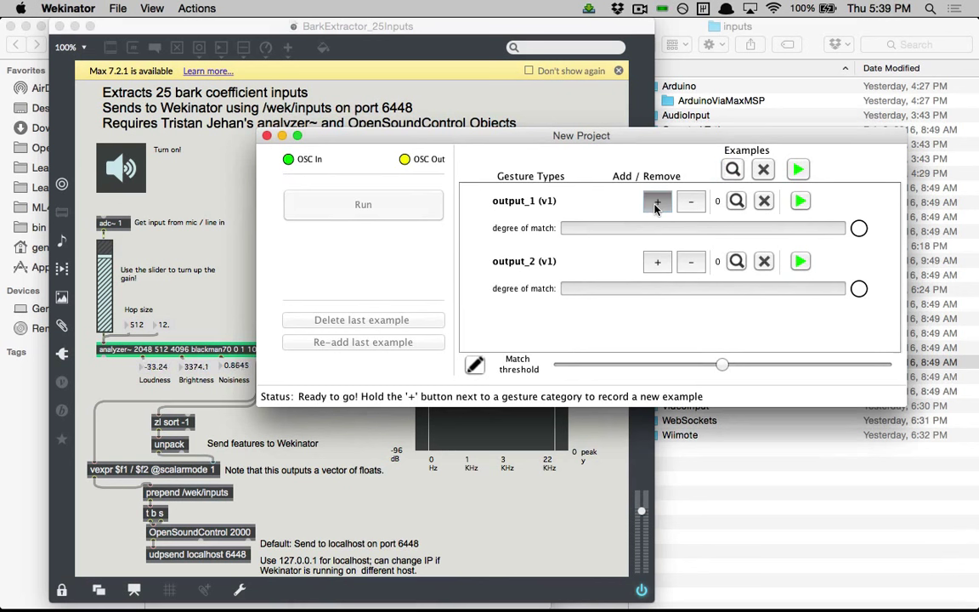
click(655, 205)
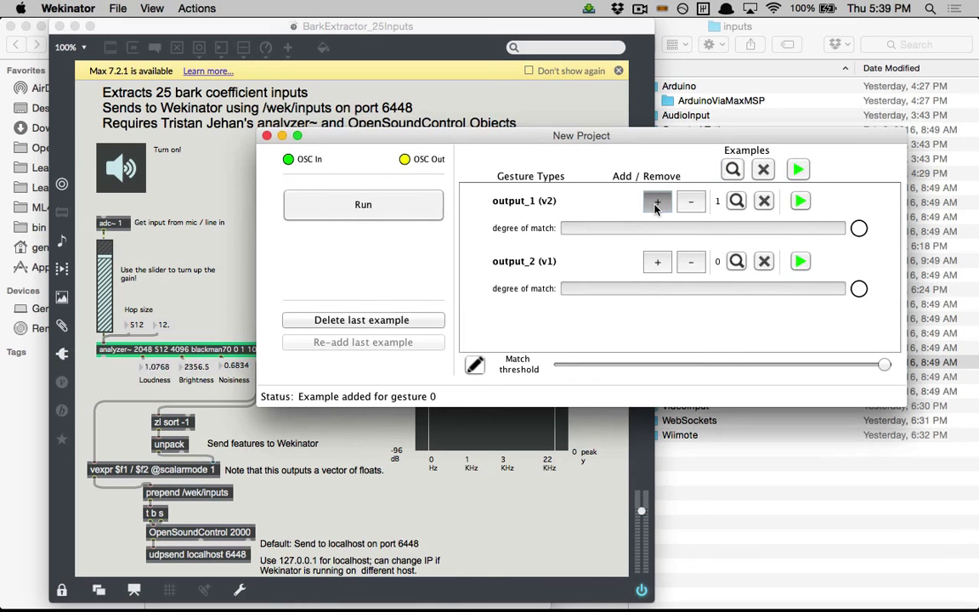
click(655, 205)
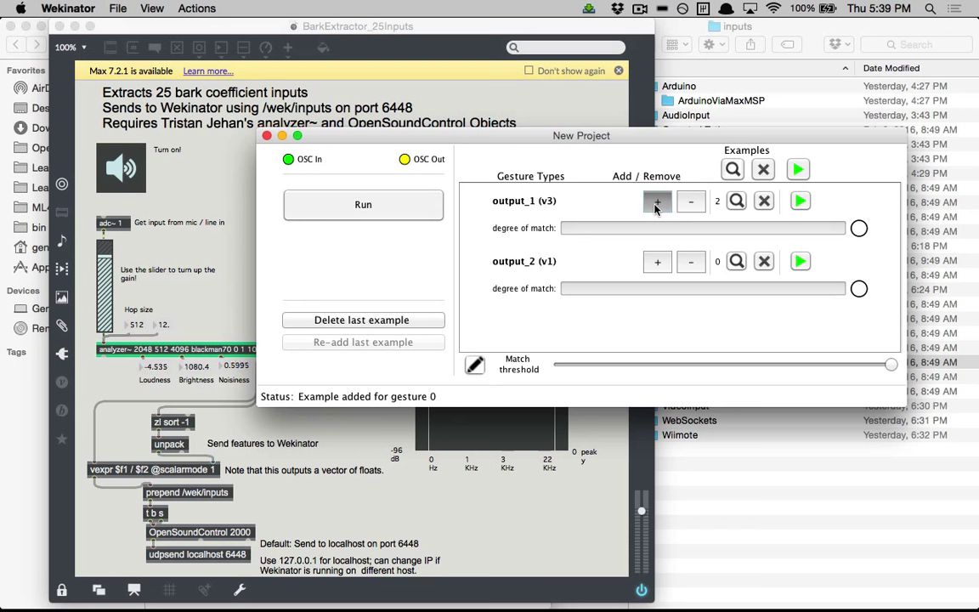
click(655, 205)
click(656, 206)
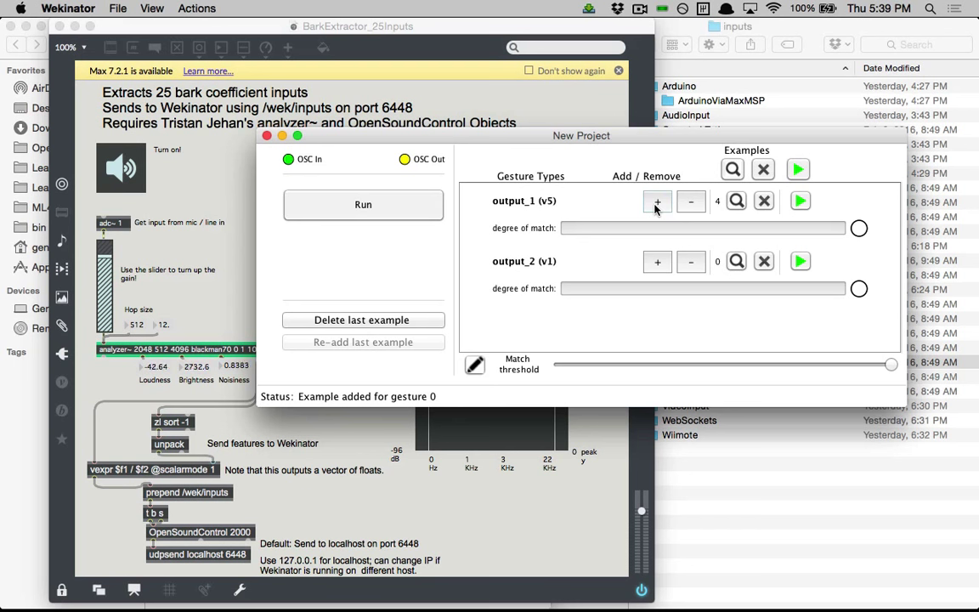
click(655, 206)
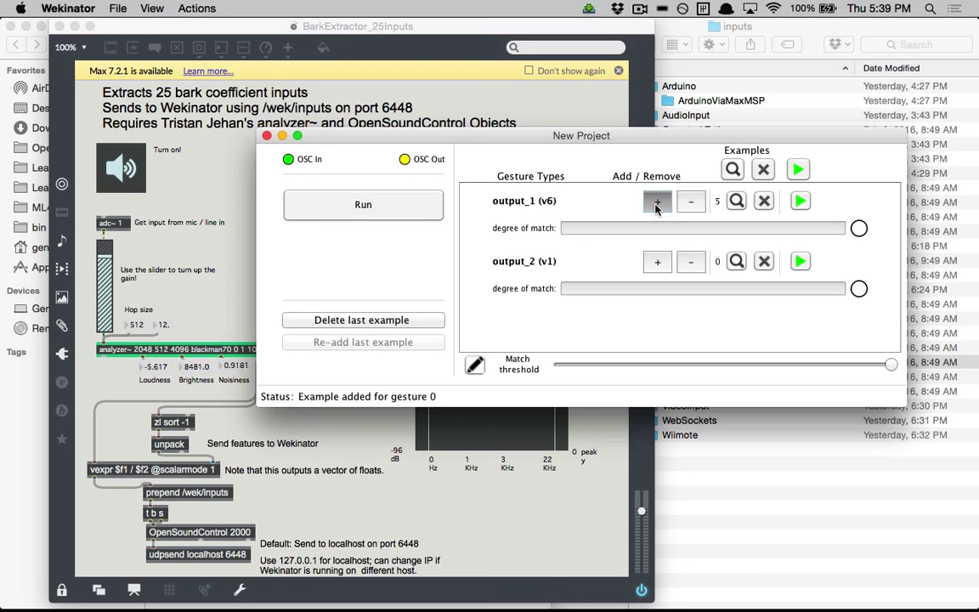
click(655, 206)
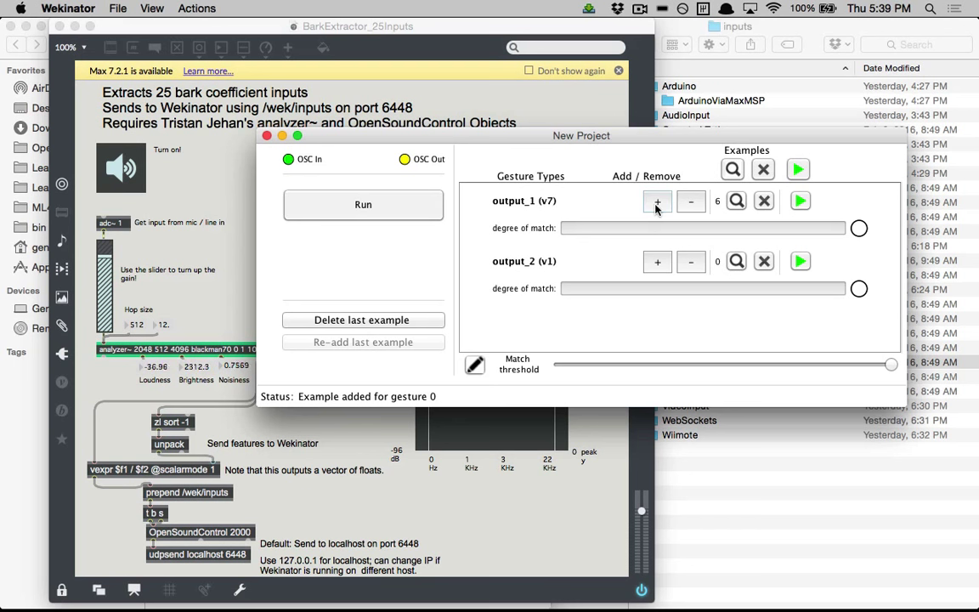
Record six sound examples for output_2.
click(655, 269)
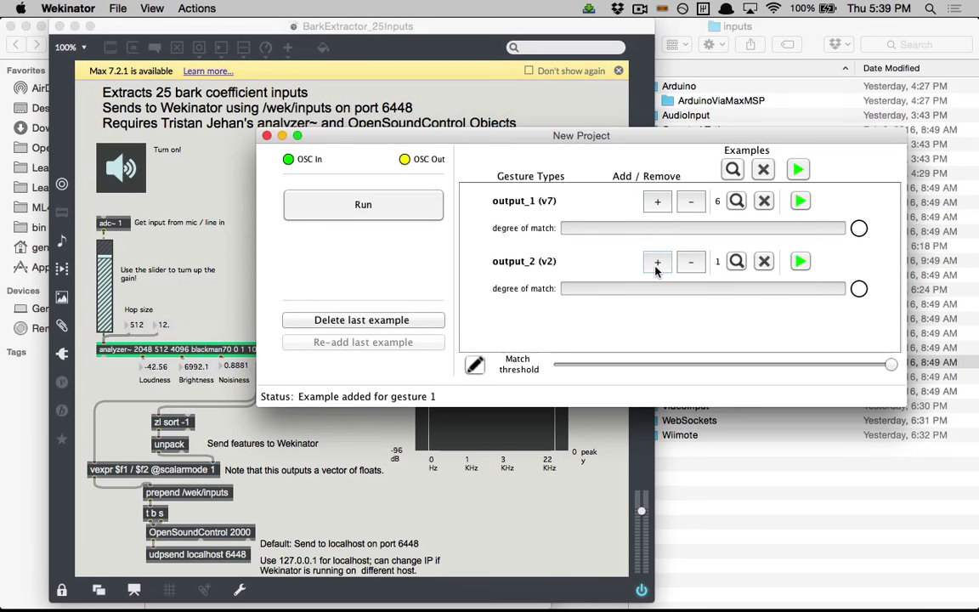
click(656, 269)
click(656, 268)
click(656, 269)
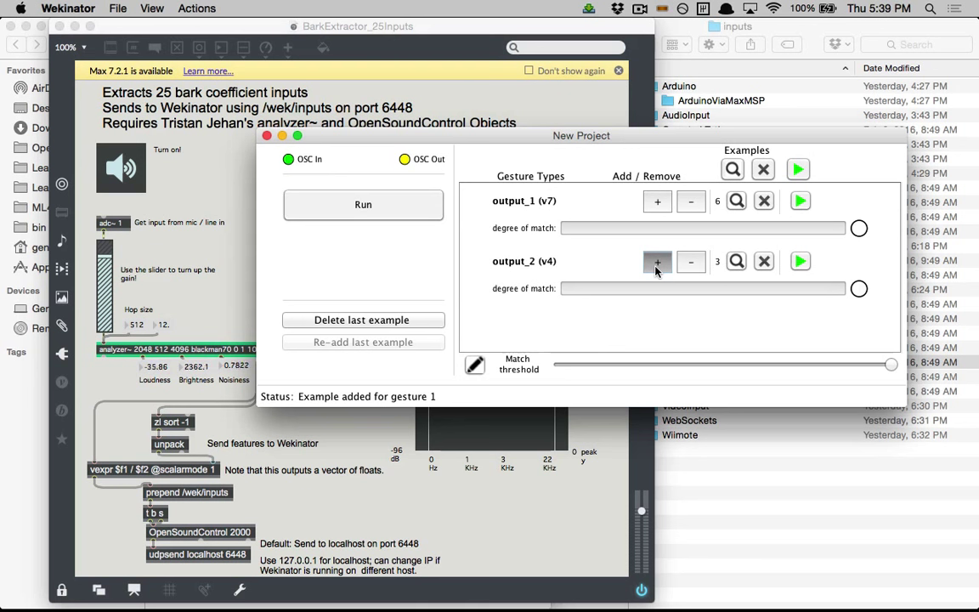
click(656, 268)
click(655, 269)
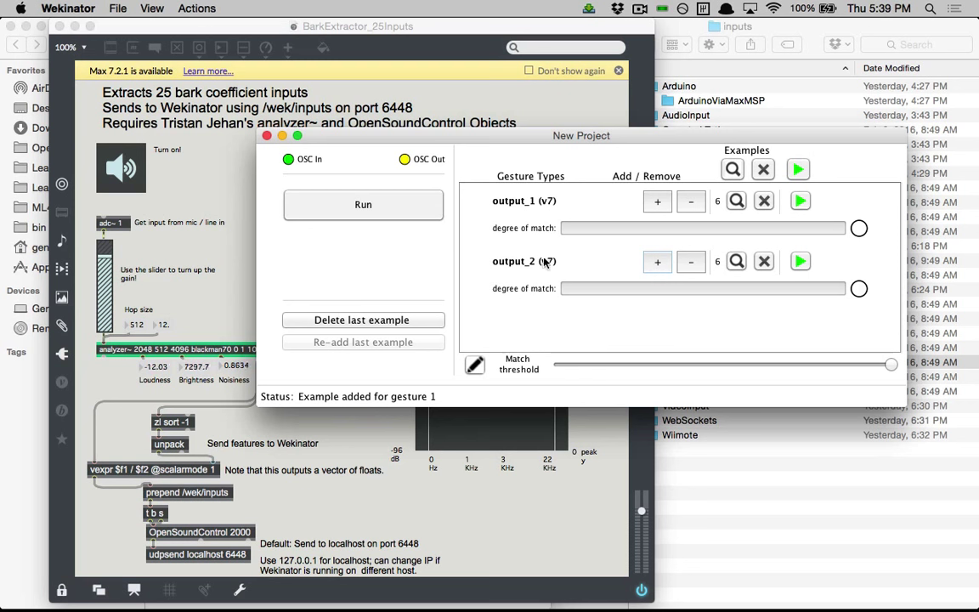
Run the two-gesture matching on the live audio, stop it, and switch to Chrome.
click(433, 202)
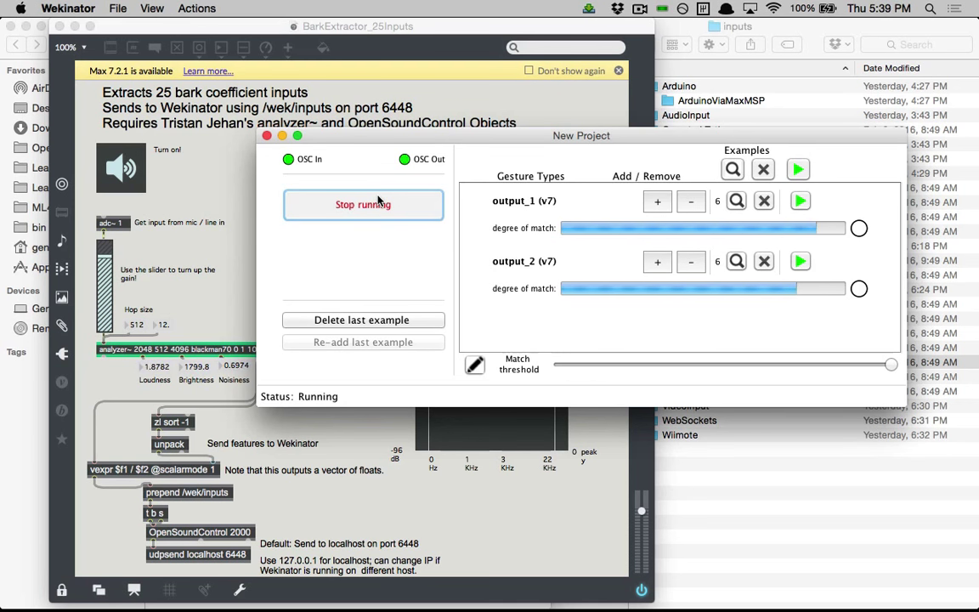
click(379, 203)
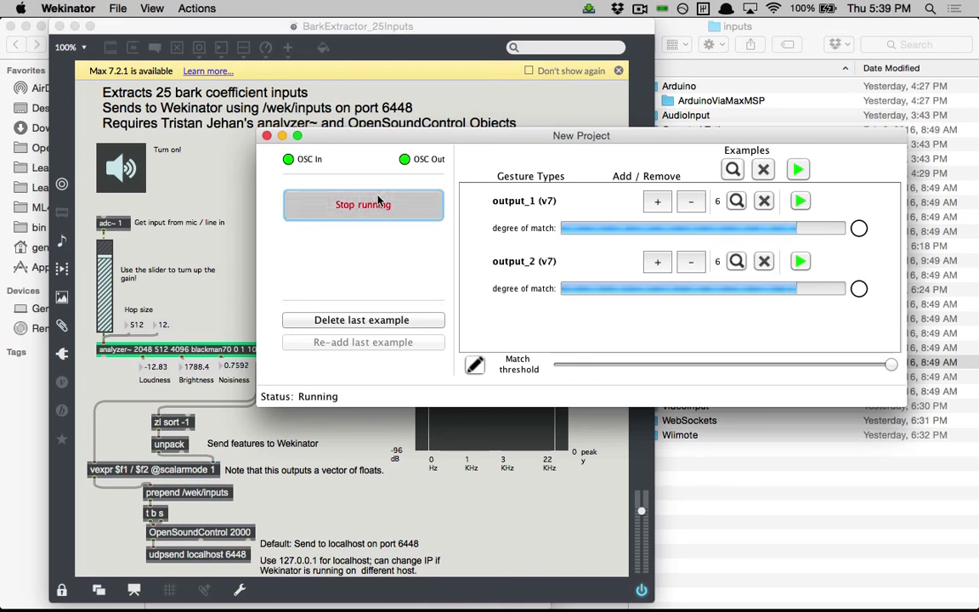
key(super+Tab)
key(super+Tab)
key(super+Tab)
key(super+Tab)
key(super+Tab)
key(super+Tab)
key(super+Tab)
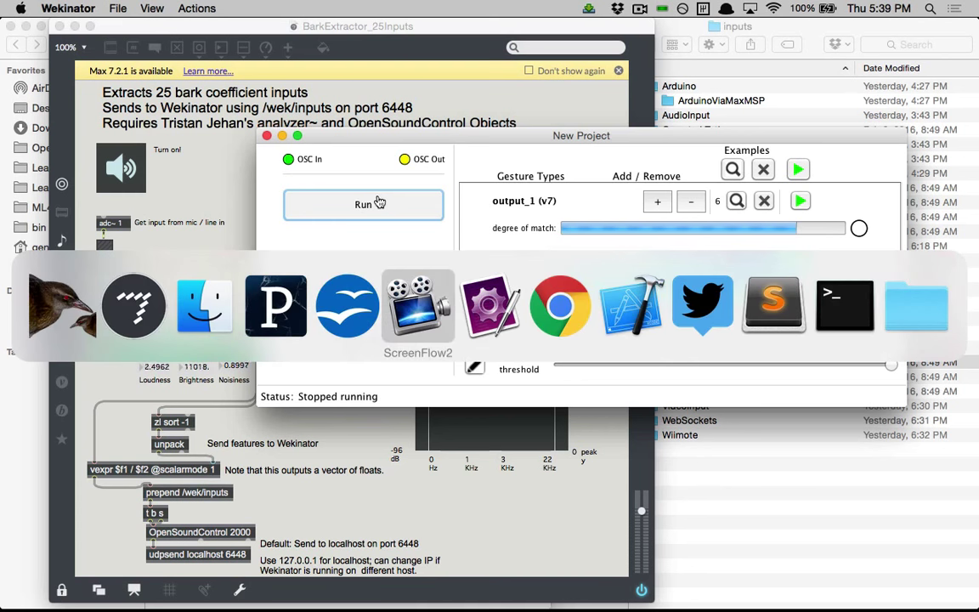
Open the Wekinator YouTube channel in a new tab and play its video on controlling a simple game via voice commands.
key(super+t)
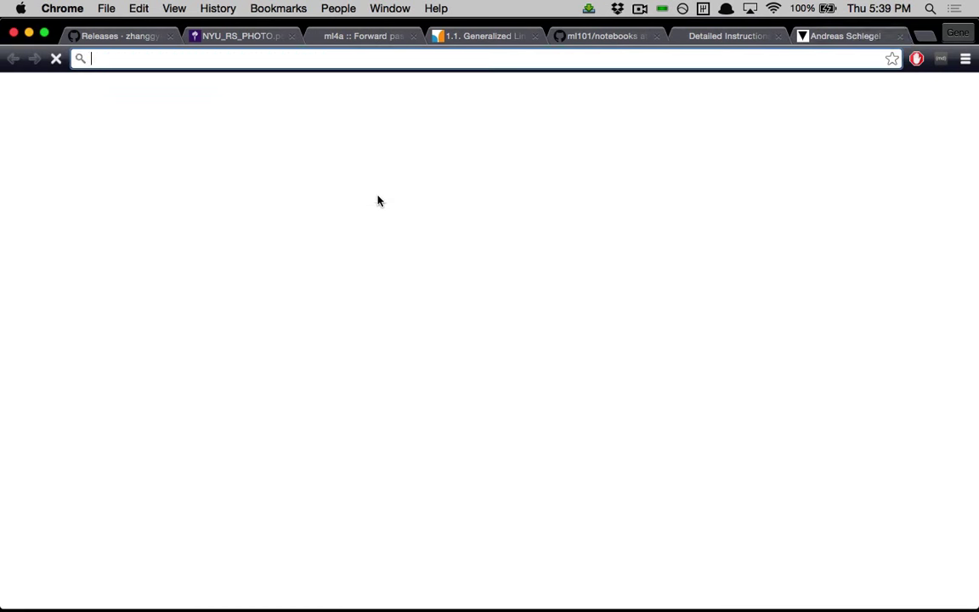
text(youtube wekinator)
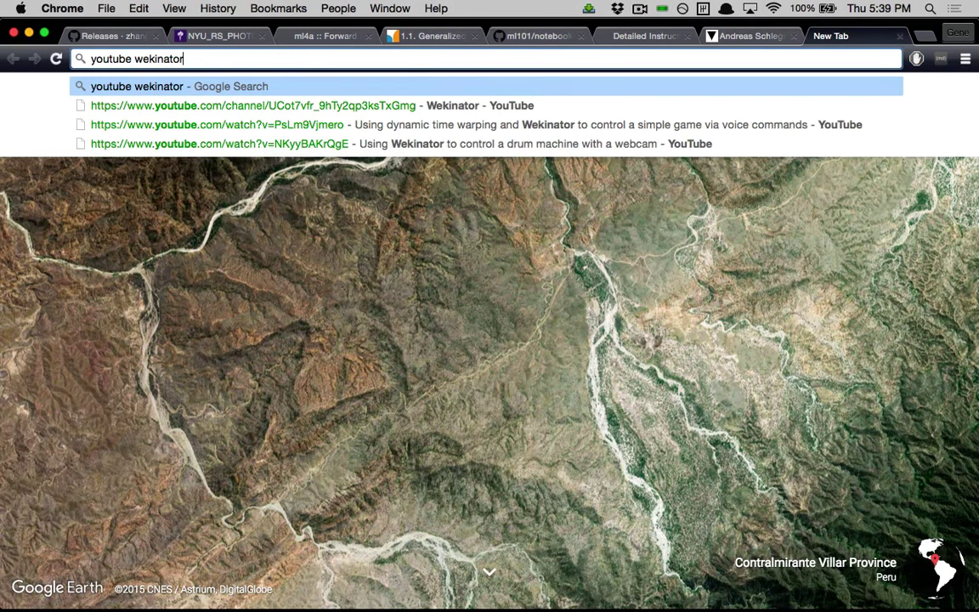
key(Down)
key(Return)
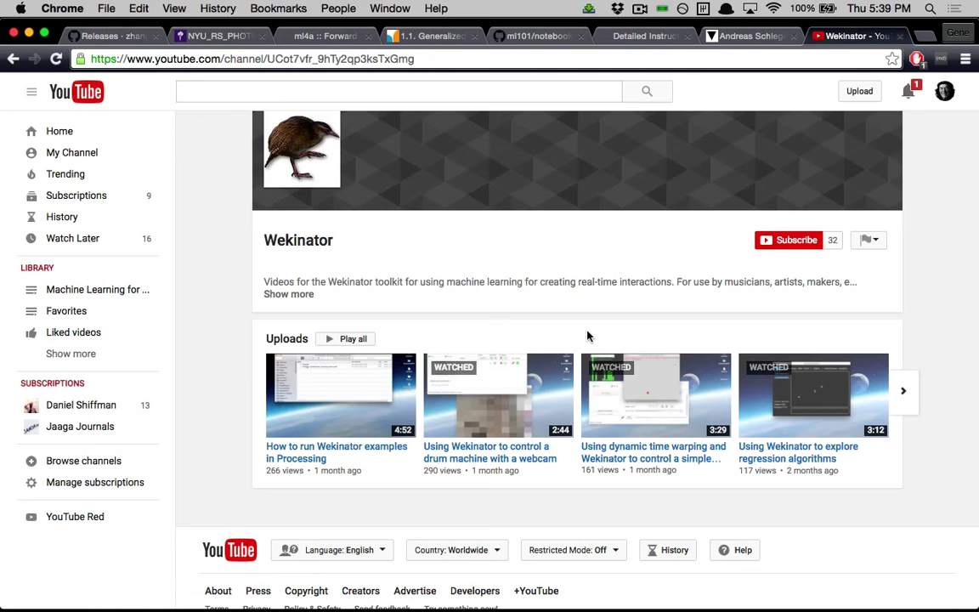
click(665, 392)
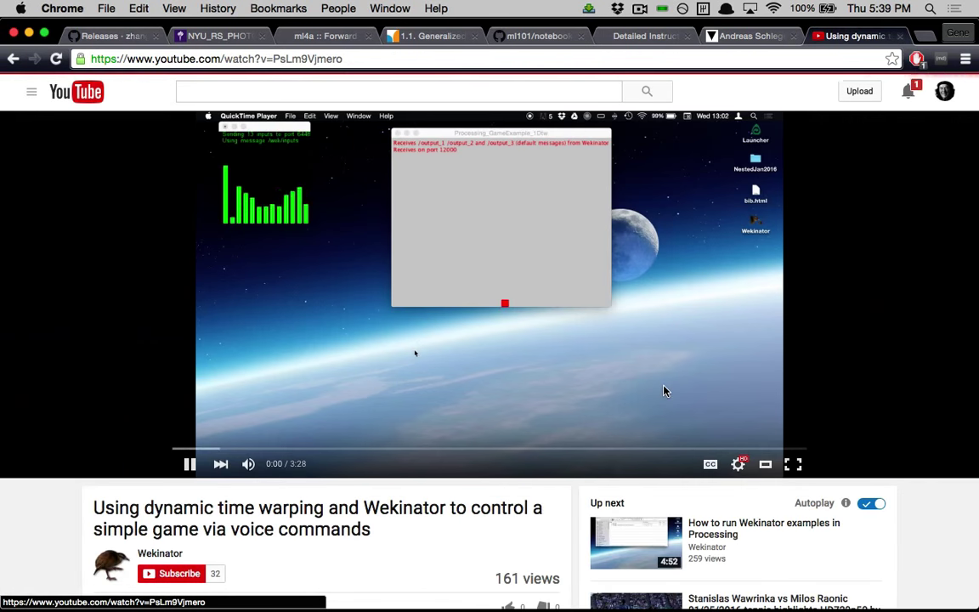
Watch the video at a higher volume, skipping ahead to the gesture training part, and pause it at 1:41.
key(XF86AudioRaiseVolume)
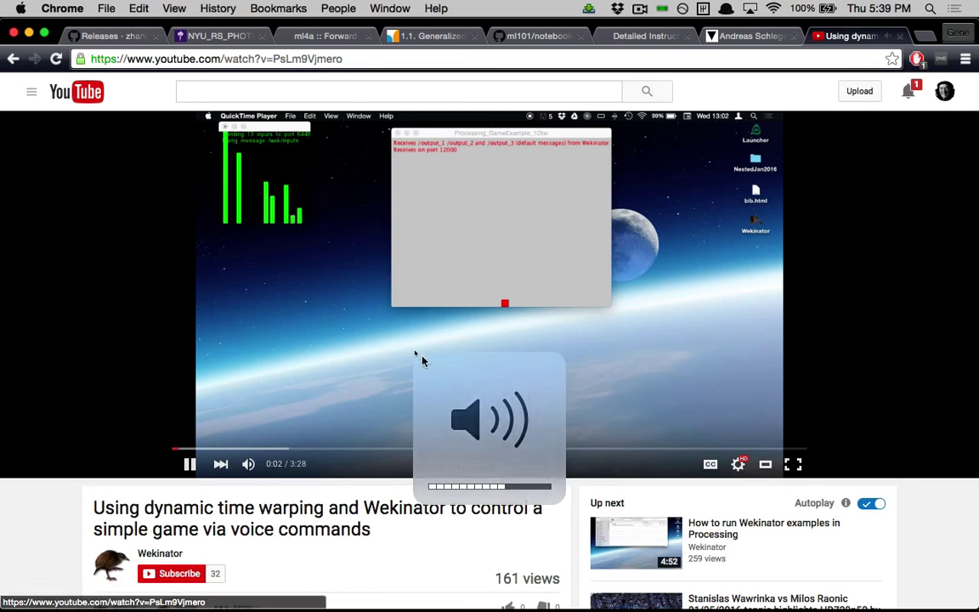
click(339, 450)
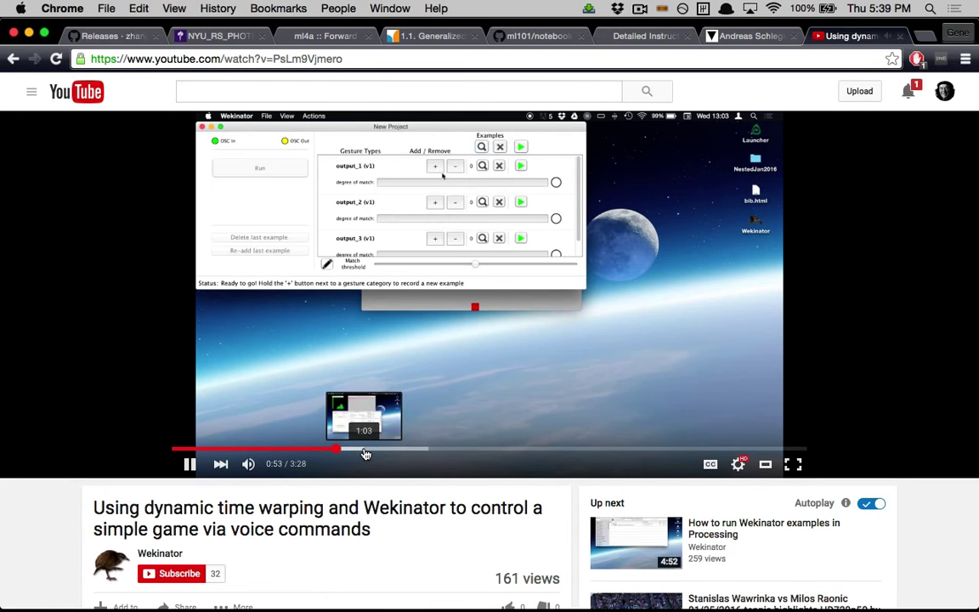
click(409, 452)
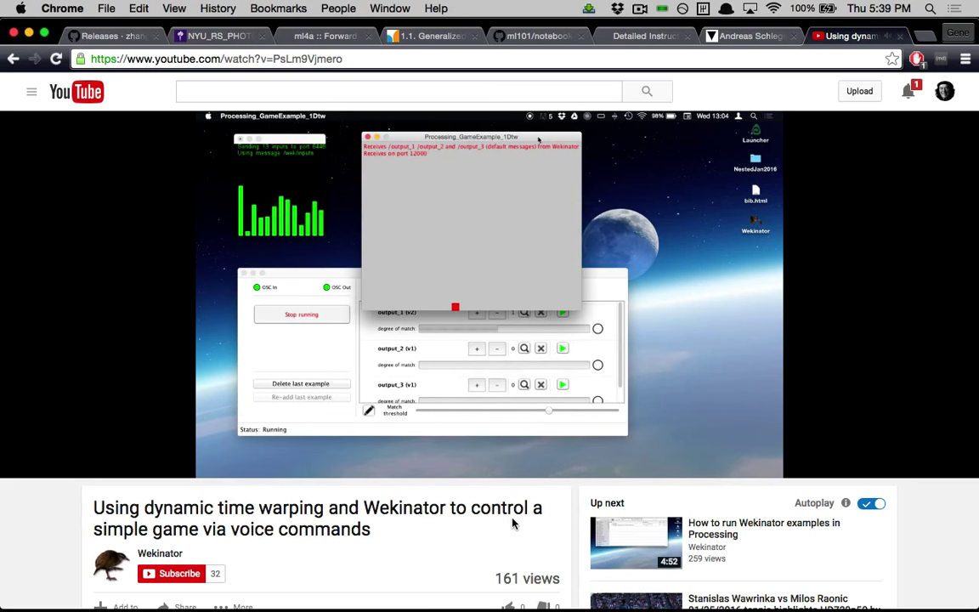
mouse_move(429, 270)
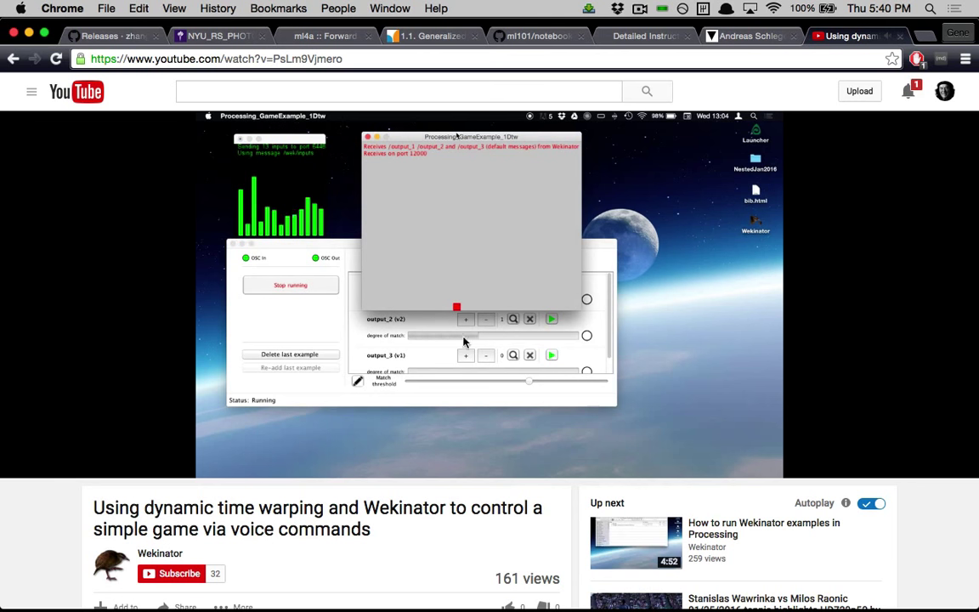
click(532, 382)
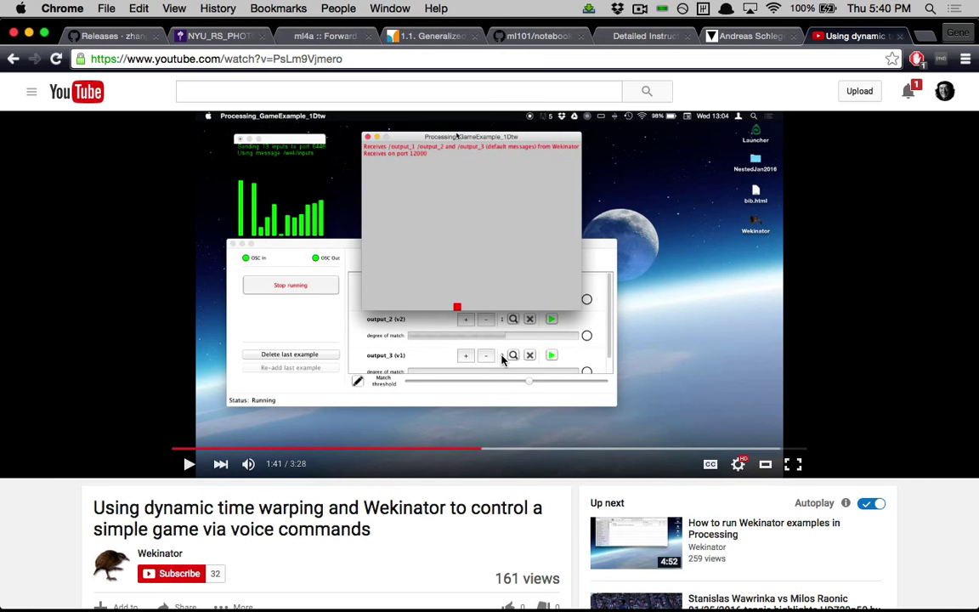
Switch to the OpenOffice outline and review its demo and survey of outputs items down to "switchboard of interactivity".
key(super+Tab)
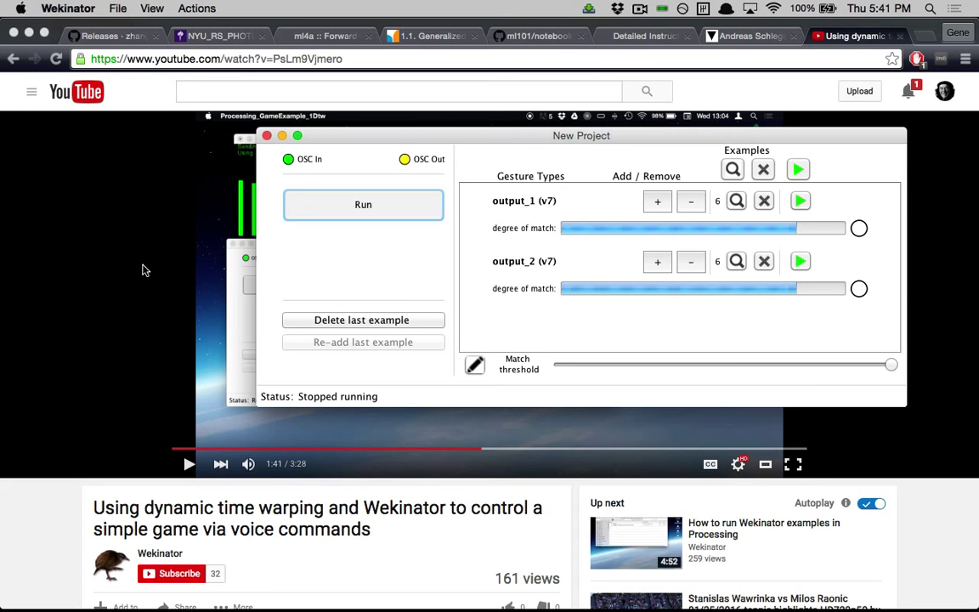
key(super+Tab)
click(425, 308)
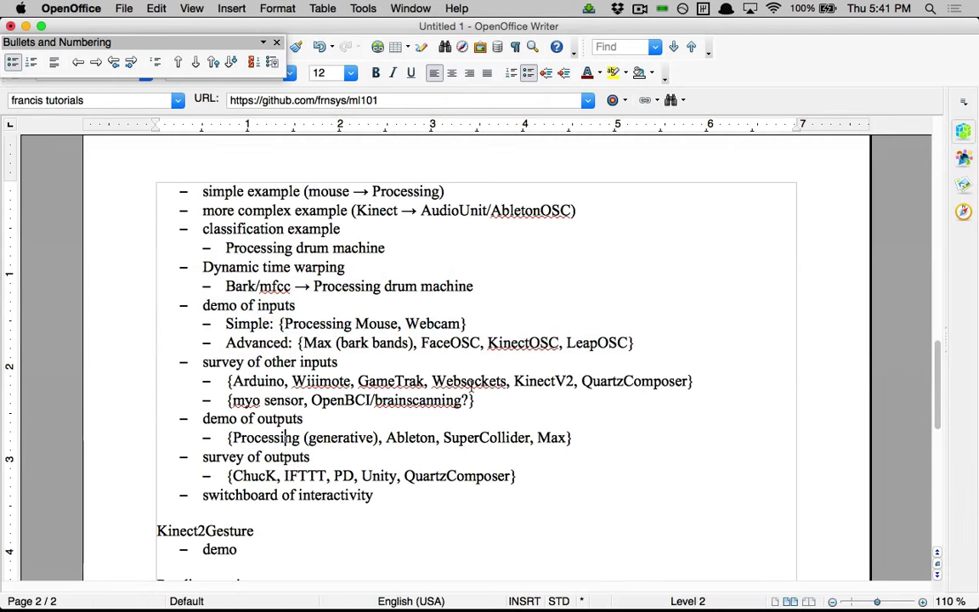
scroll(468, 404, down, 1)
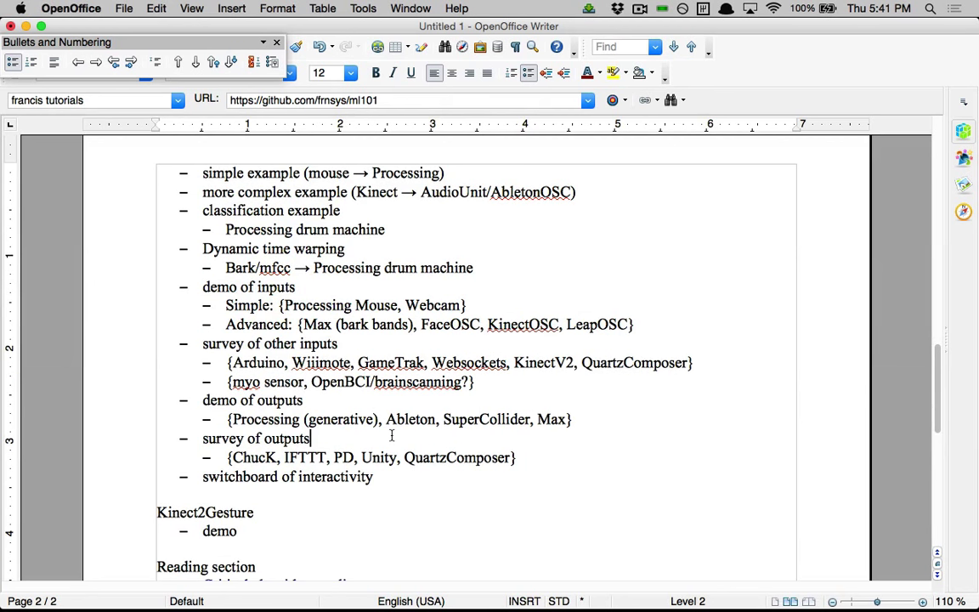
key(Down)
key(Down)
key(Right)
key(Down)
key(Home)
key(shift+End)
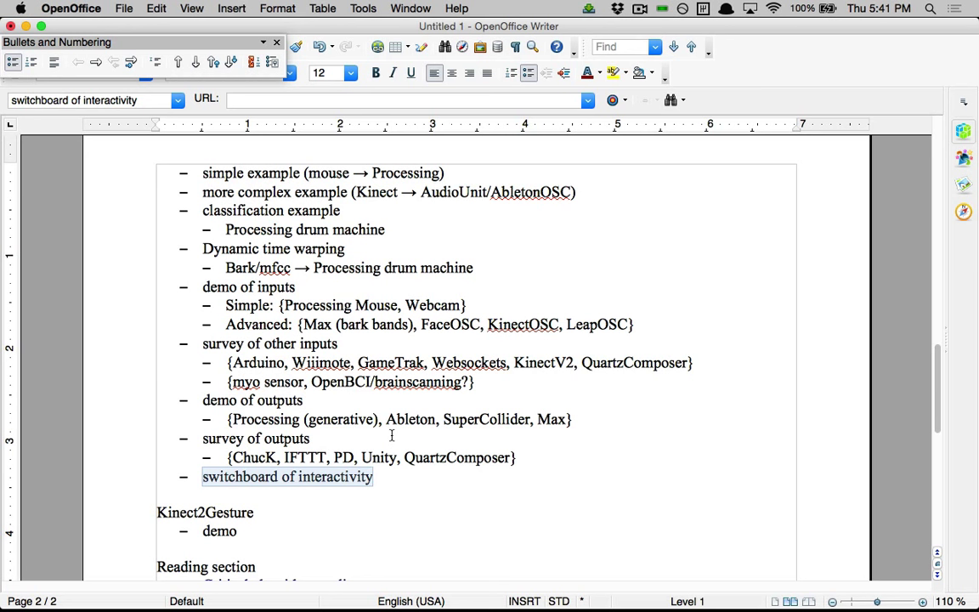
click(394, 475)
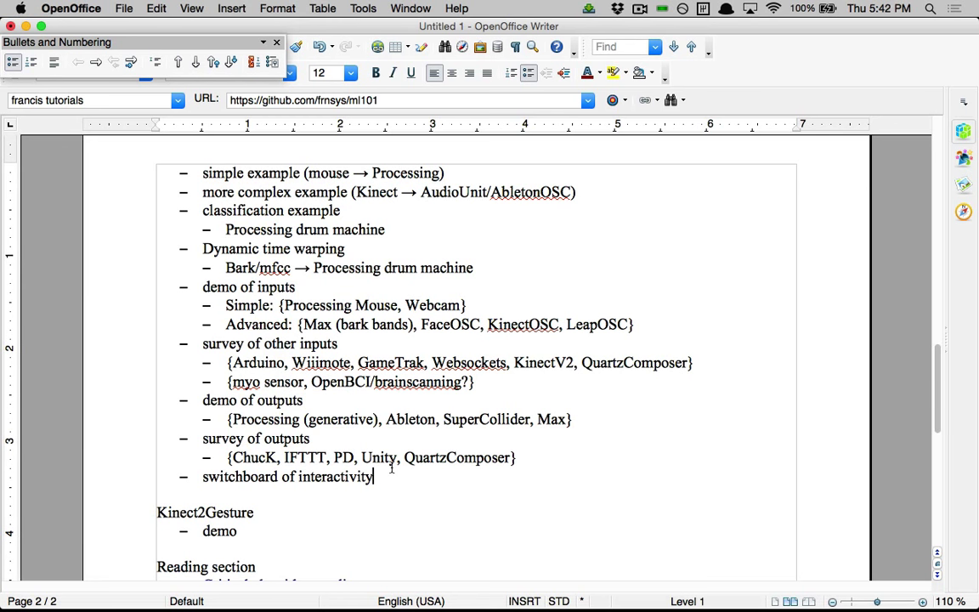
Review the outline's survey of outputs, marking ChucK, IFTTT, PD and Unity one by one and ending at QuartzComposer.
key(super+Tab)
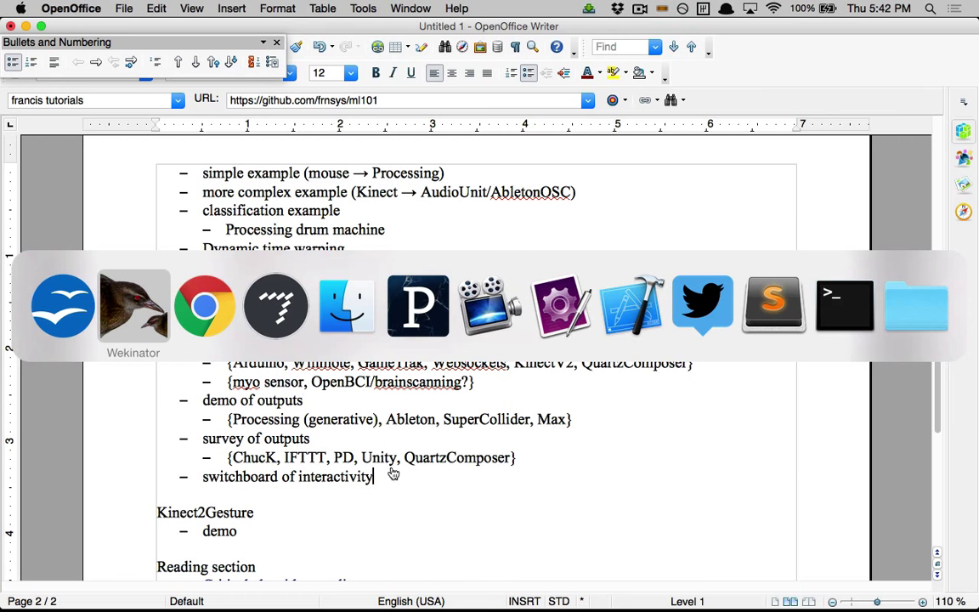
key(super+Tab)
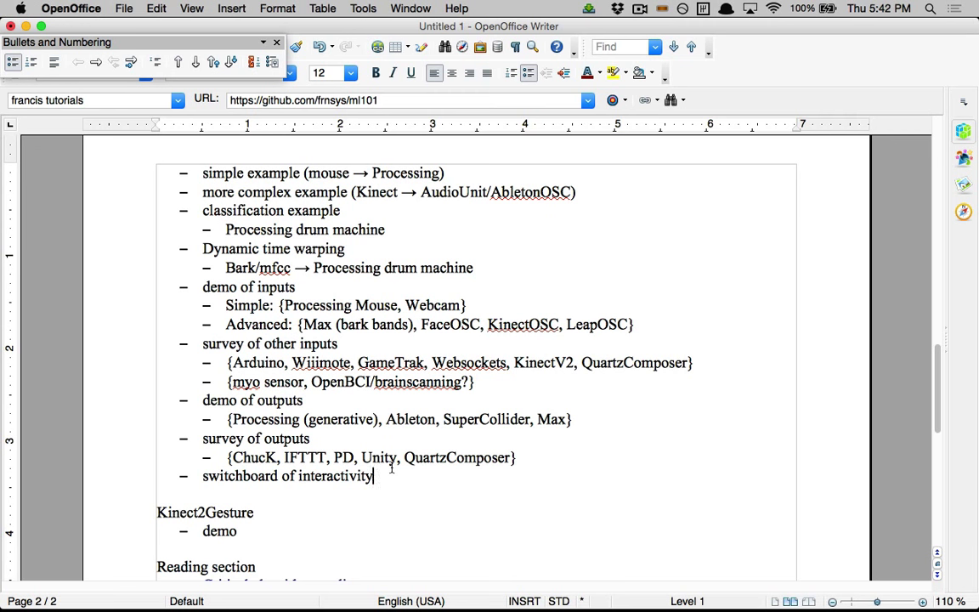
scroll(392, 467, down, 2)
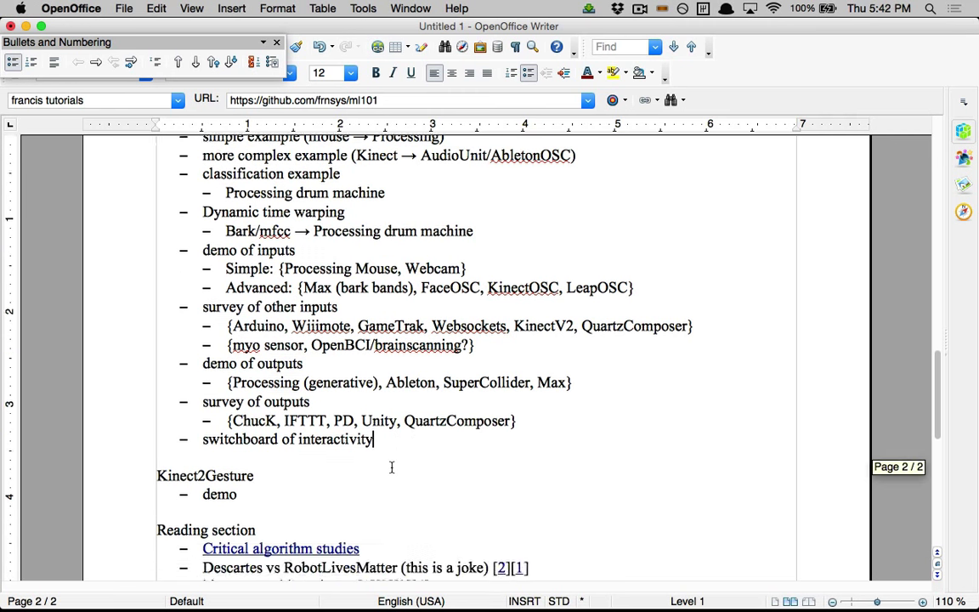
scroll(392, 467, up, 3)
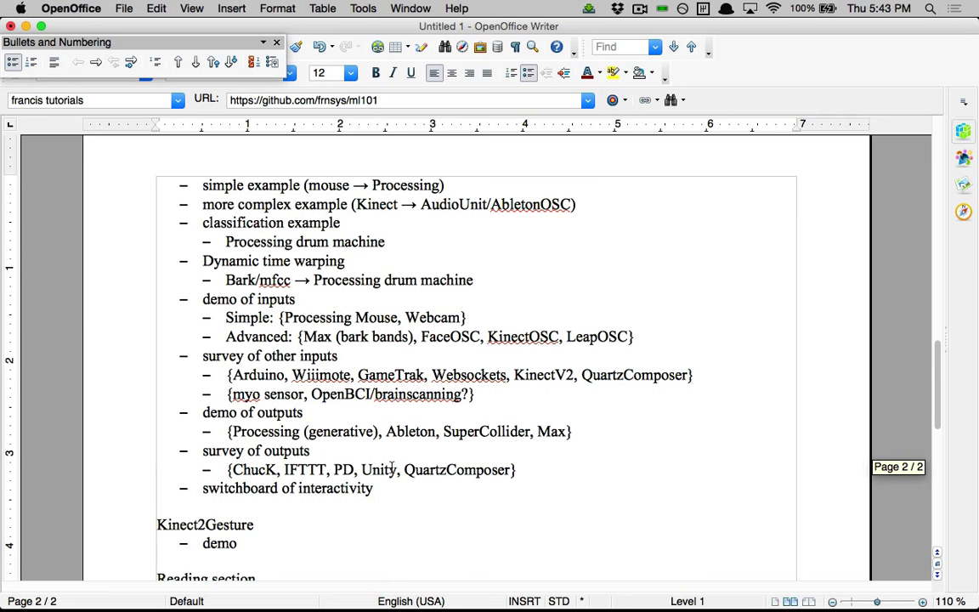
click(241, 469)
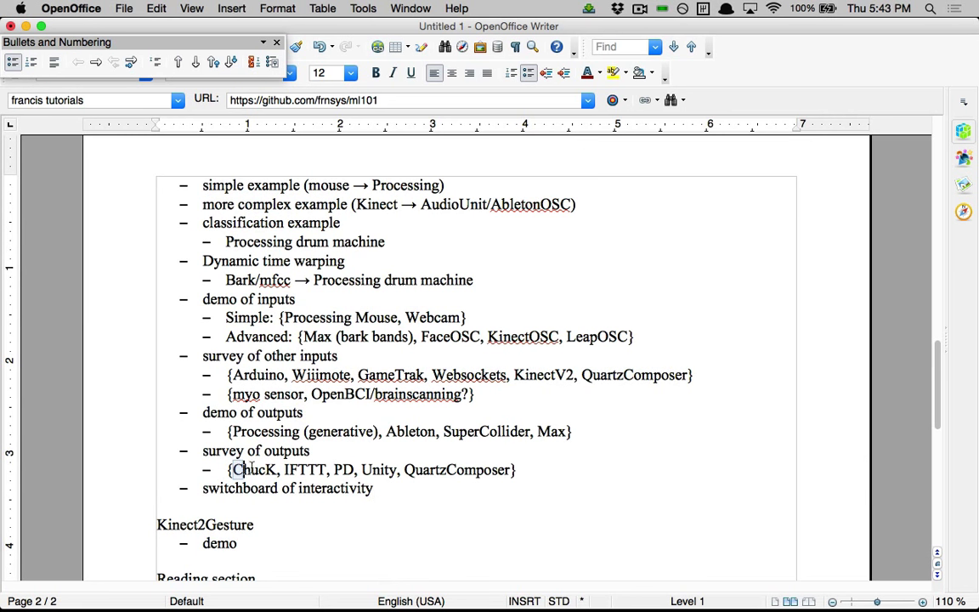
double_click(252, 467)
click(257, 470)
double_click(258, 471)
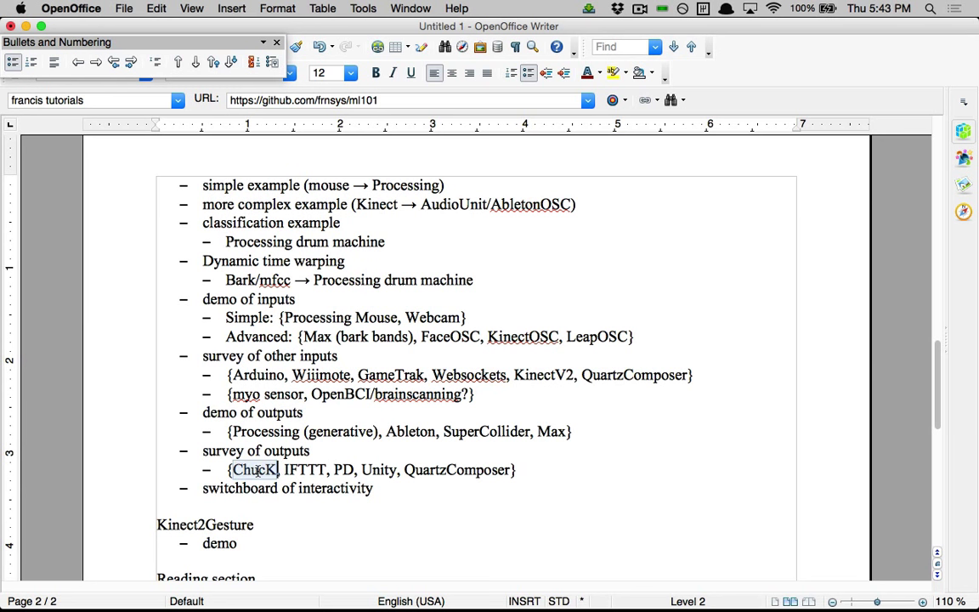
double_click(298, 471)
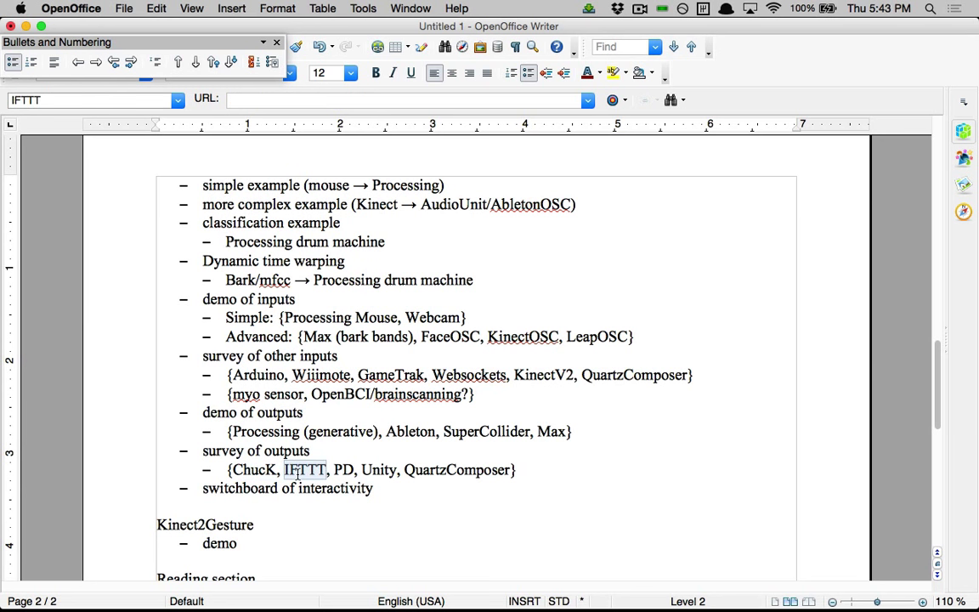
click(350, 473)
double_click(376, 473)
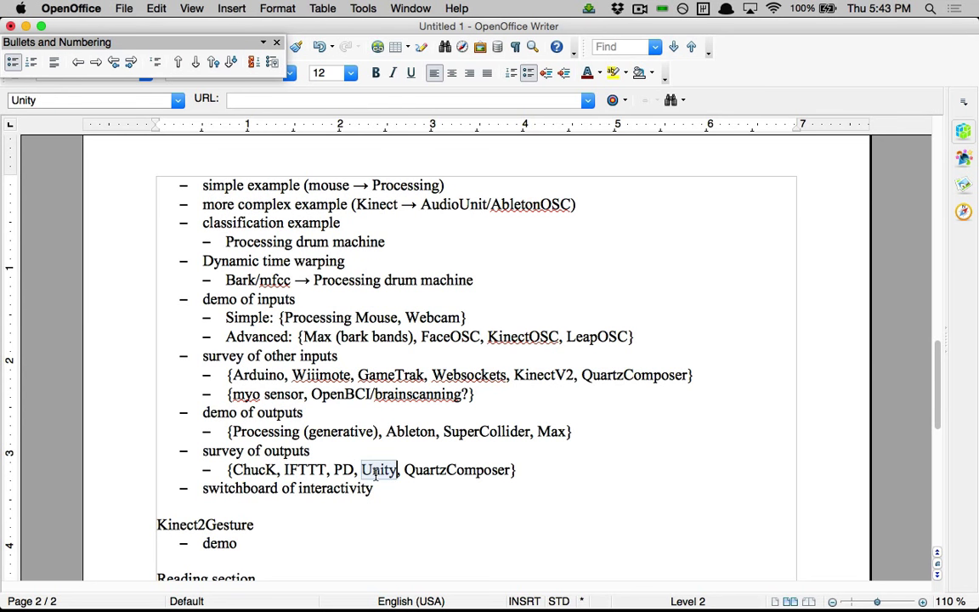
key(Right)
key(Right)
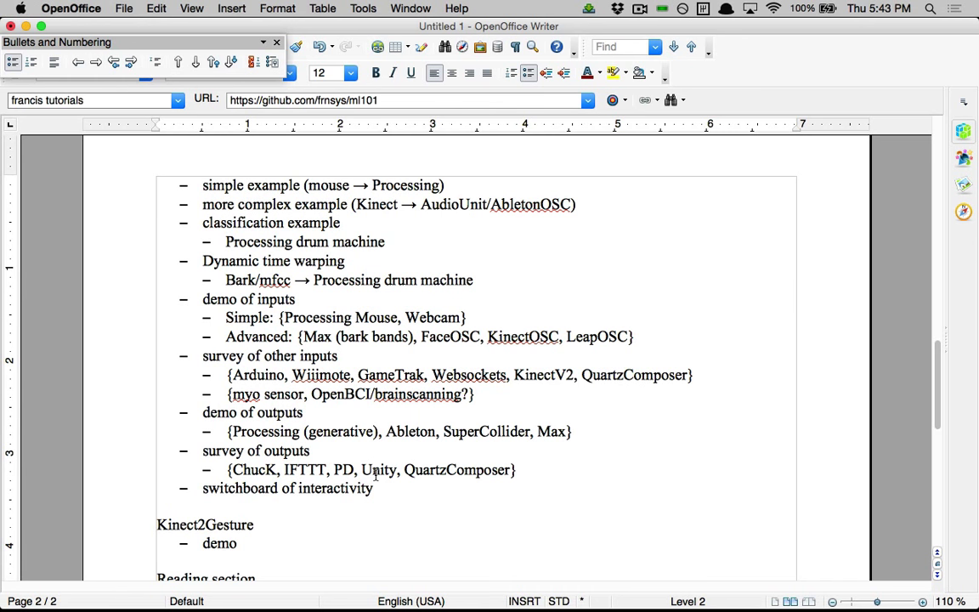
Look over the rest of the outline through the Reading section and Assignment, and place the cursor at the Kinect2Gesture demo item.
scroll(376, 474, down, 5)
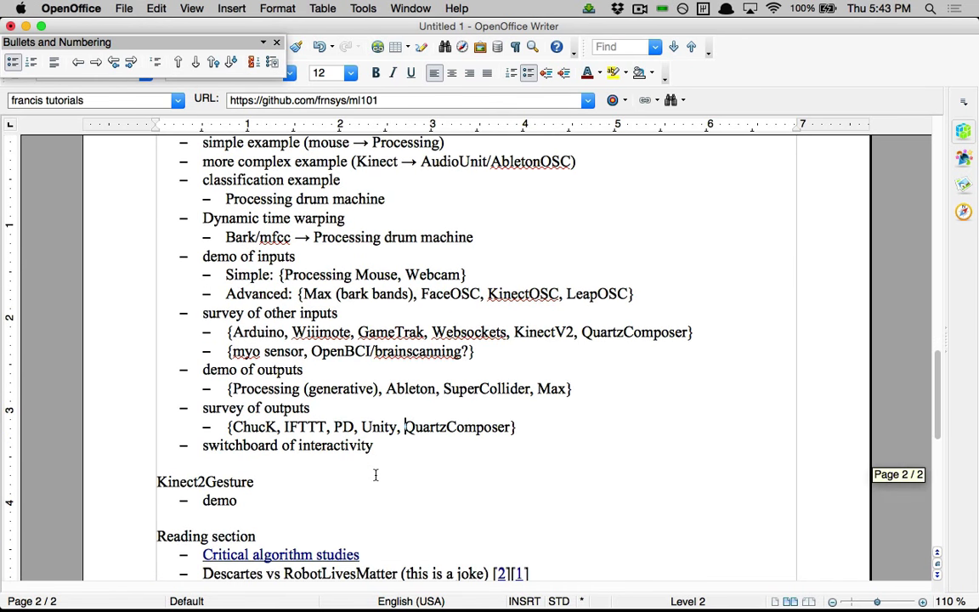
click(264, 365)
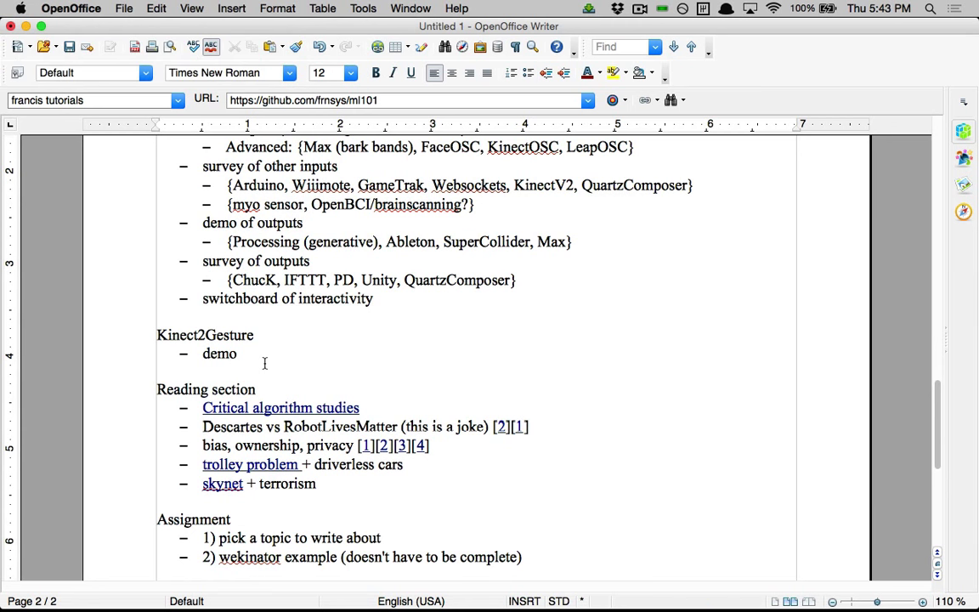
scroll(264, 364, down, 3)
scroll(264, 364, up, 2)
key(Up)
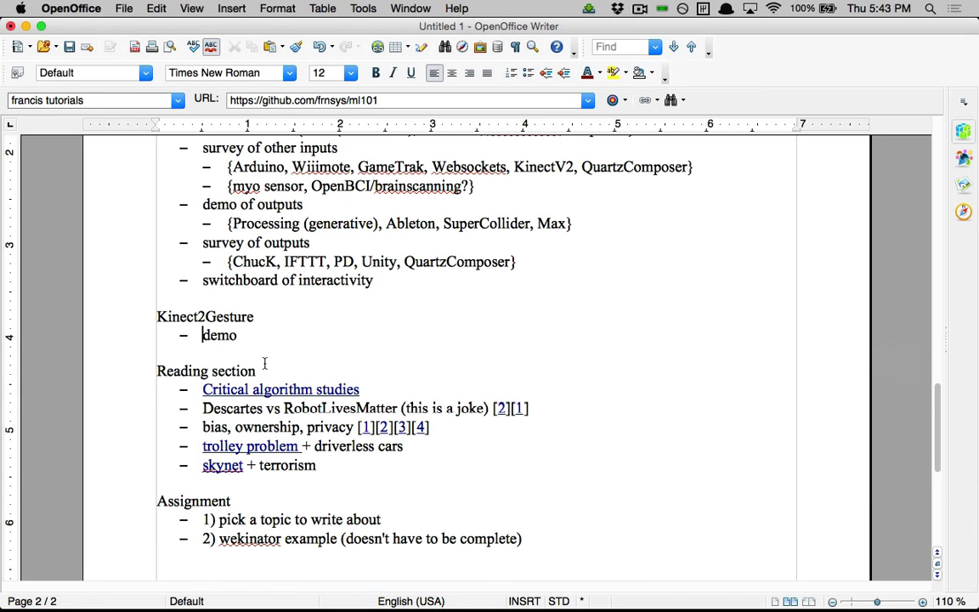
key(Up)
key(Right)
key(Left)
Search the computer for "morgan", open morgan-gesture-classifier.mp4 in QuickTime Player, and play the gesture prediction clip.
key(alt+space)
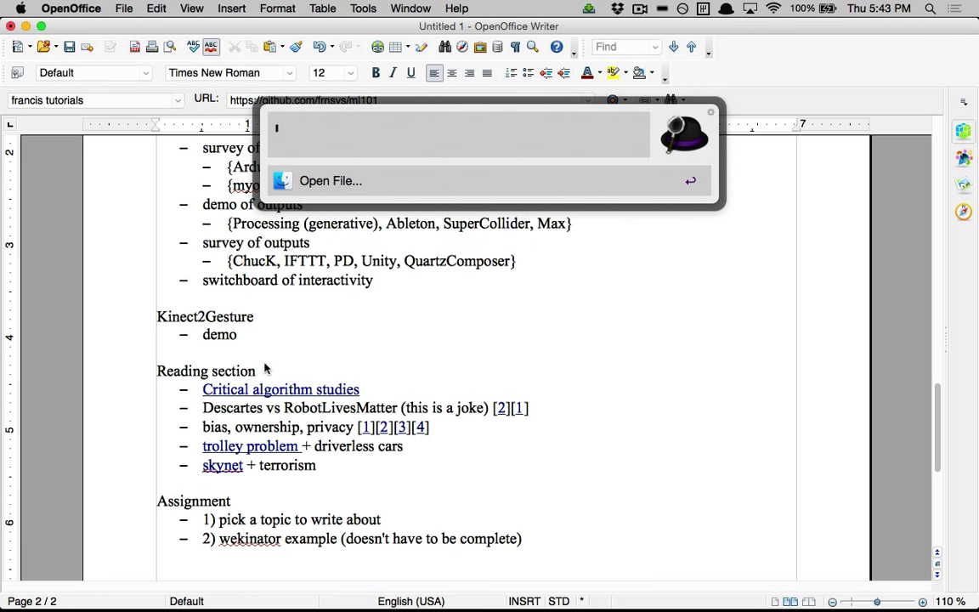
text(morgan)
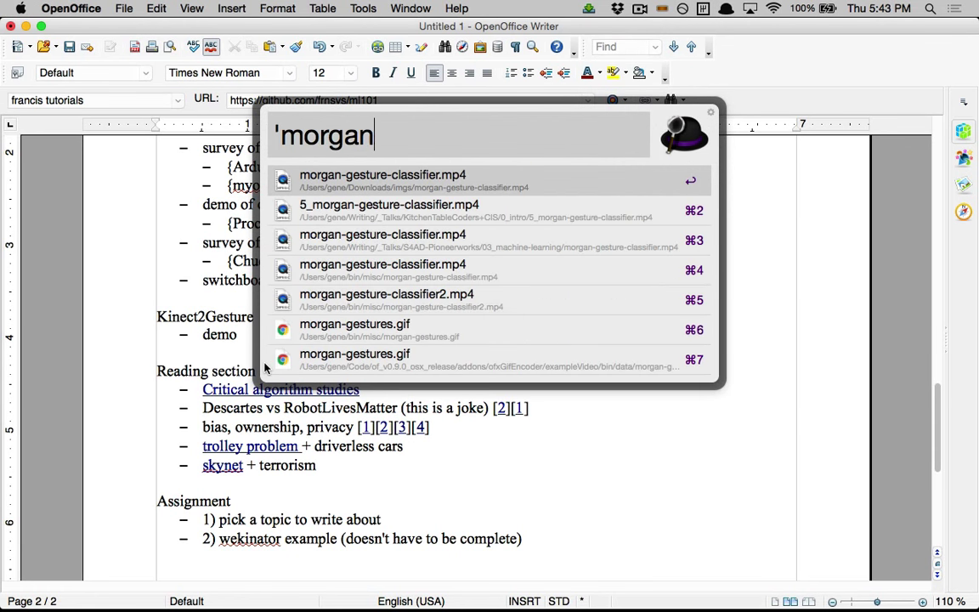
key(Return)
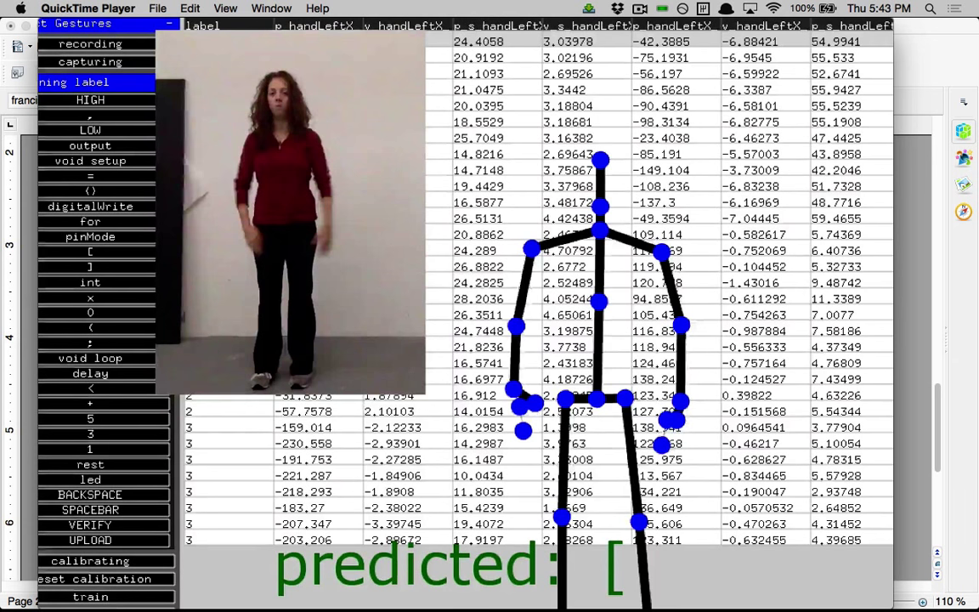
key(space)
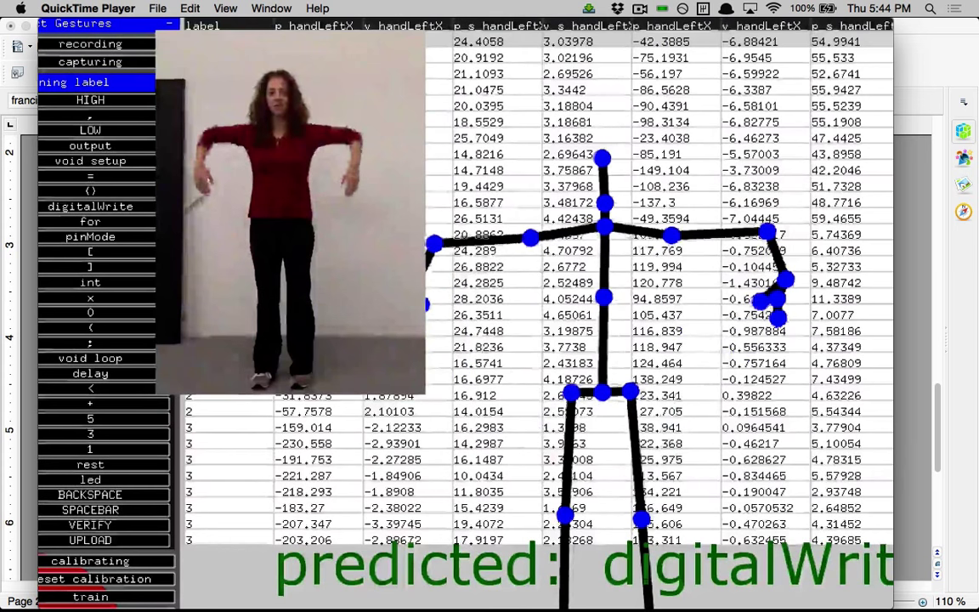
Open the presenter's Vimeo profile page in a new Chrome tab.
key(alt+space)
text(vimeo.g)
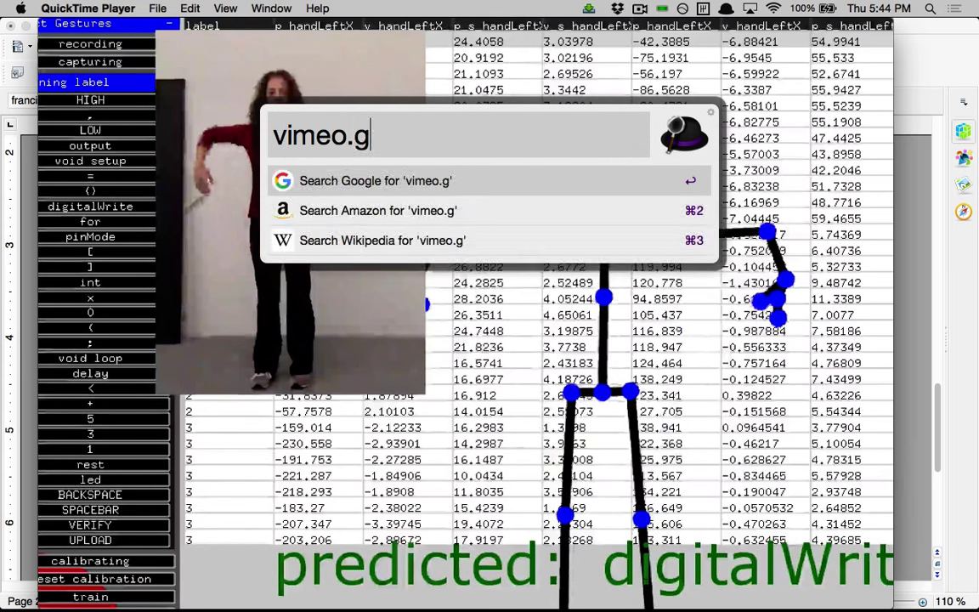
key(BackSpace)
text(com/genekogan)
key(Return)
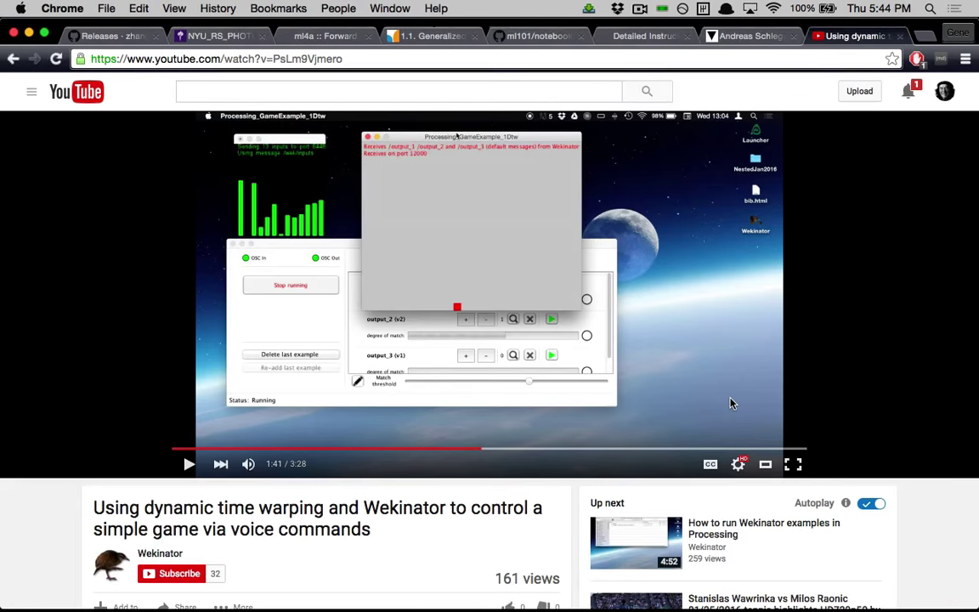
Open the profile's full list of uploaded videos and choose the "Kinect2Gesture tutorial" video.
scroll(391, 144, down, 5)
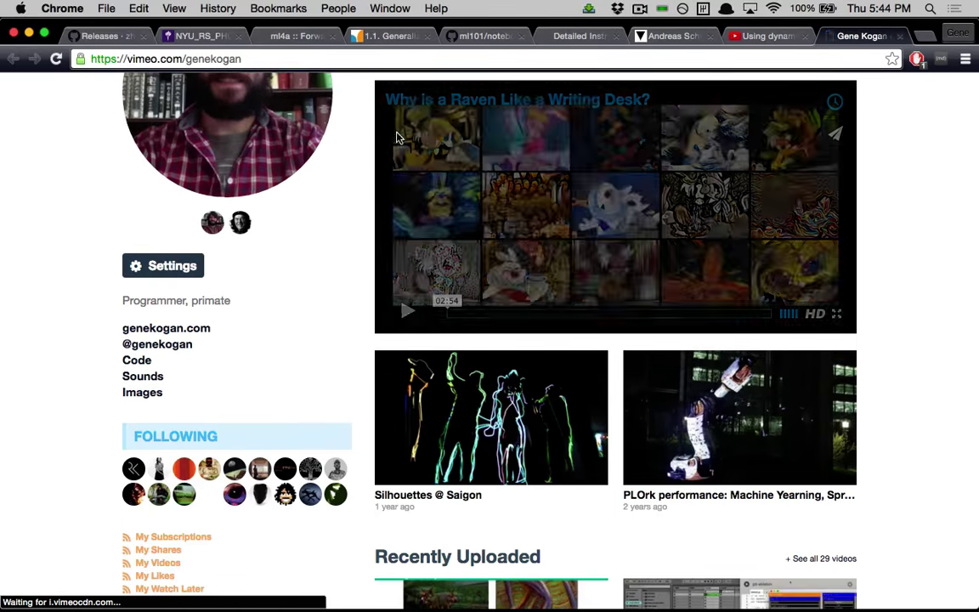
scroll(389, 202, up, 2)
scroll(400, 170, up, 1)
click(415, 119)
scroll(552, 241, left, 2)
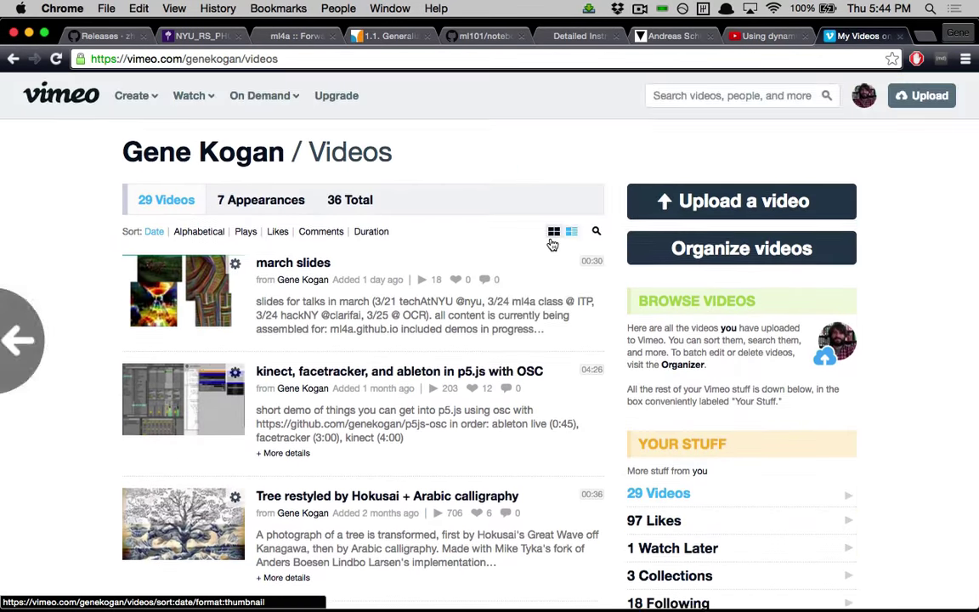
scroll(345, 331, down, 5)
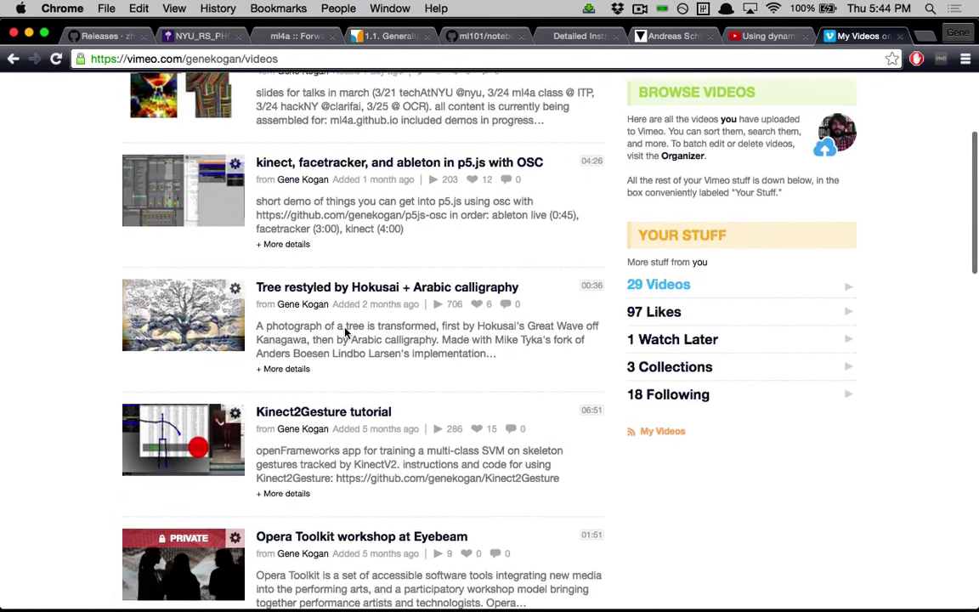
click(295, 381)
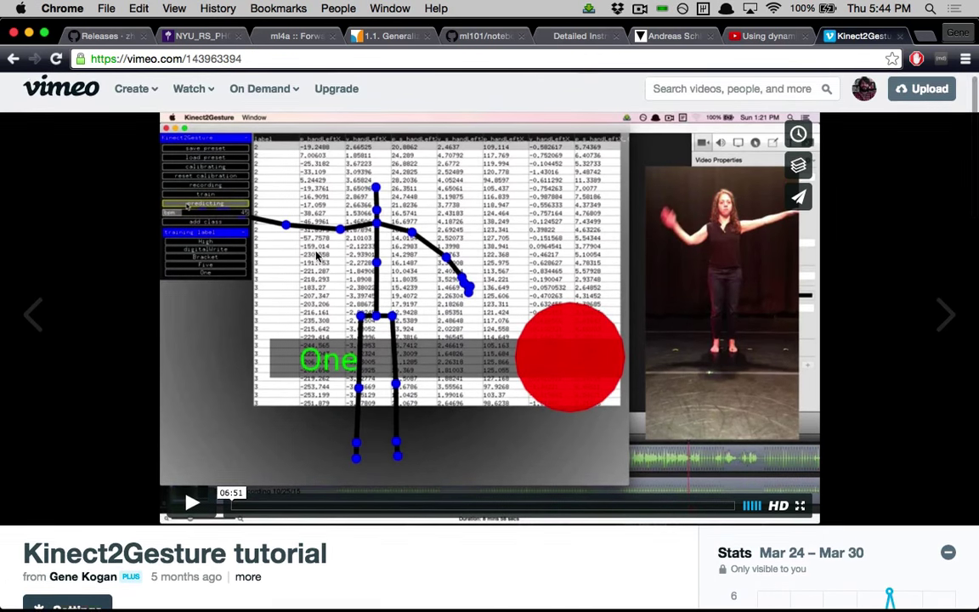
Play the Kinect2Gesture tutorial video from the beginning and raise the system volume.
scroll(316, 255, down, 2)
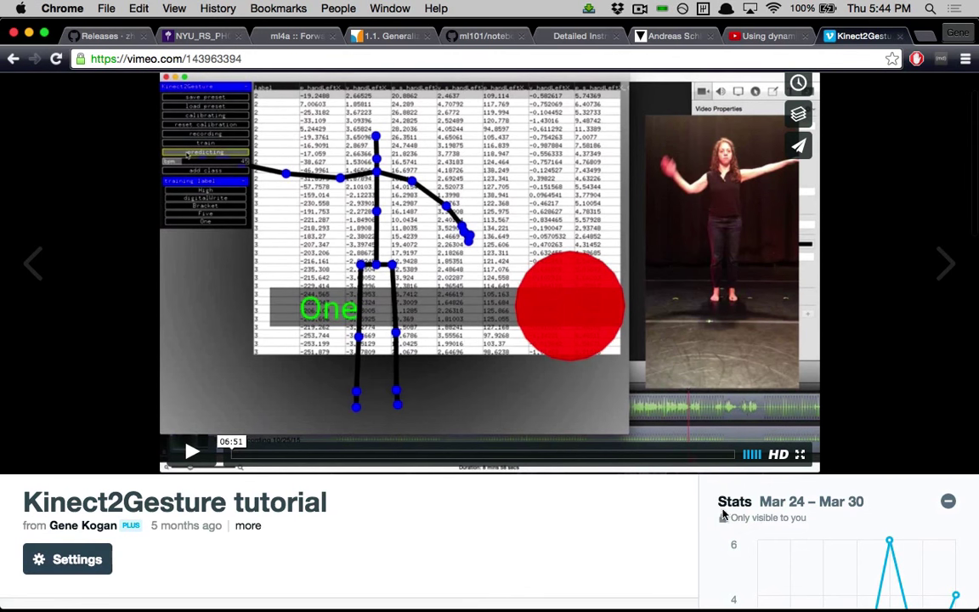
scroll(414, 306, up, 2)
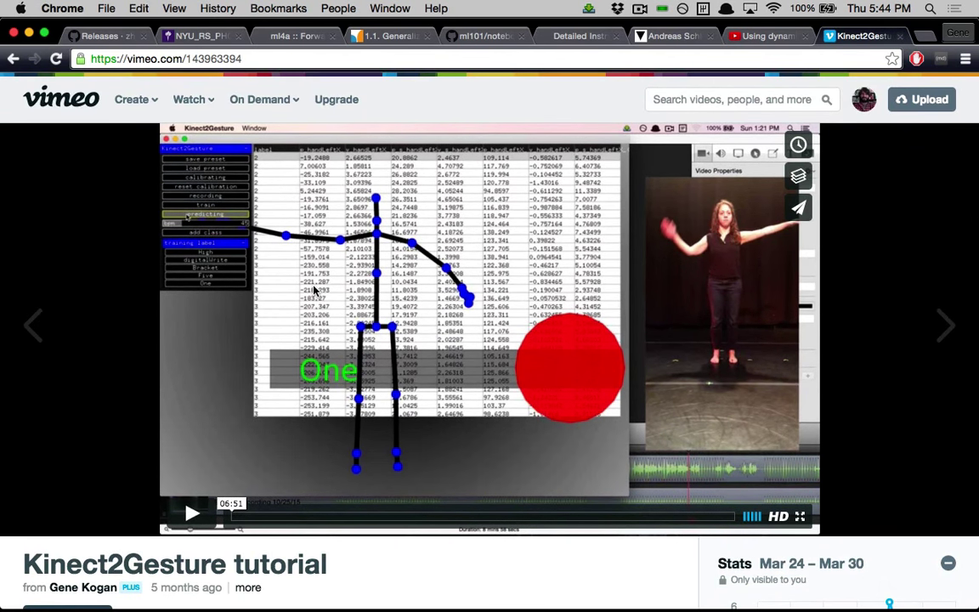
key(space)
key(XF86AudioRaiseVolume)
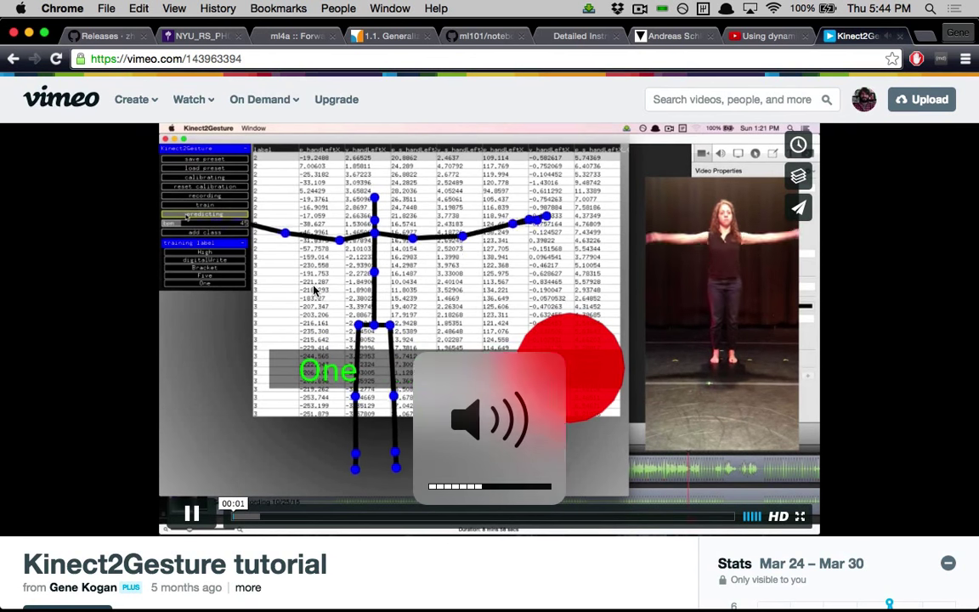